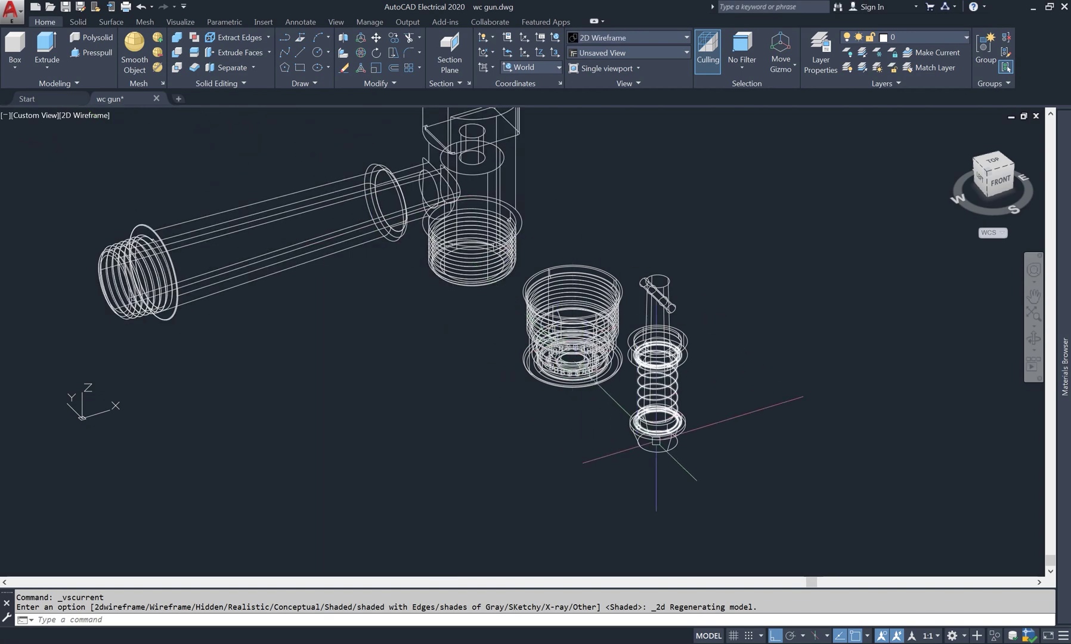
Draw a 23 by 14.5 rectangle in the empty space beside the spring plunger part.
scroll(686, 449, up, 4)
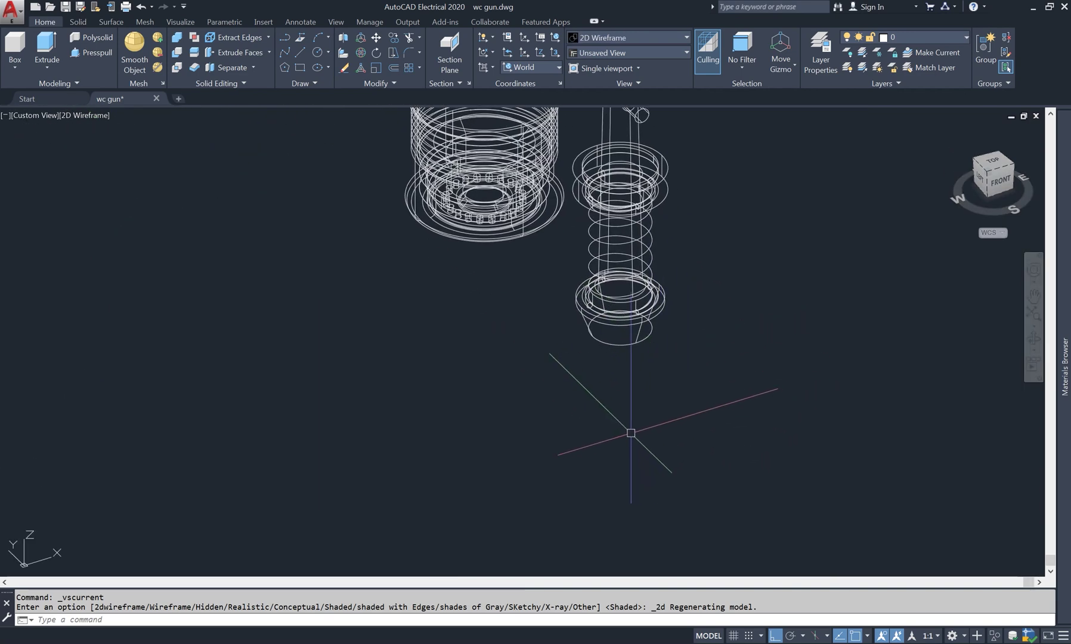
text(rec)
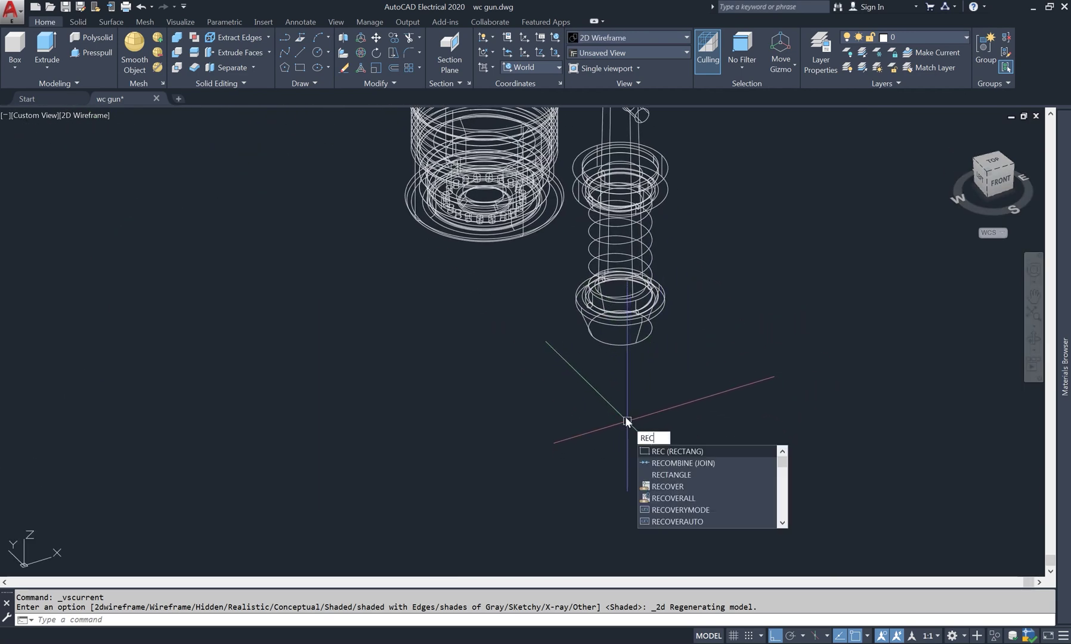
key(Return)
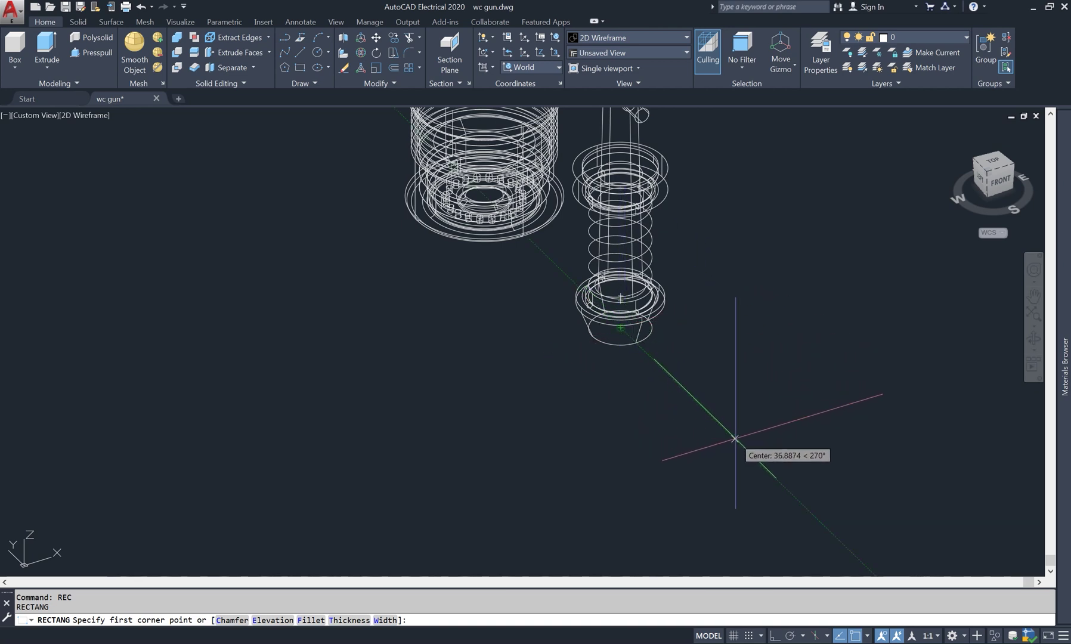
click(731, 436)
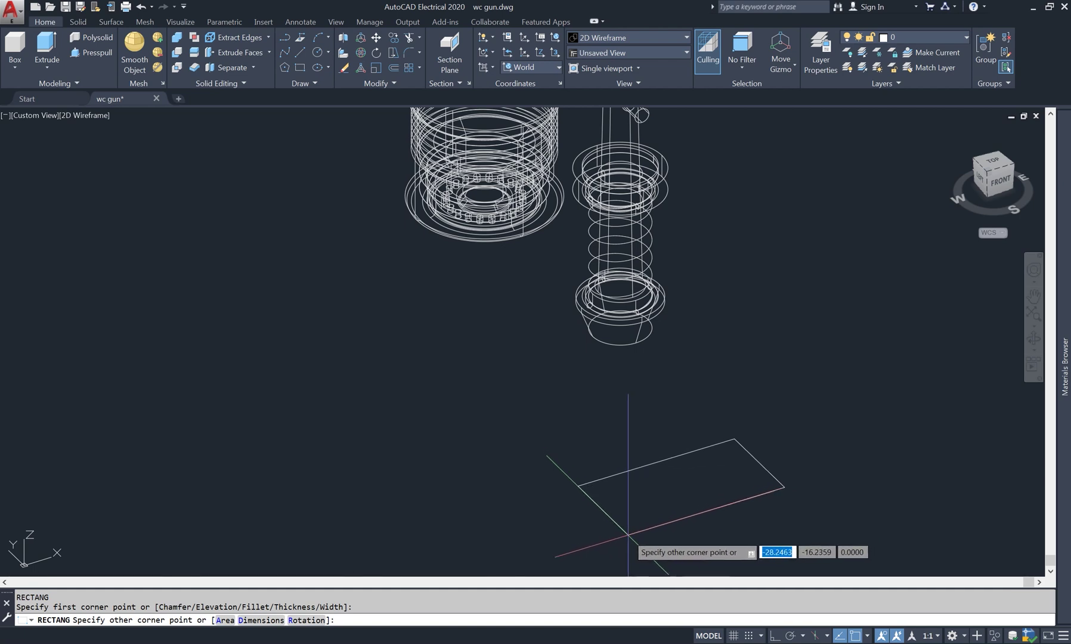
text(23)
key(Tab)
text(1)
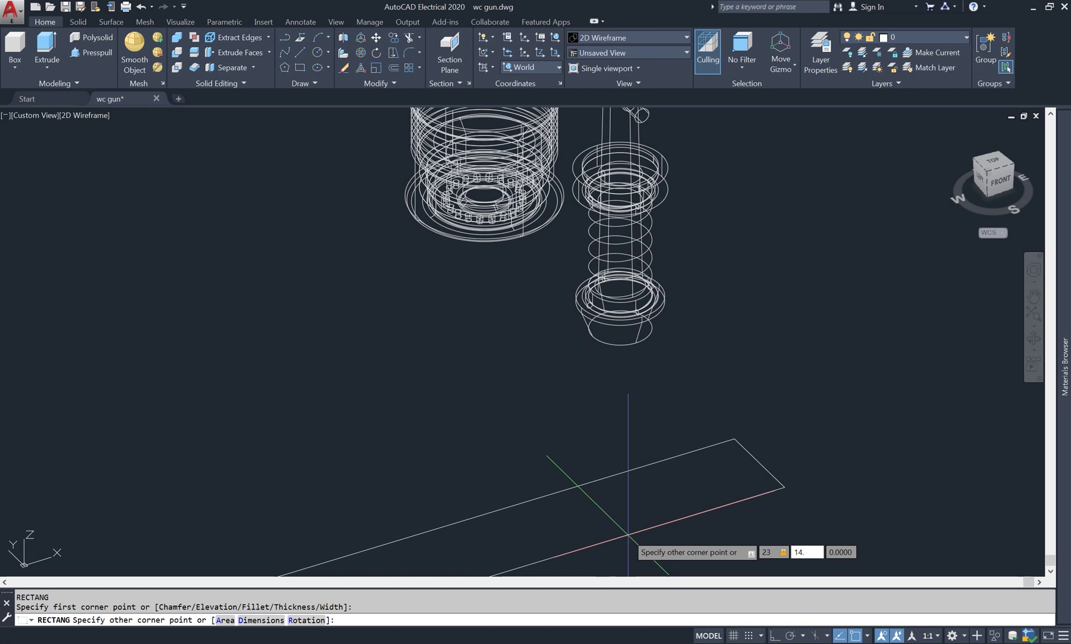
key(Return)
scroll(624, 459, down, 2)
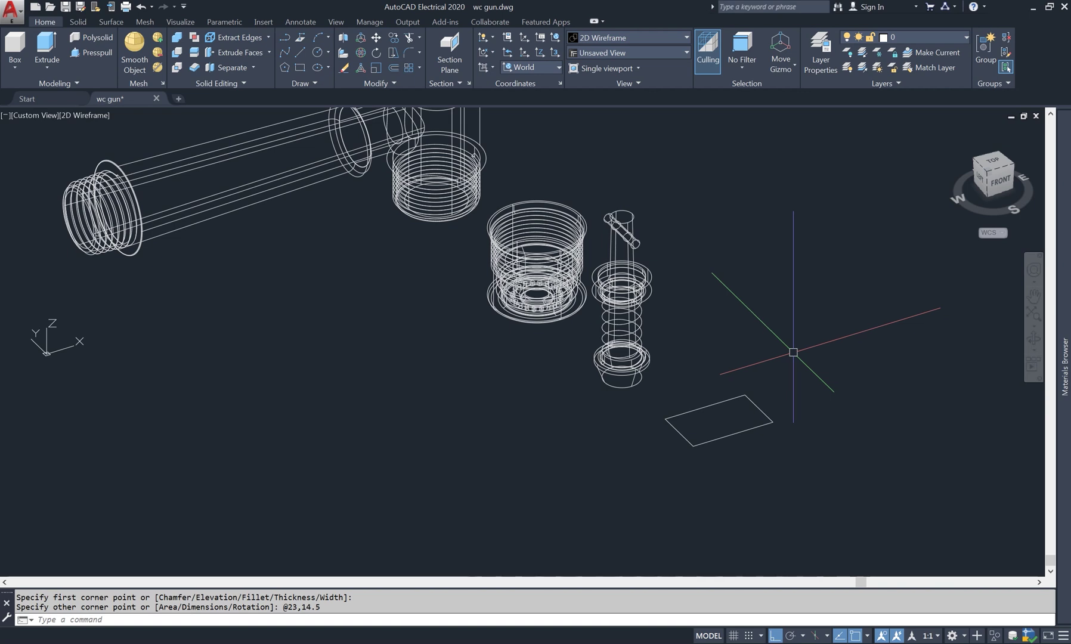
In the NE Isometric view, draw a 31 by 18 rectangle starting from a corner of the 23 by 14.5 rectangle.
click(976, 161)
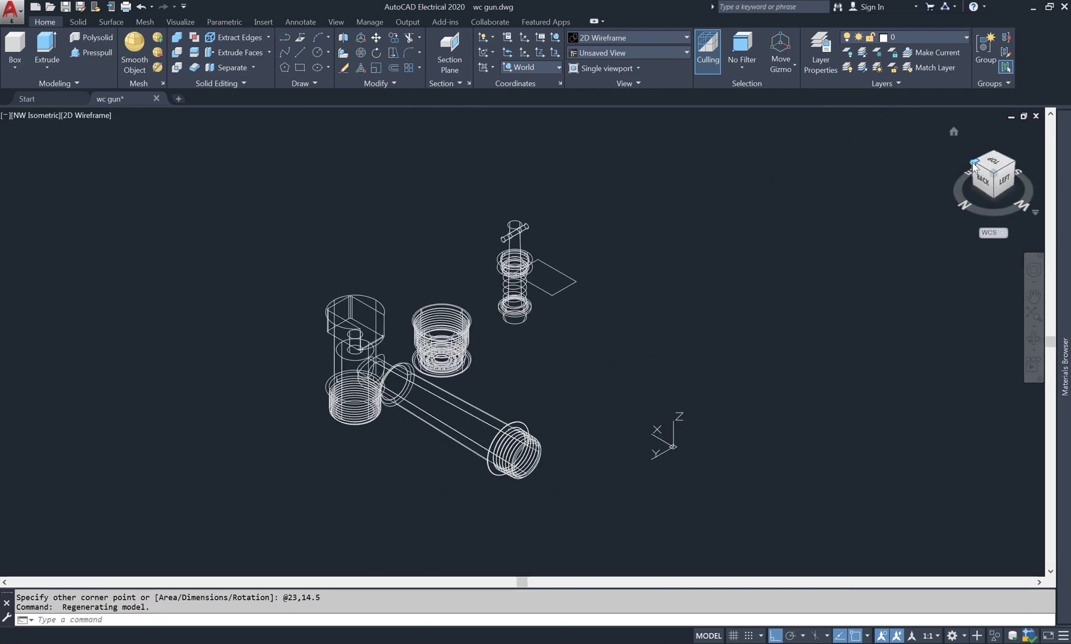
click(974, 165)
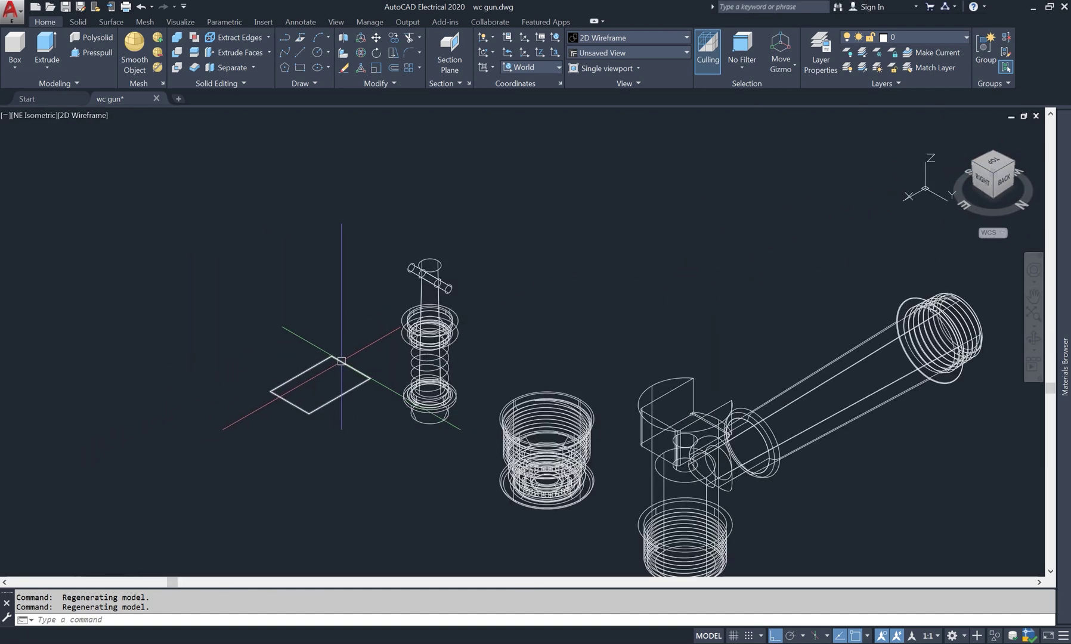
scroll(341, 360, up, 3)
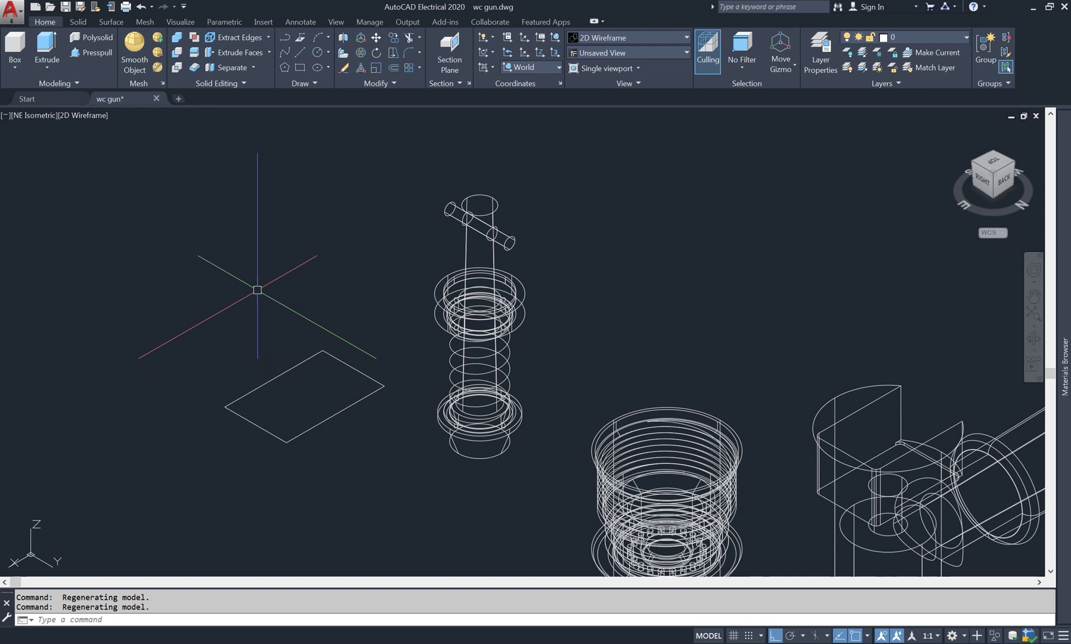
text(c)
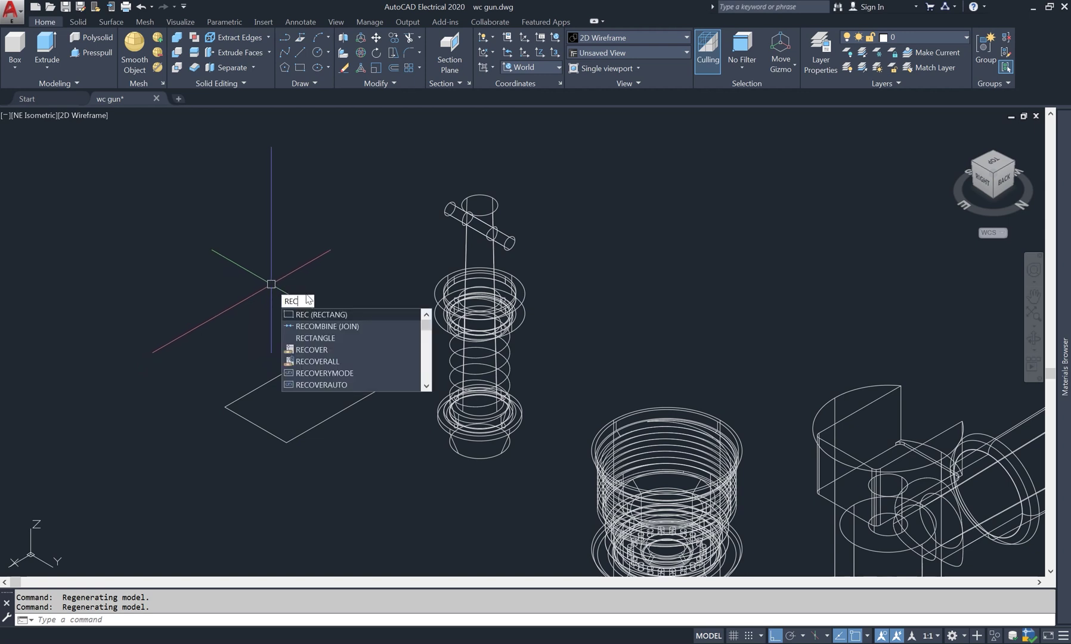
click(350, 310)
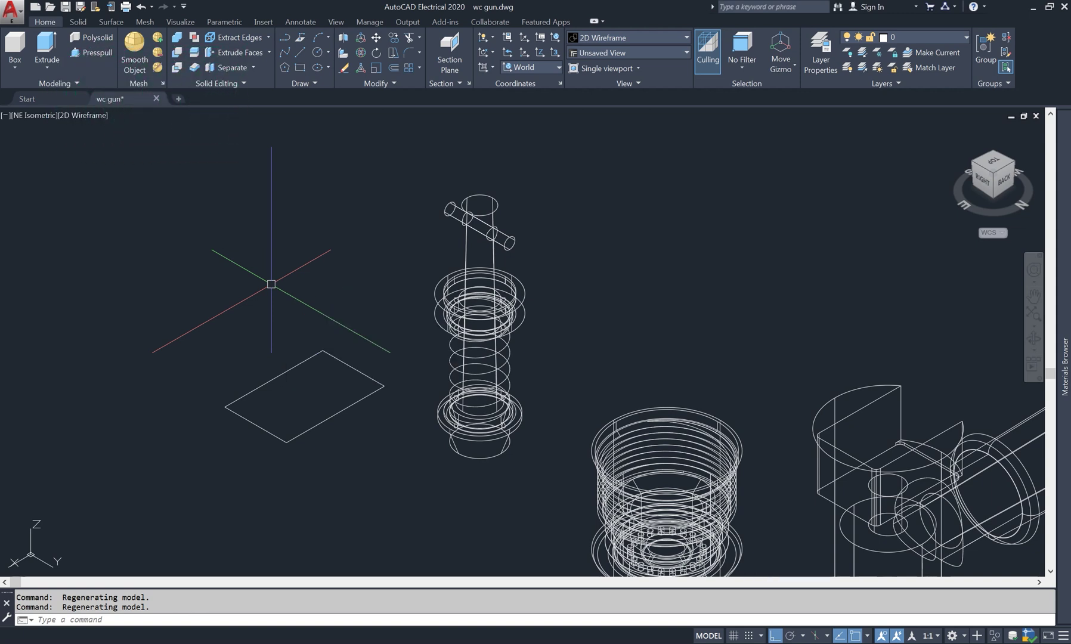
click(384, 387)
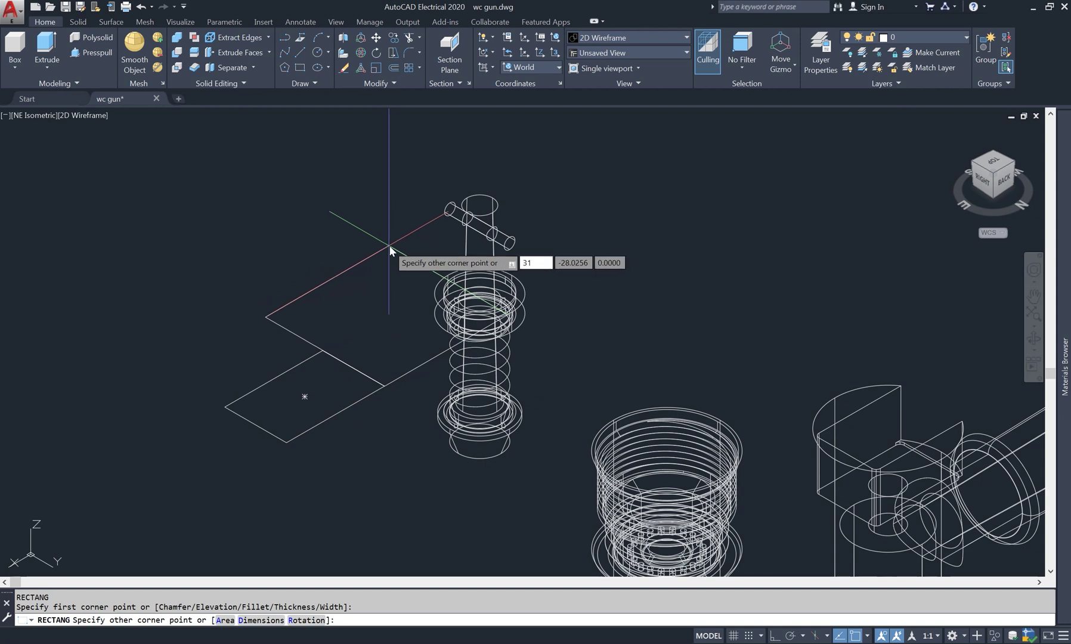
key(Tab)
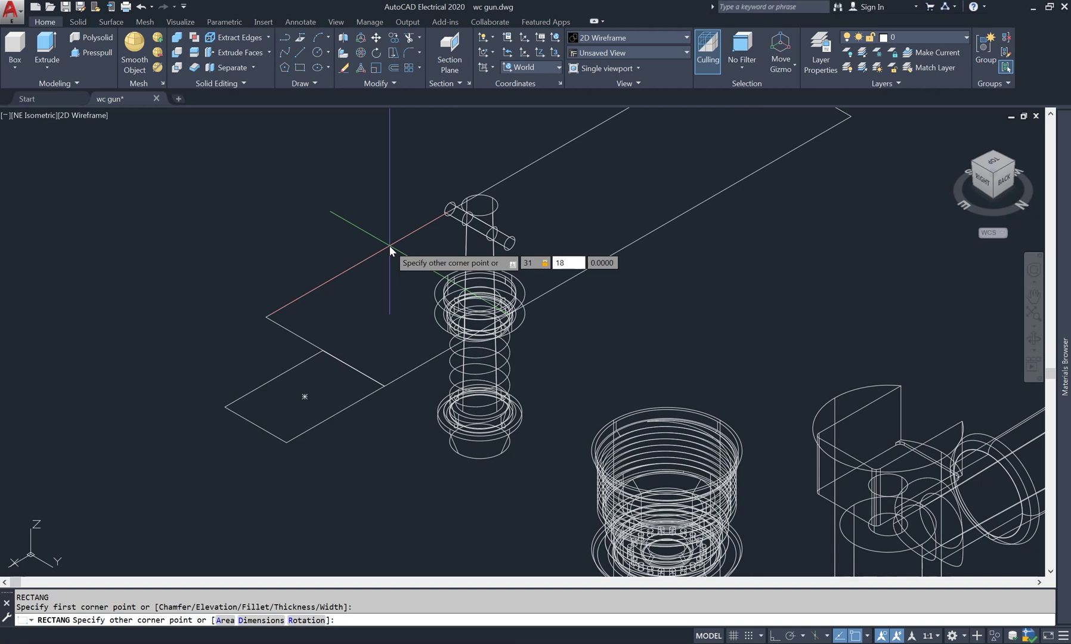
key(Return)
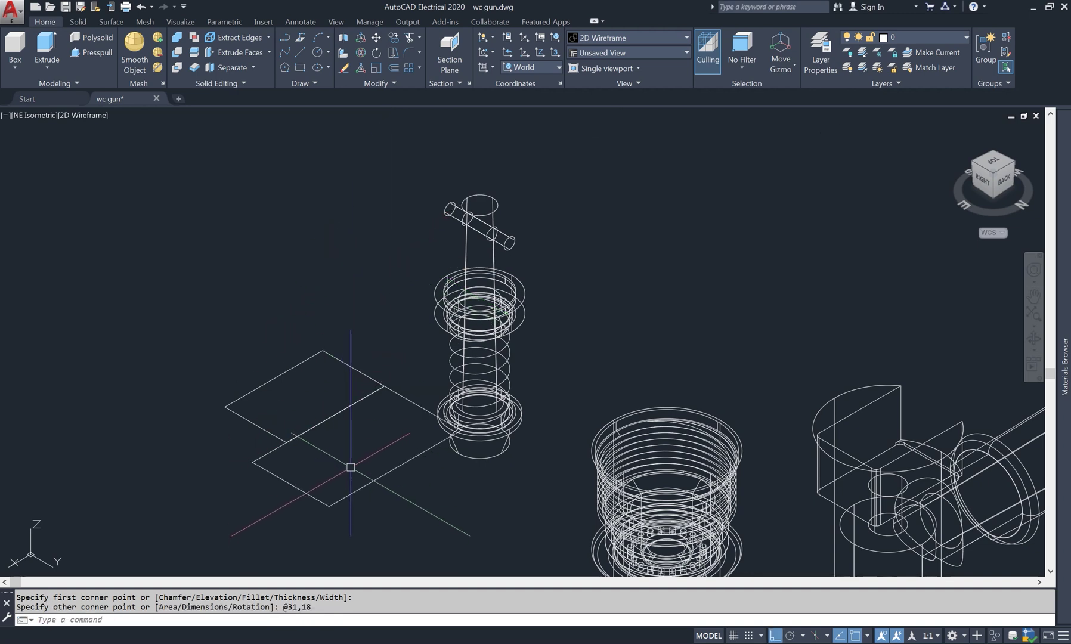
Move the 31 by 18 rectangle by its short edge's midpoint onto the midpoint of the smaller rectangle's short edge.
text(m)
click(399, 483)
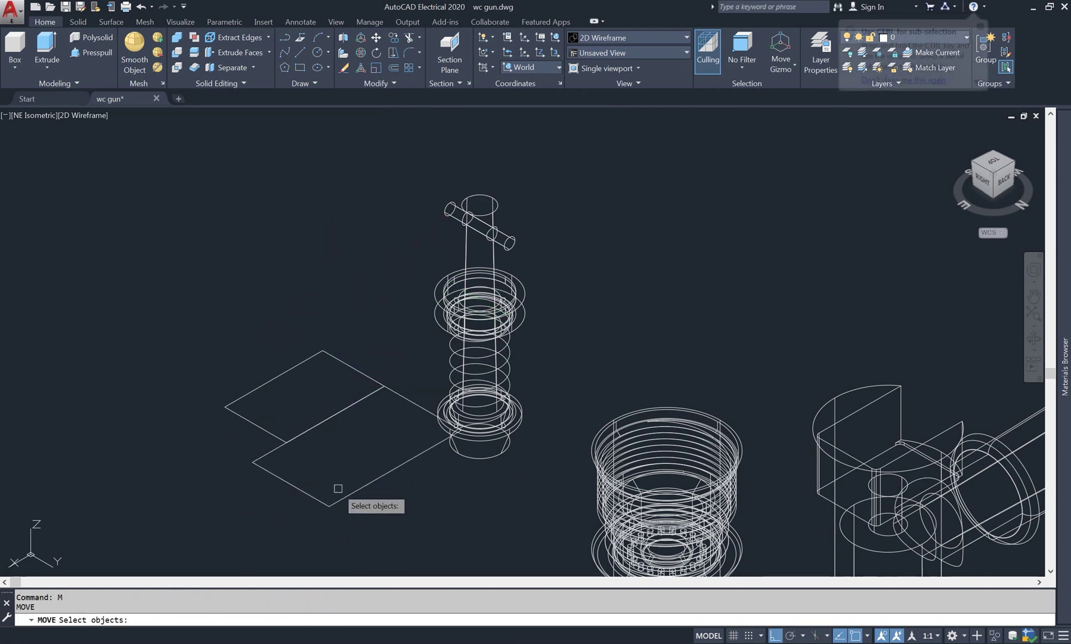
click(315, 492)
key(Return)
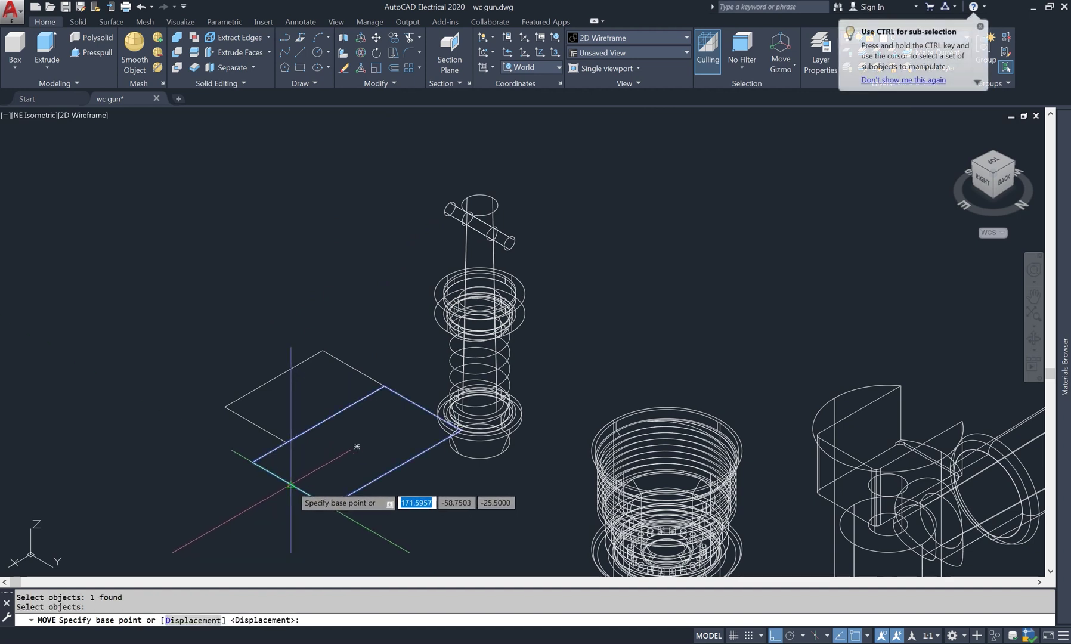
click(298, 483)
click(354, 370)
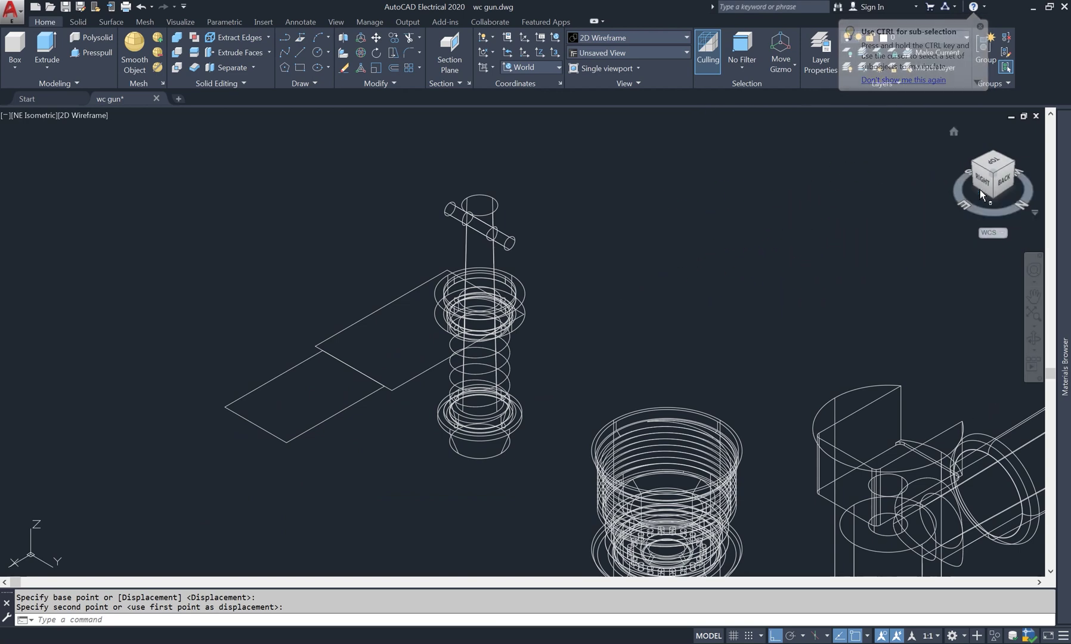
In the Back view, select all the gun parts except the two rectangles and hide them.
click(1004, 181)
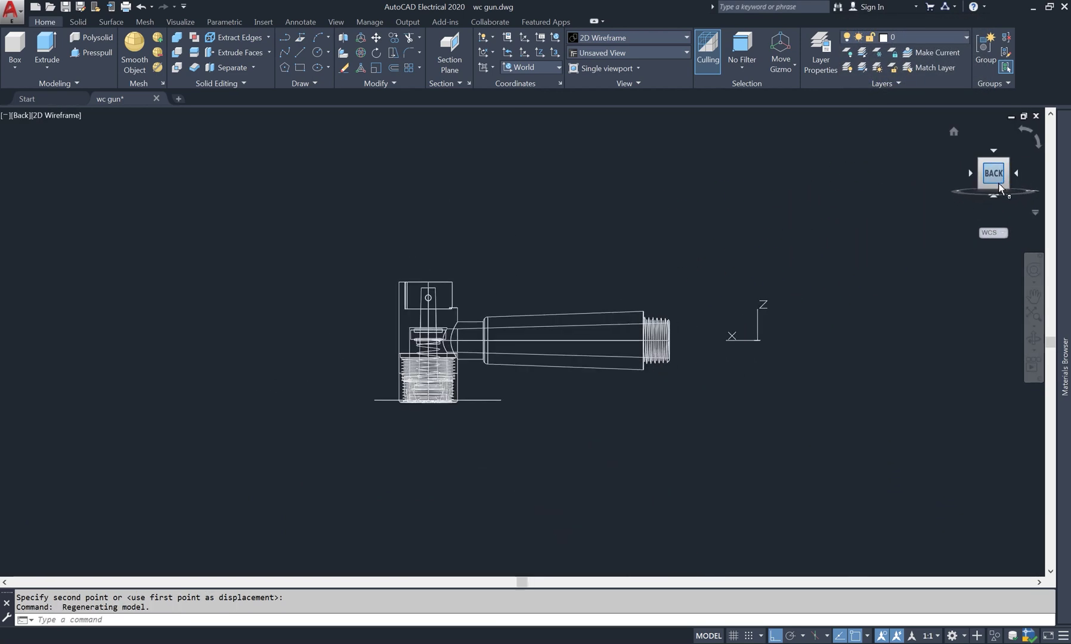
click(584, 232)
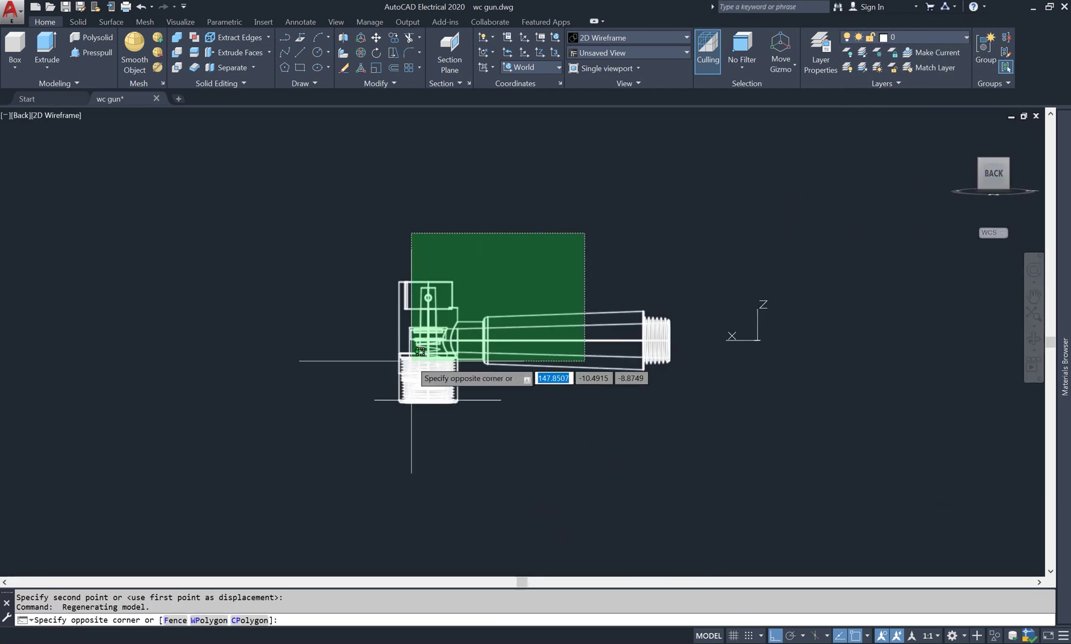
click(383, 386)
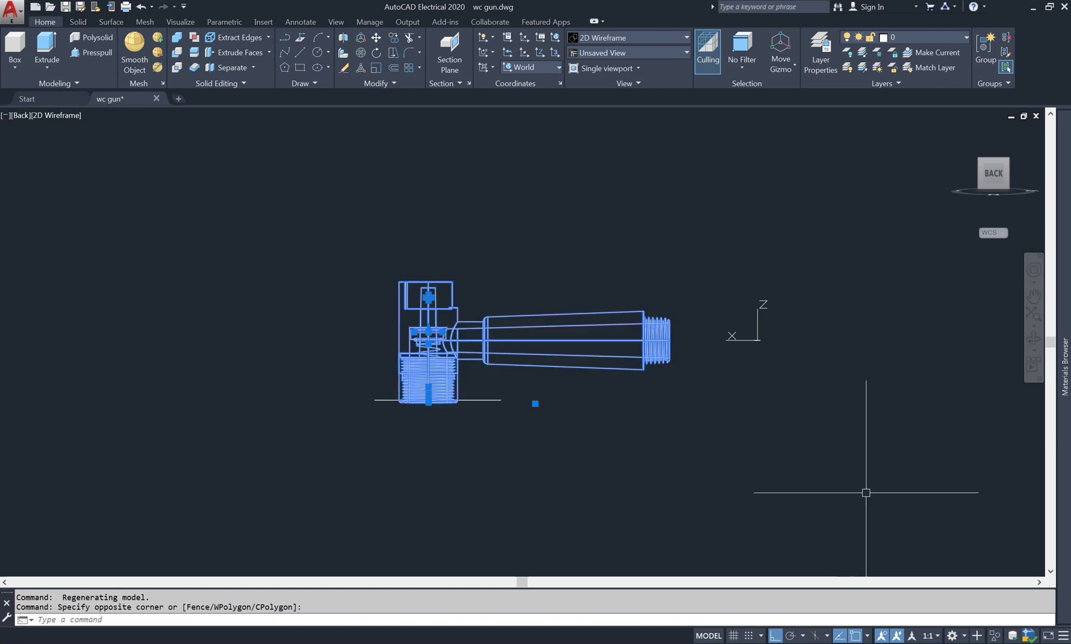
click(993, 636)
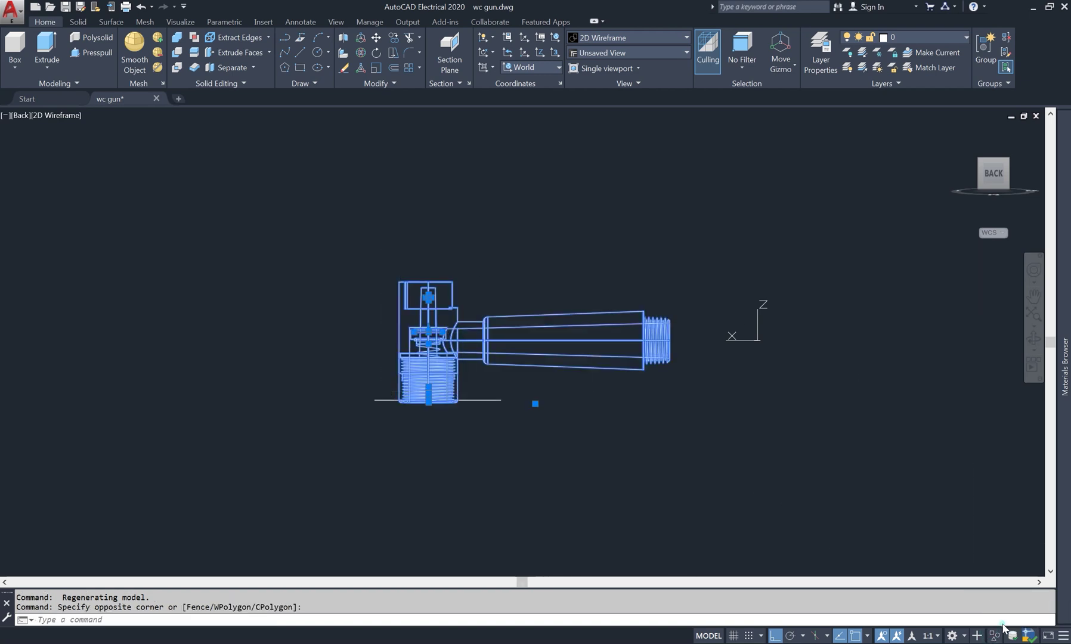
click(1025, 623)
Set the coordinate system to the Back UCS.
scroll(485, 420, up, 2)
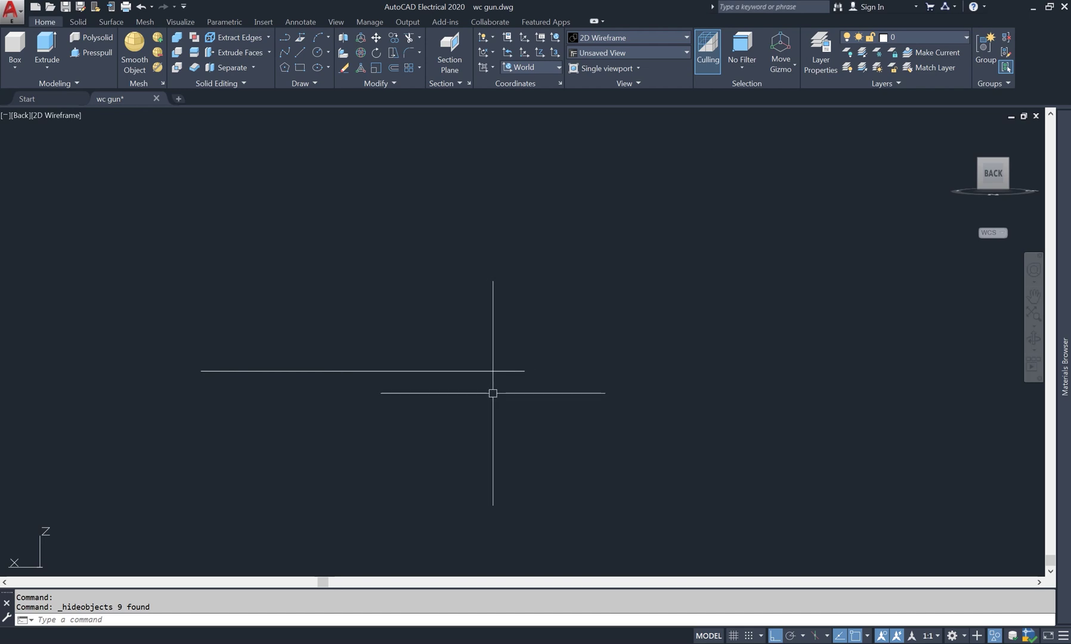
text(R)
key(Escape)
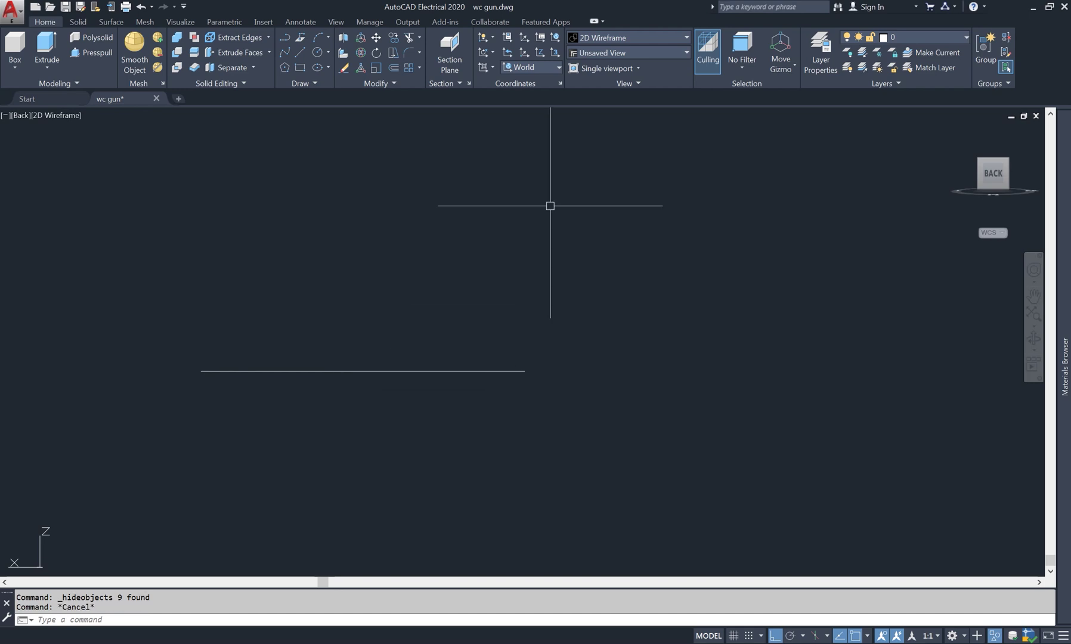
click(553, 66)
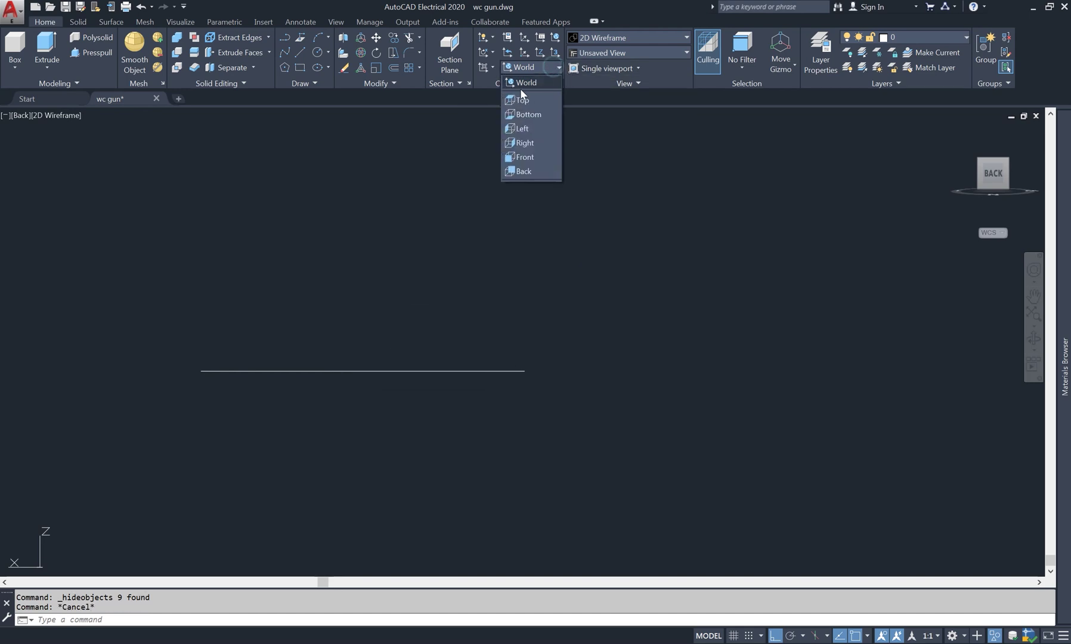
click(523, 171)
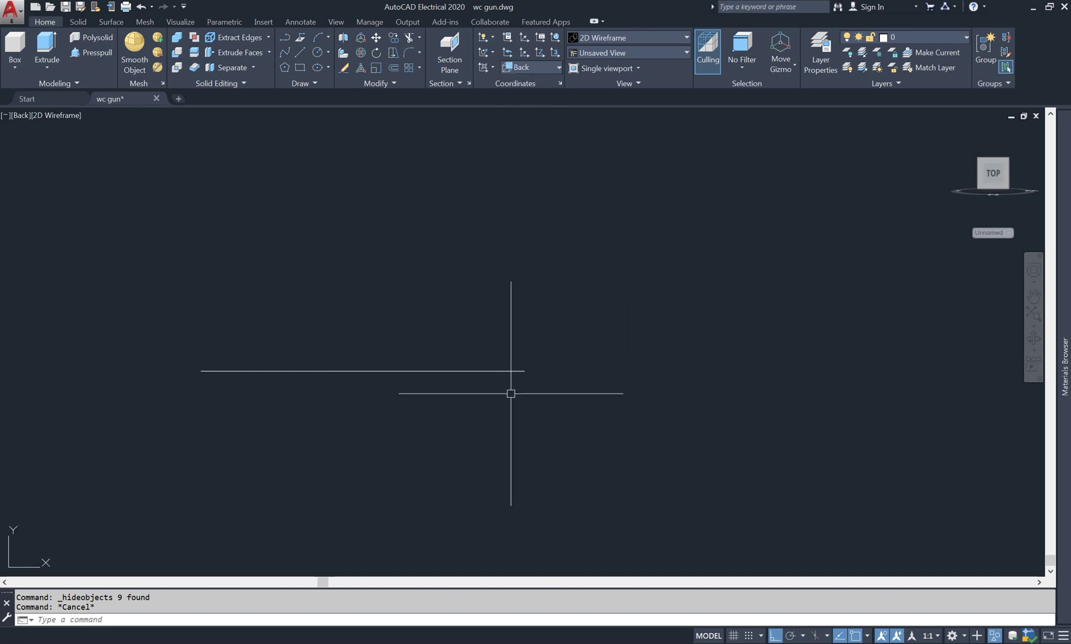
Rotate the larger rectangle 15 degrees about the edge where it meets the smaller rectangle.
text(ro)
key(Return)
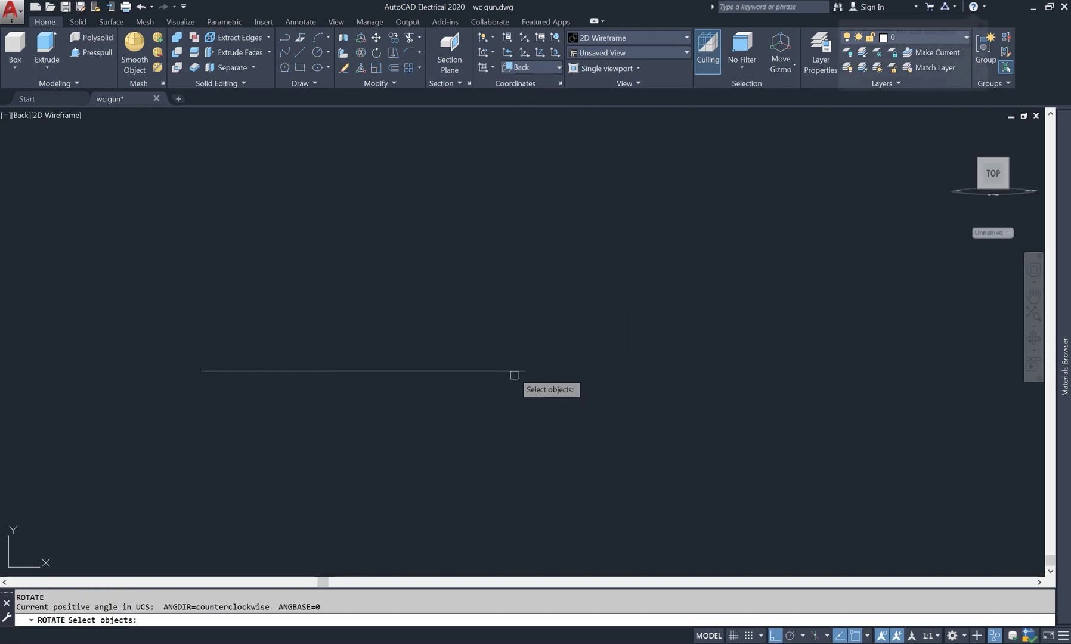
click(507, 355)
click(426, 407)
key(Return)
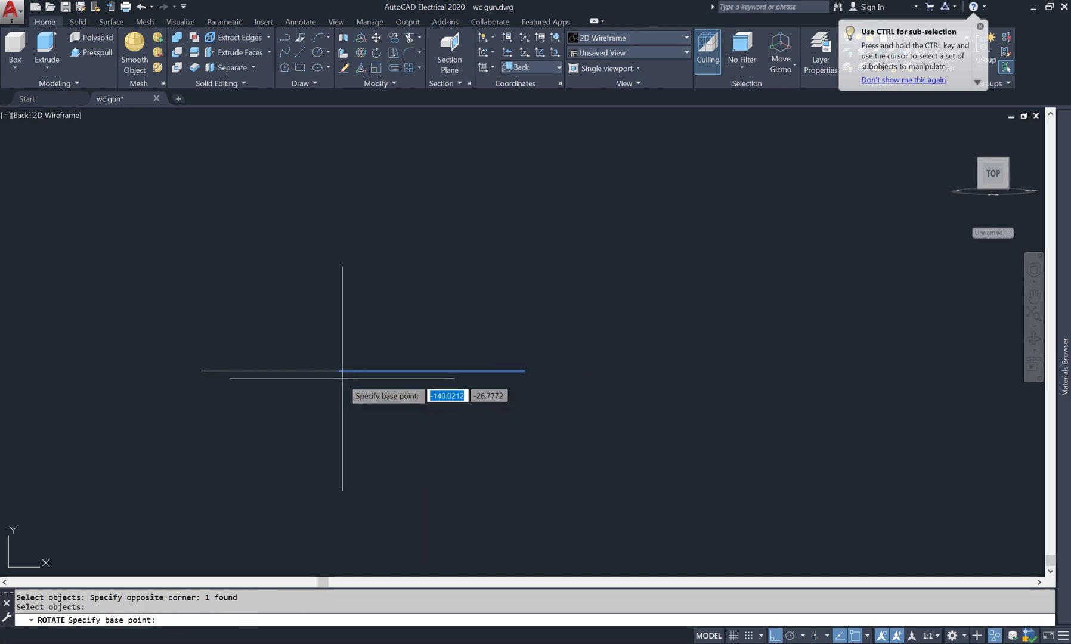
click(339, 371)
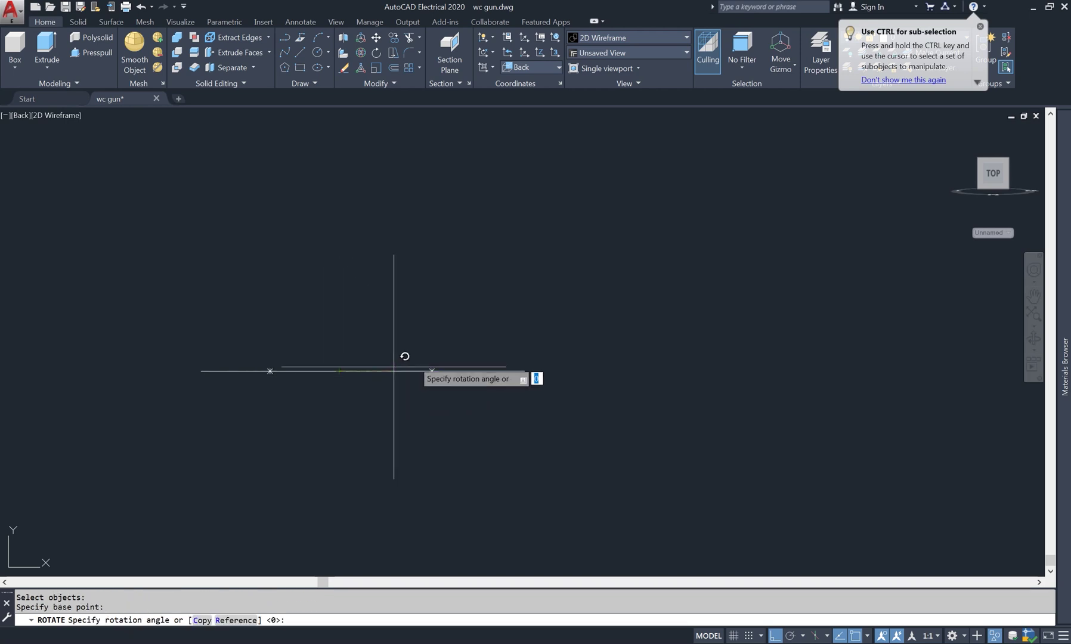
text(15)
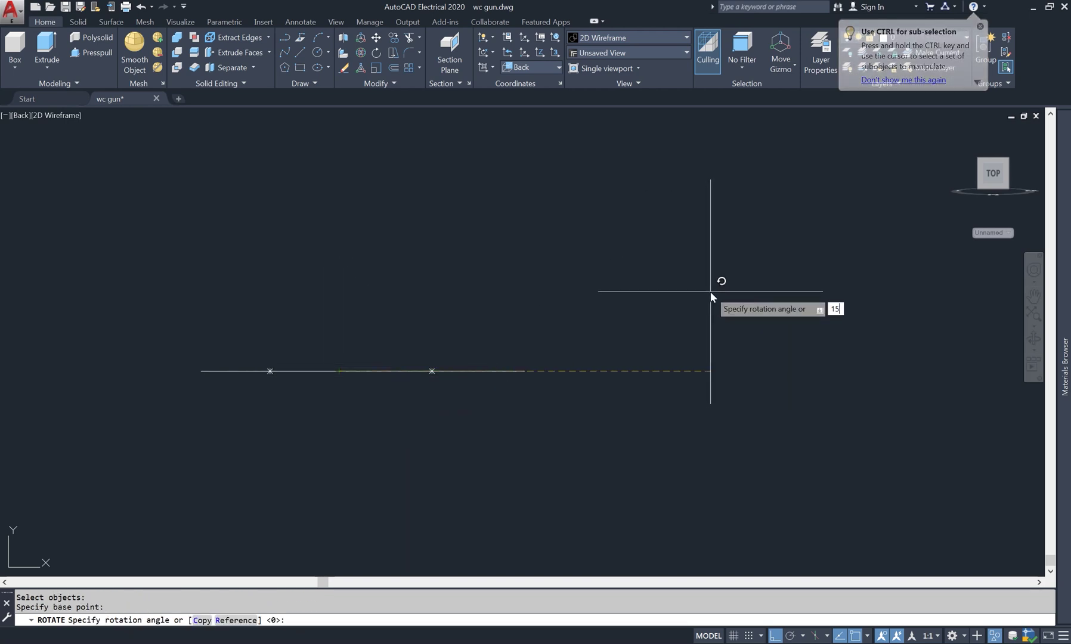
key(Return)
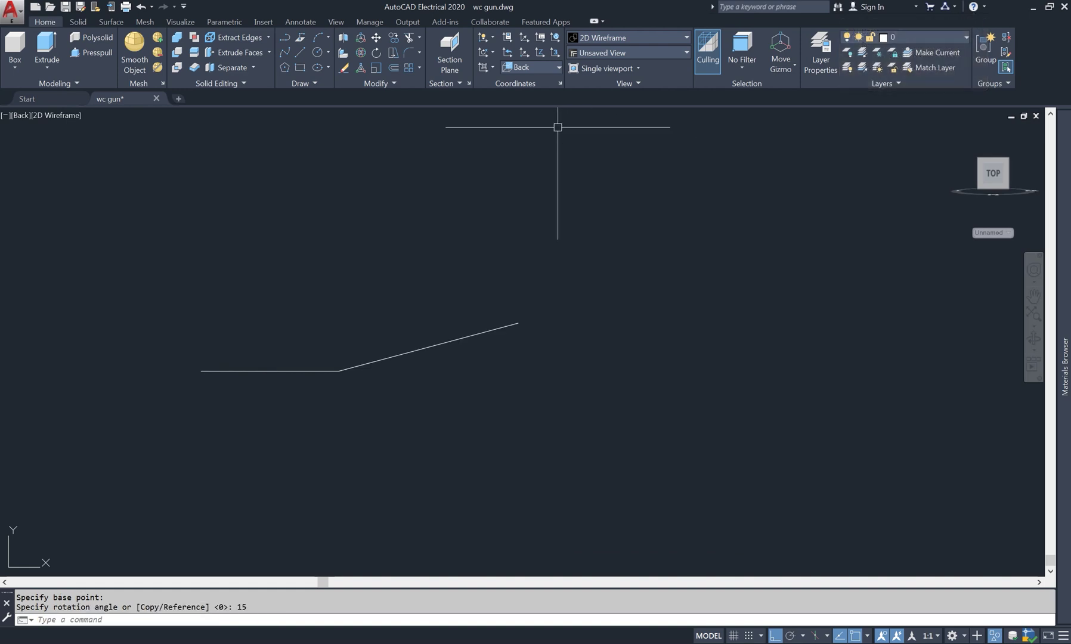
Restore the World UCS and show the two rectangles in the NE Isometric view.
click(550, 64)
click(530, 83)
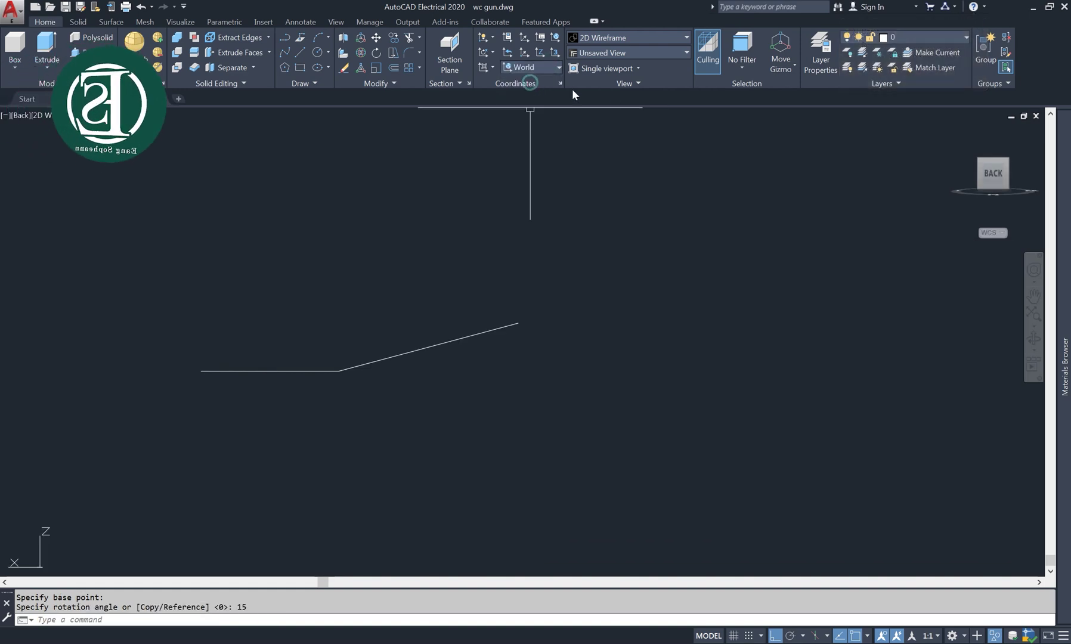
click(980, 160)
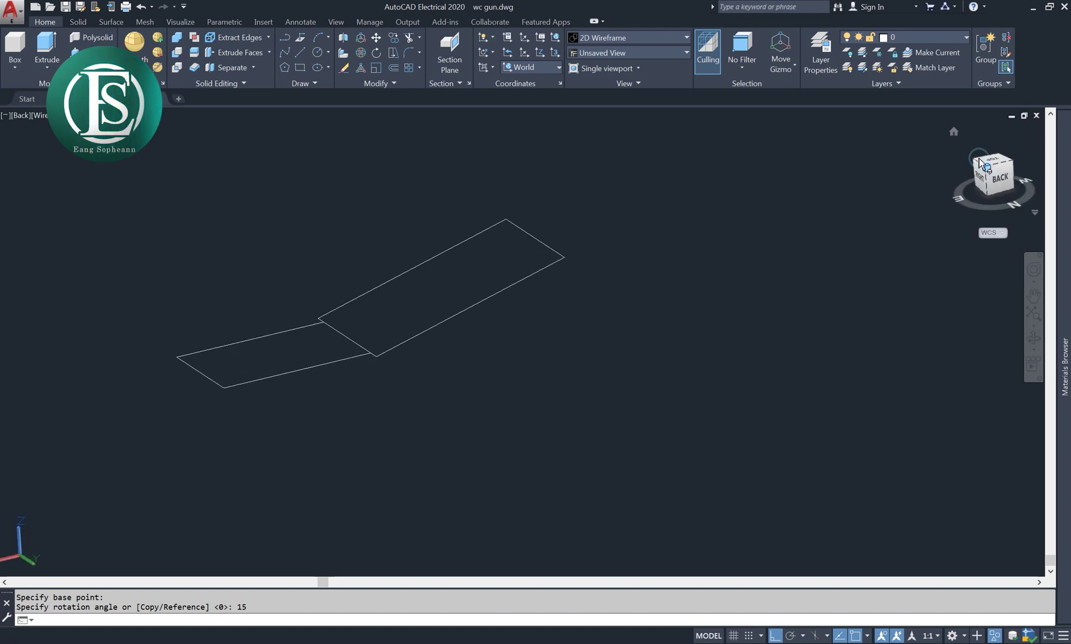
scroll(579, 391, up, 3)
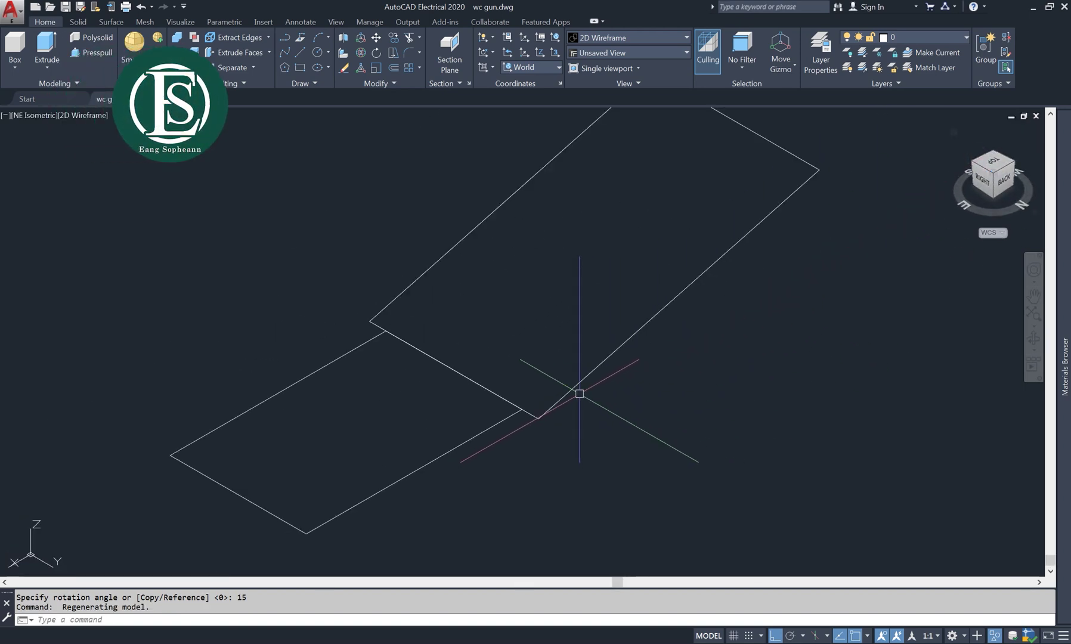
scroll(579, 394, down, 2)
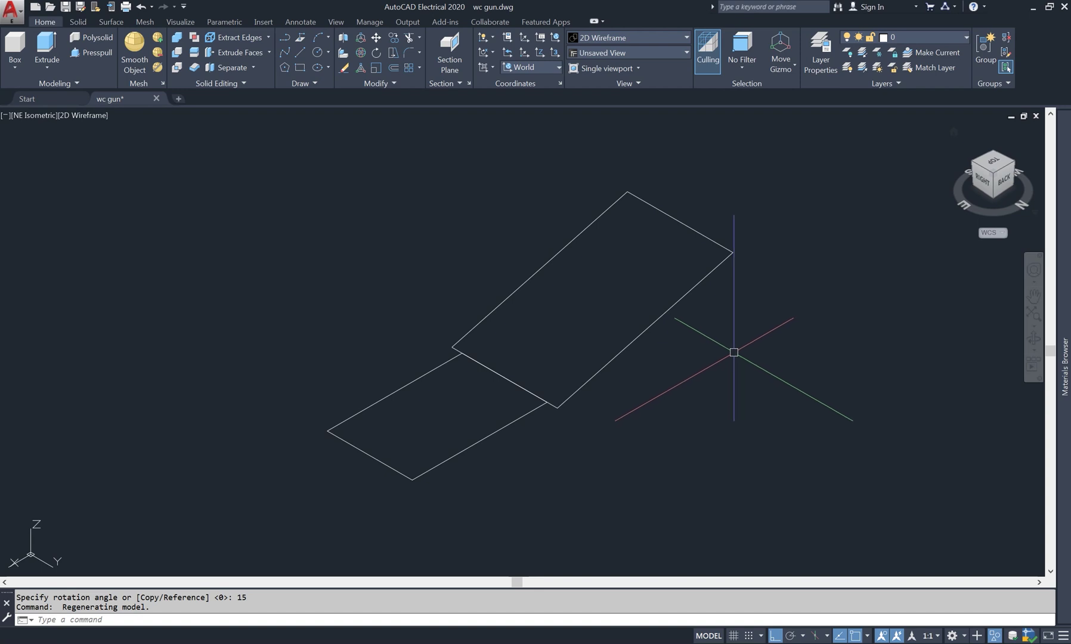
mouse_move(737, 352)
middle_down()
mouse_move(775, 353)
mouse_move(780, 340)
middle_up()
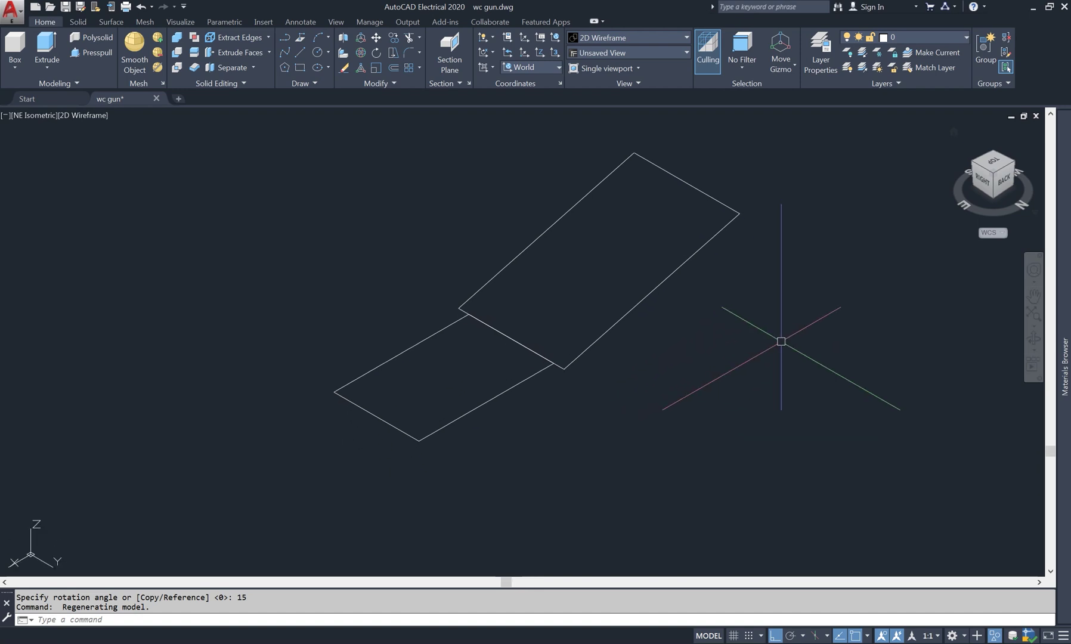
Show the model in the Shaded visual style and extrude the smaller rectangle 11 units downward.
click(88, 116)
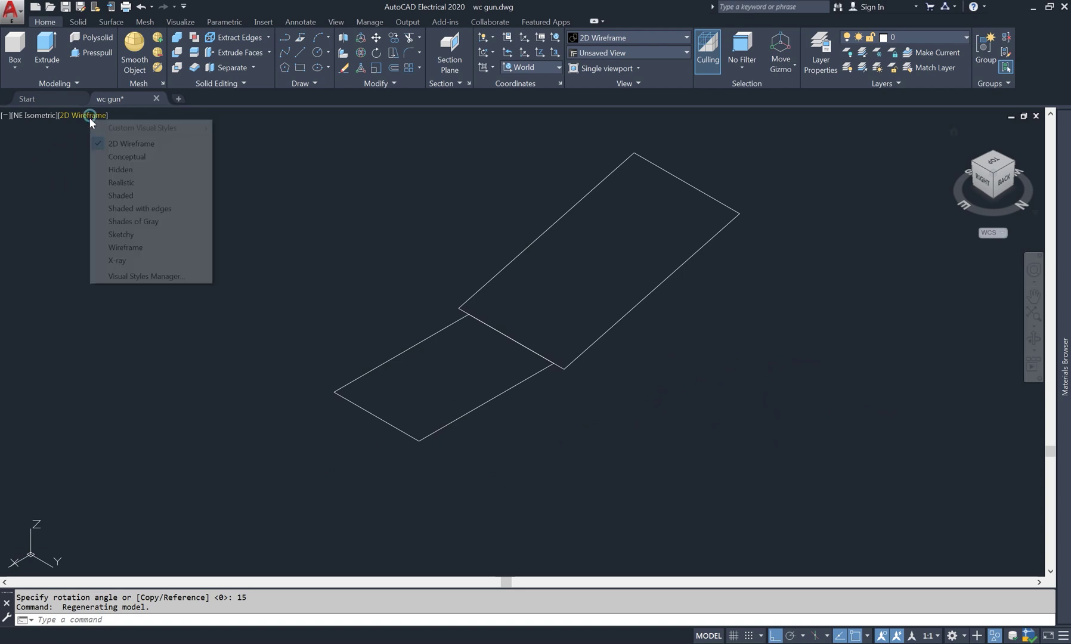
click(126, 195)
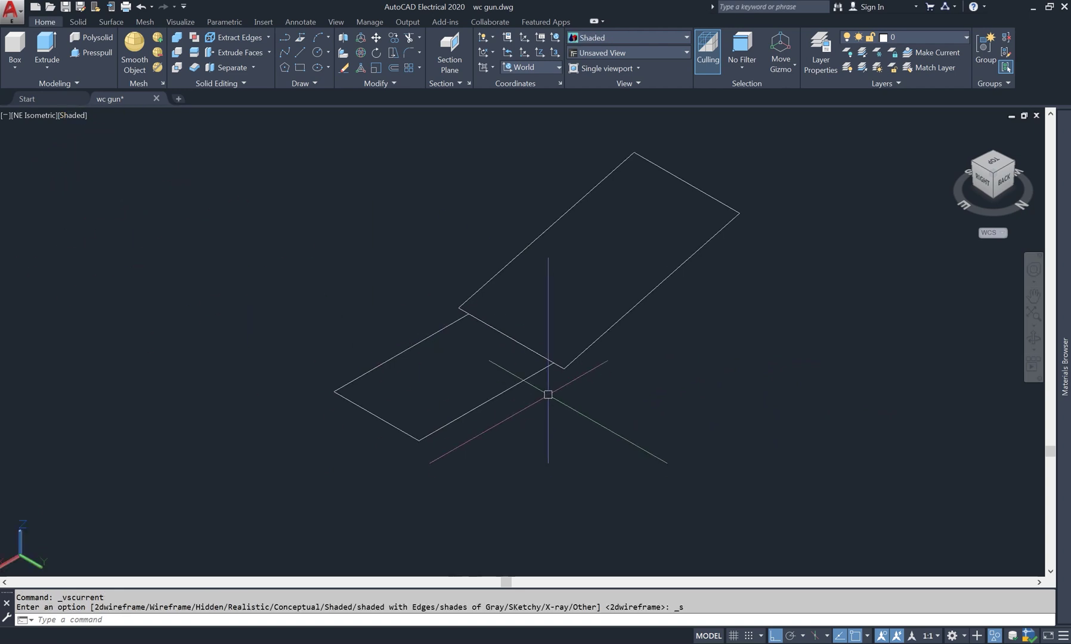
text(ex)
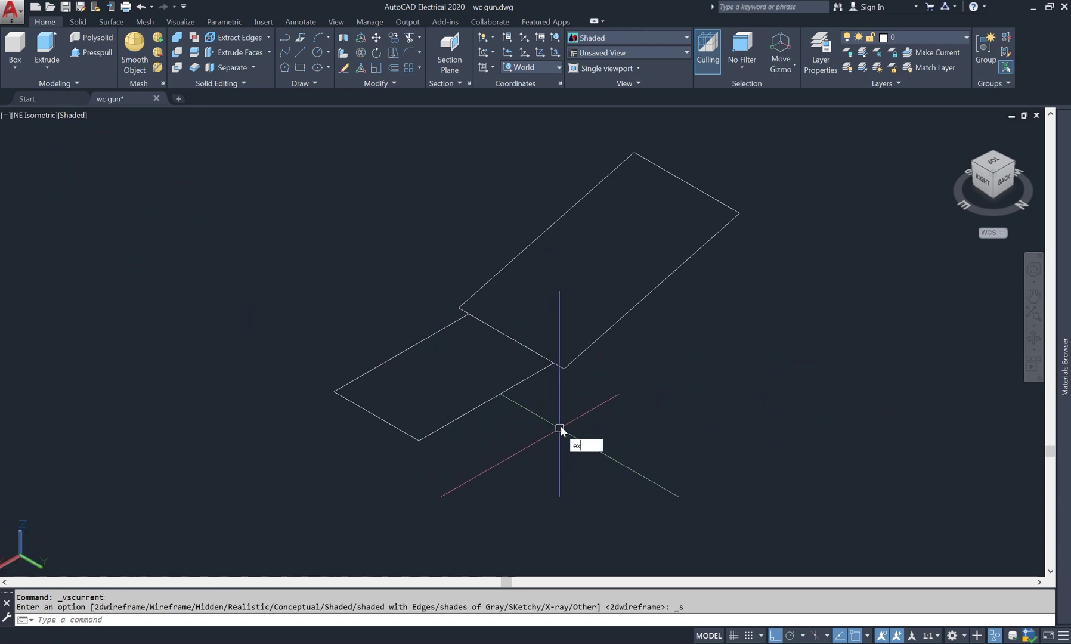
text(t)
key(Return)
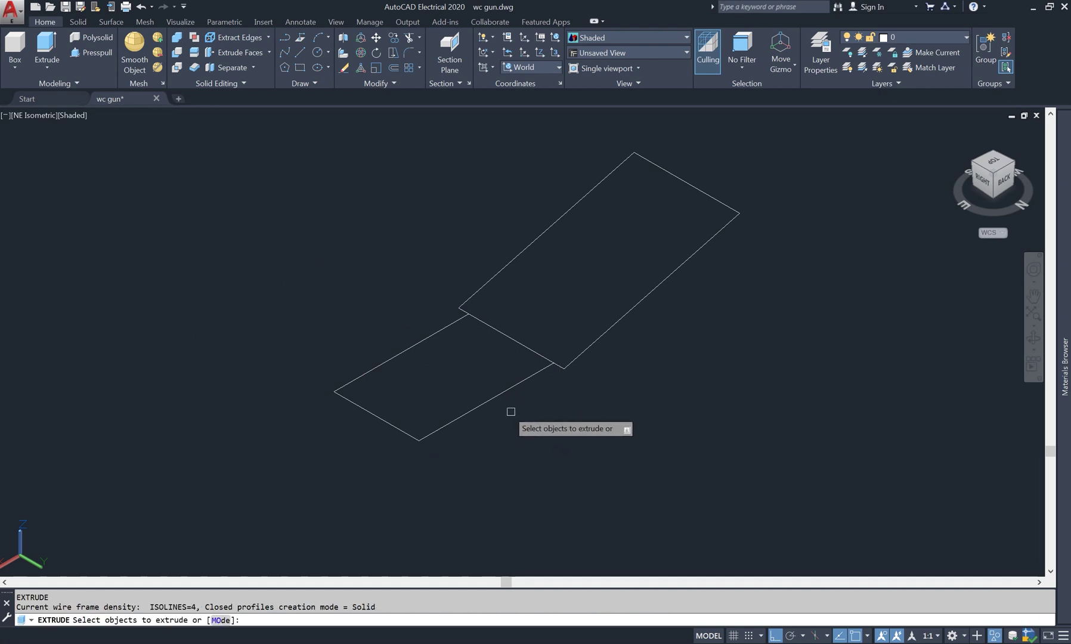
click(481, 404)
key(Return)
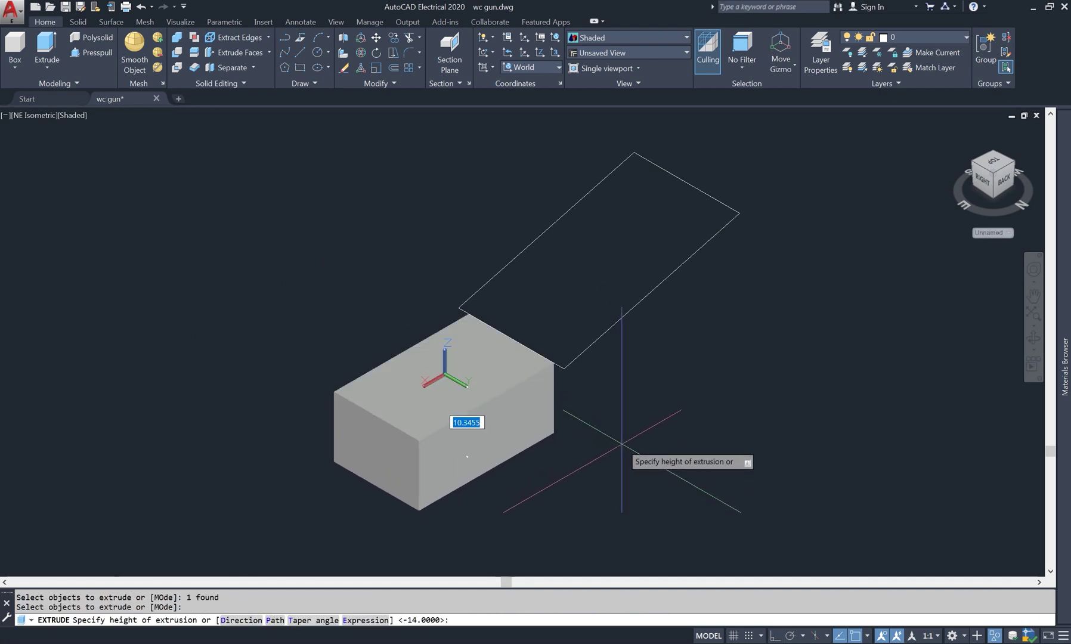
text(11)
key(Return)
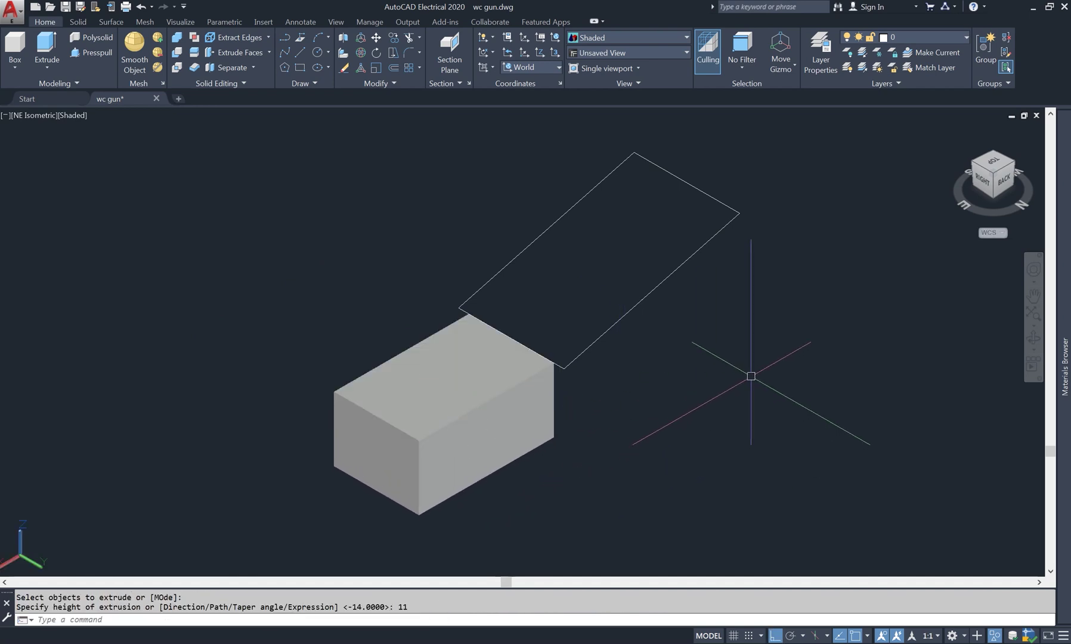
Chamfer the lower edge of the block's free end face with base surface distance 11 and other surface distance 2.
scroll(753, 350, down, 4)
scroll(767, 375, up, 3)
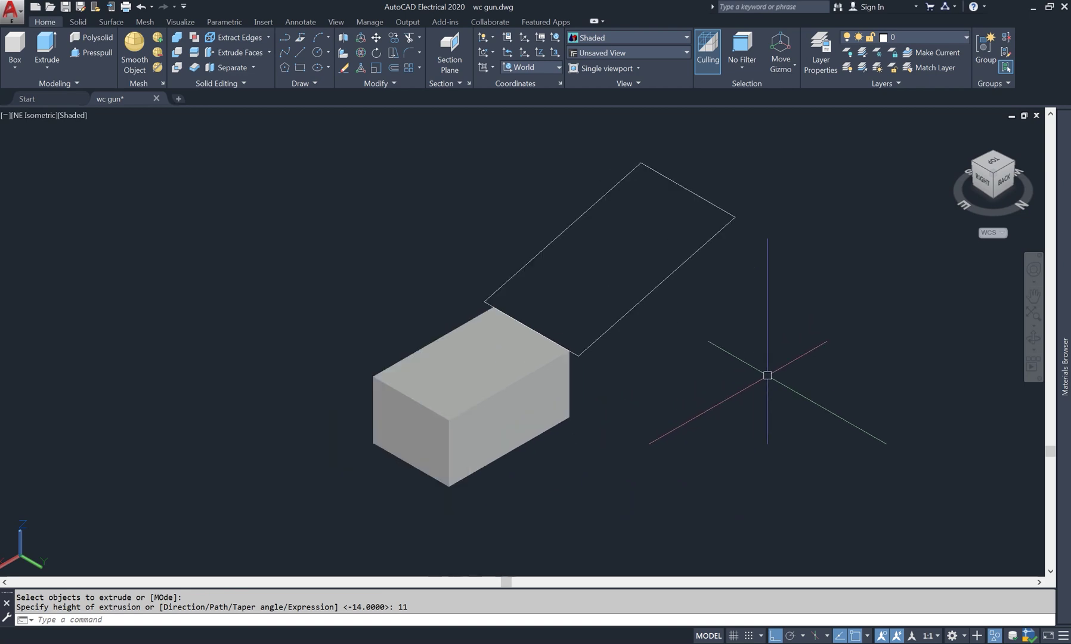
middle_drag(750, 380, 728, 362)
scroll(705, 375, up, 2)
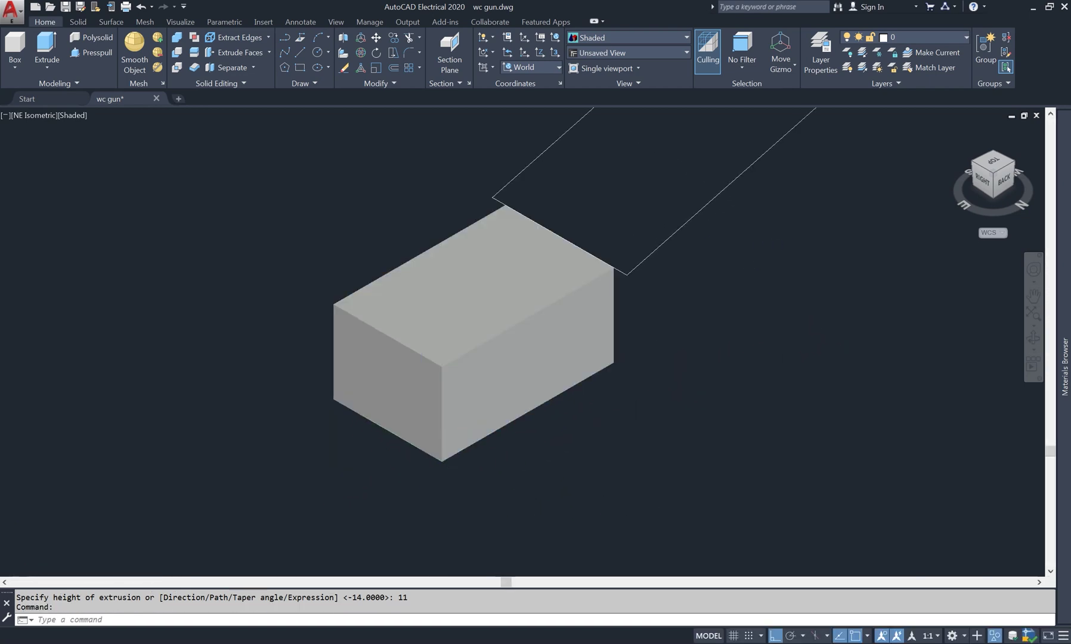
text(ch)
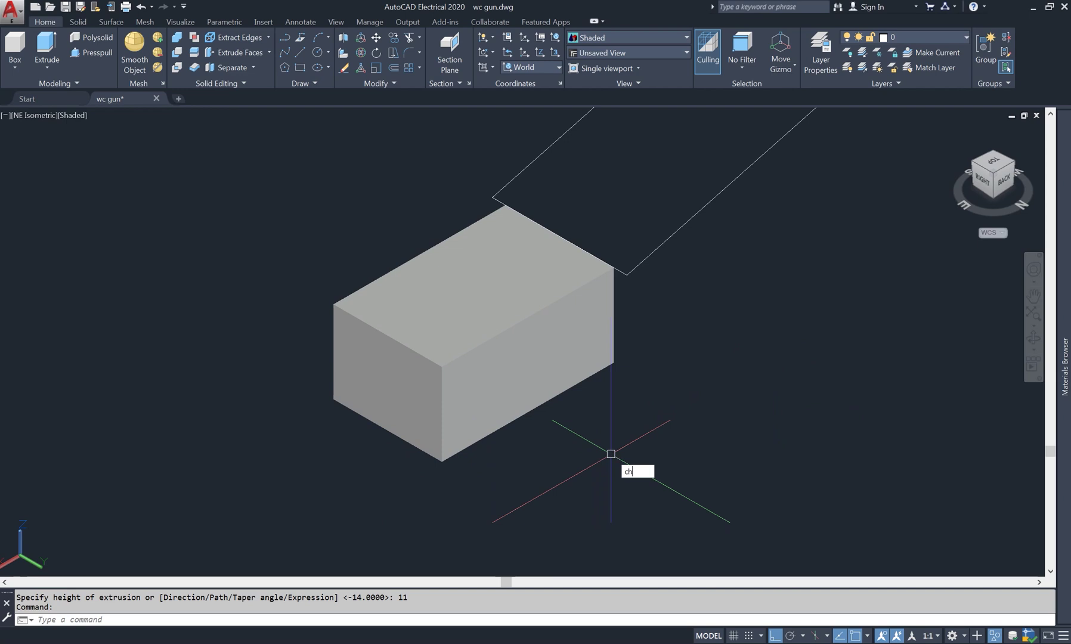
text(a)
key(Return)
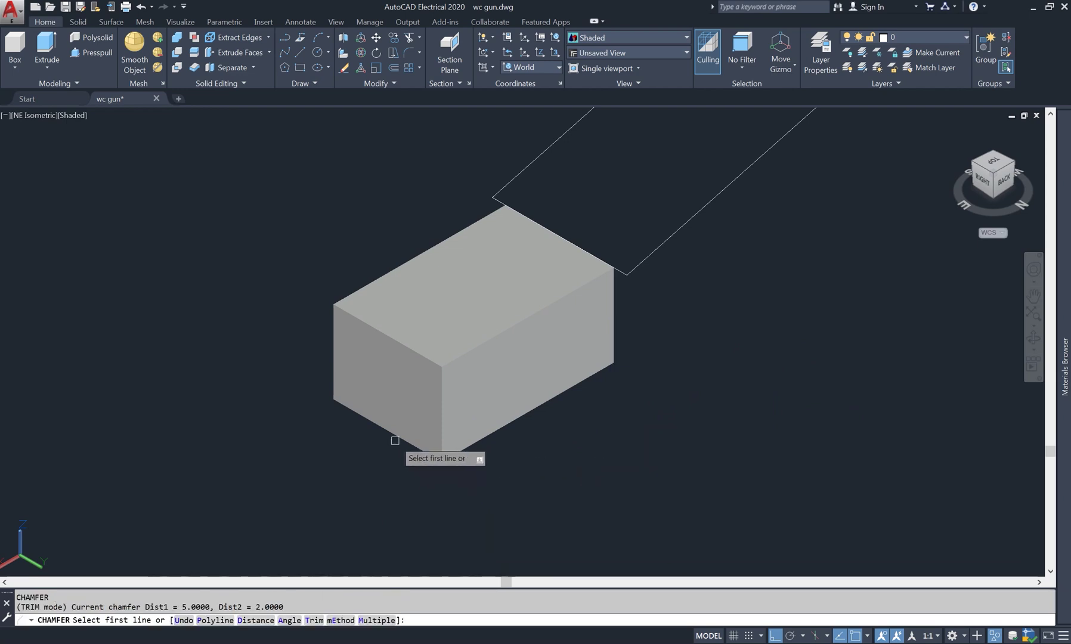
click(395, 440)
key(Return)
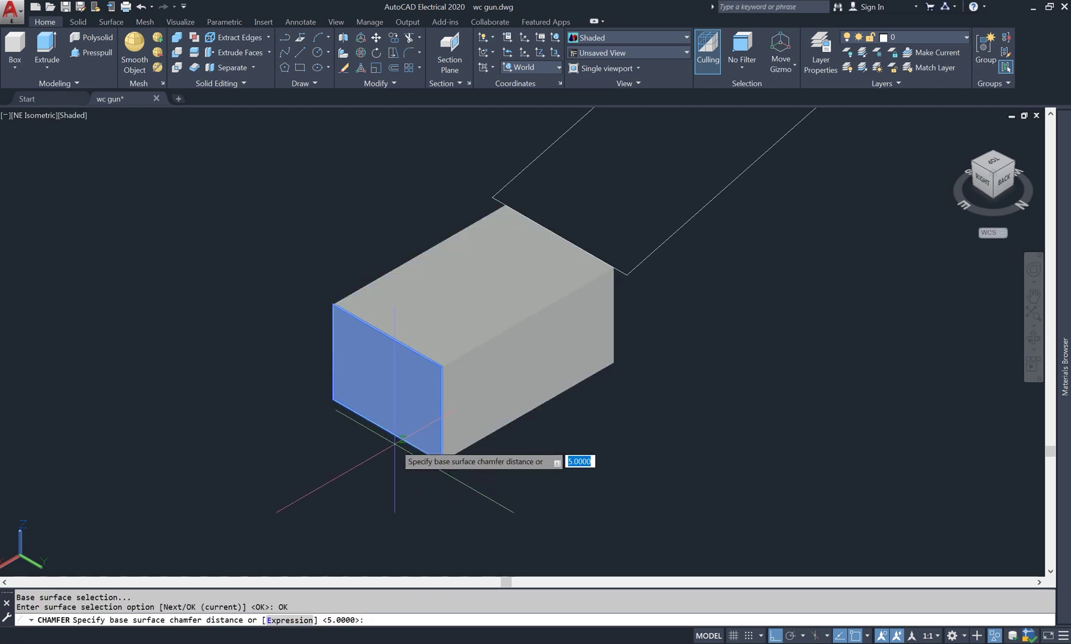
text(11)
key(Return)
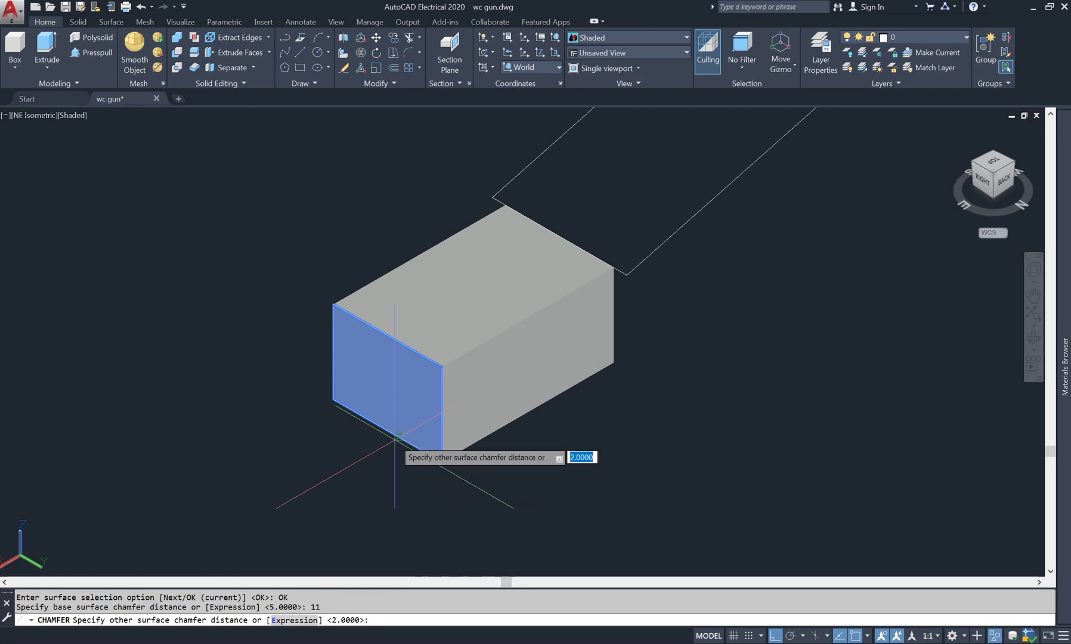
text(2)
key(Return)
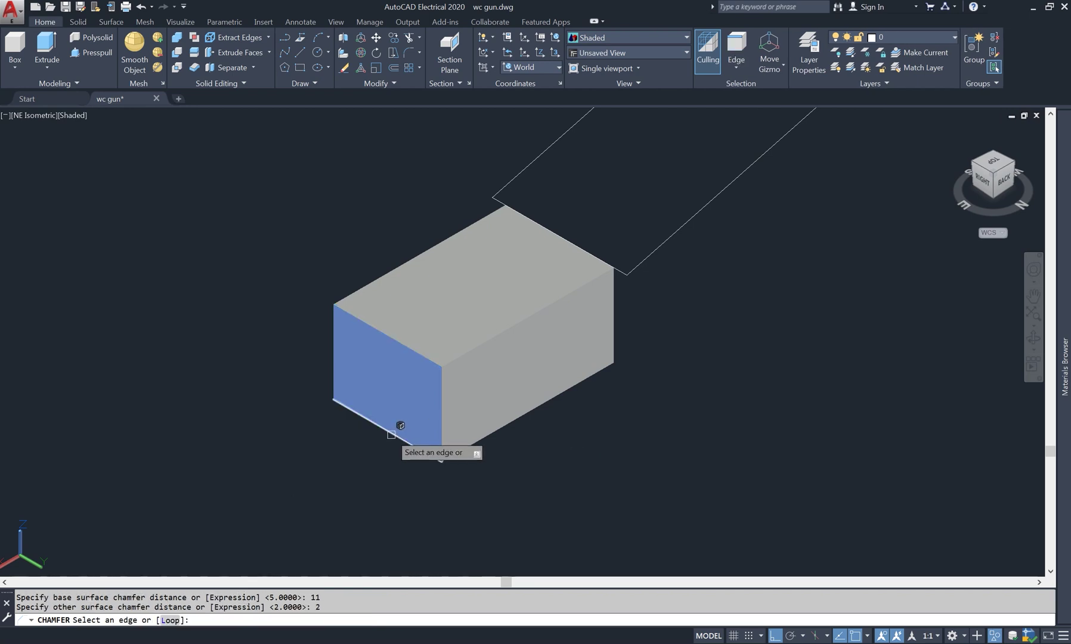
click(391, 434)
key(Return)
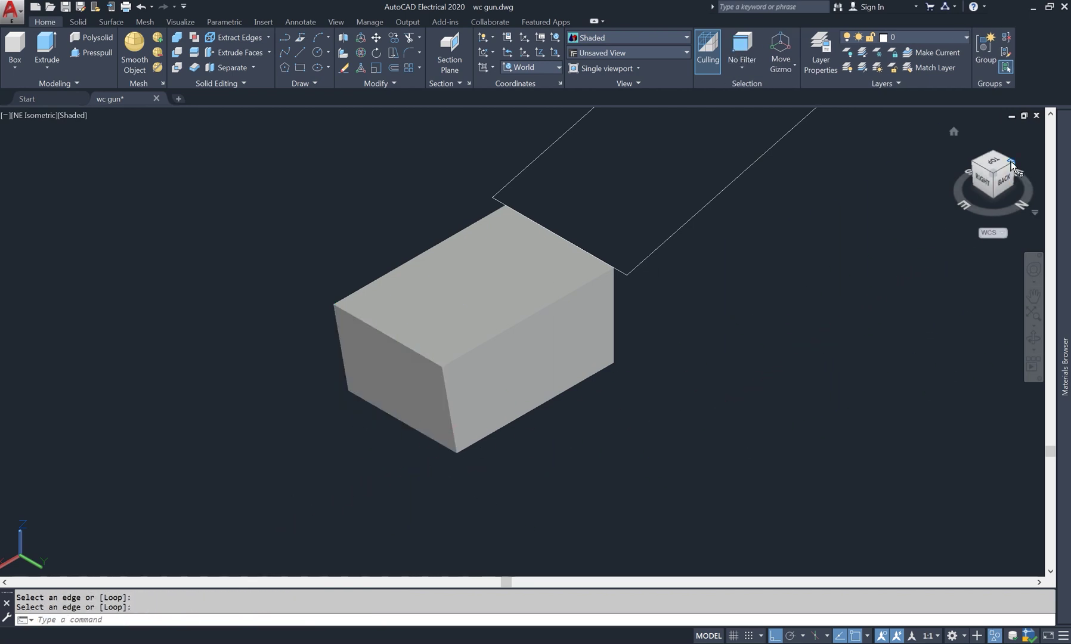
From the NW Isometric view, chamfer the lower edge of the end face below the tilted rectangle with distances 11 and 5.
click(1012, 163)
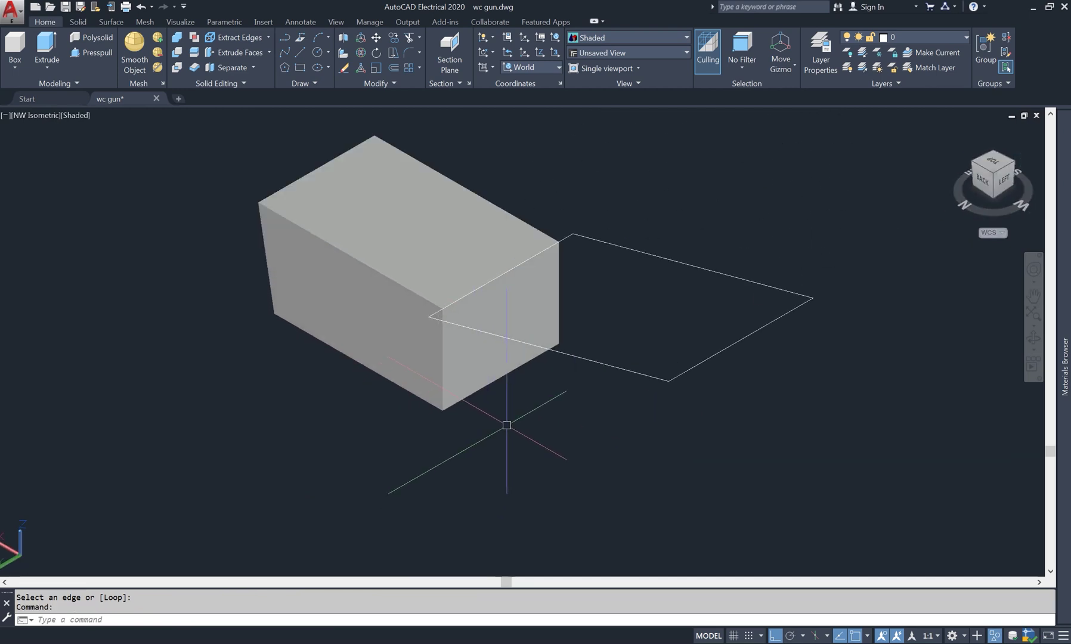
text(cham)
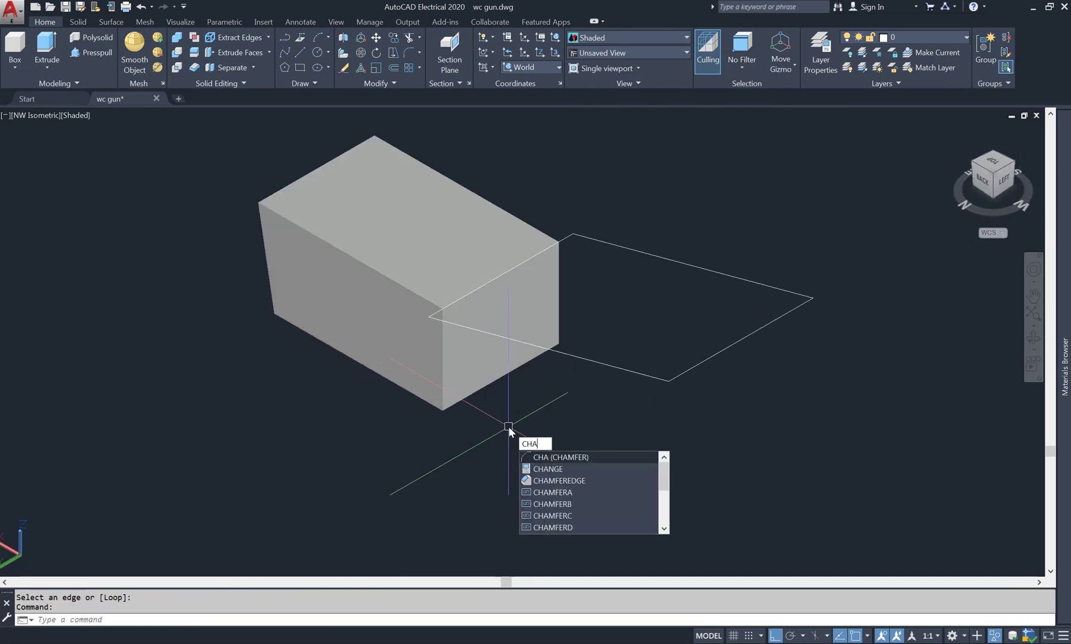
key(Return)
click(495, 384)
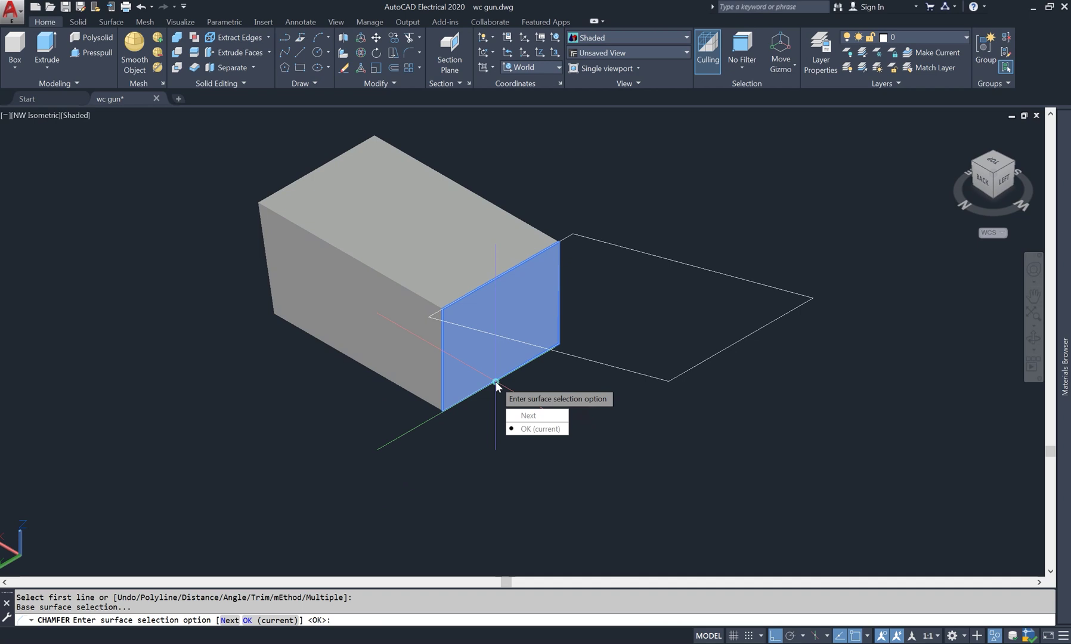
click(540, 429)
key(Return)
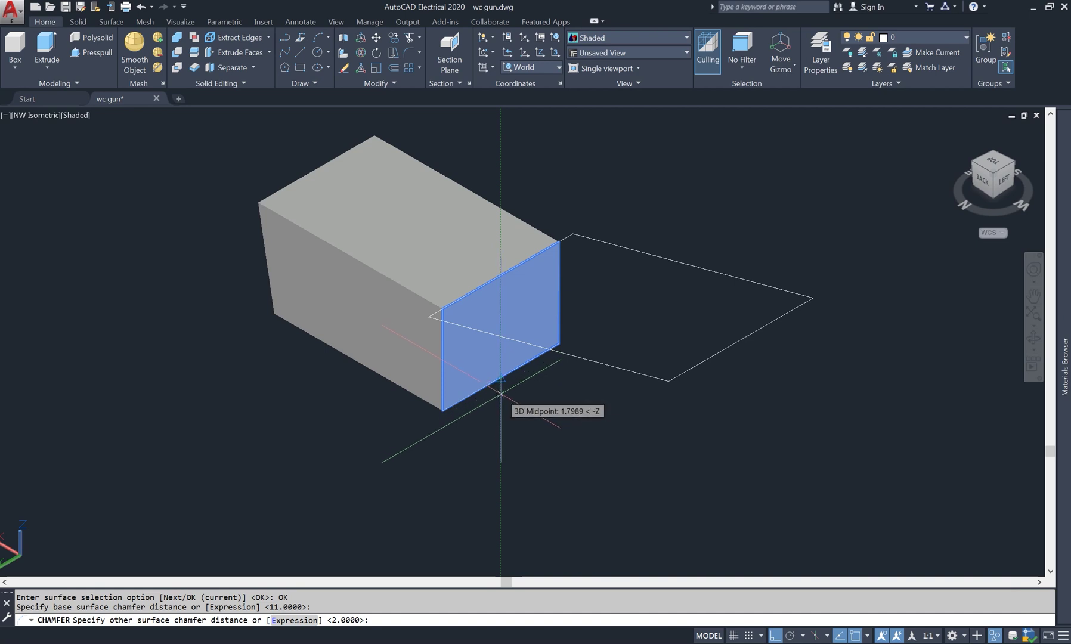
text(5)
key(Return)
click(495, 385)
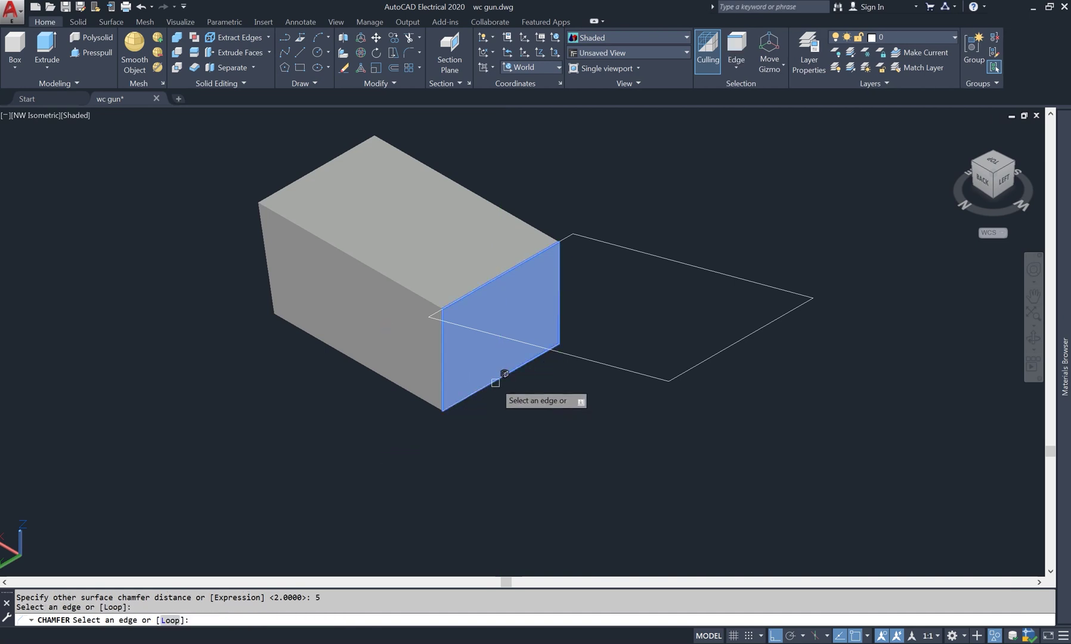
key(Return)
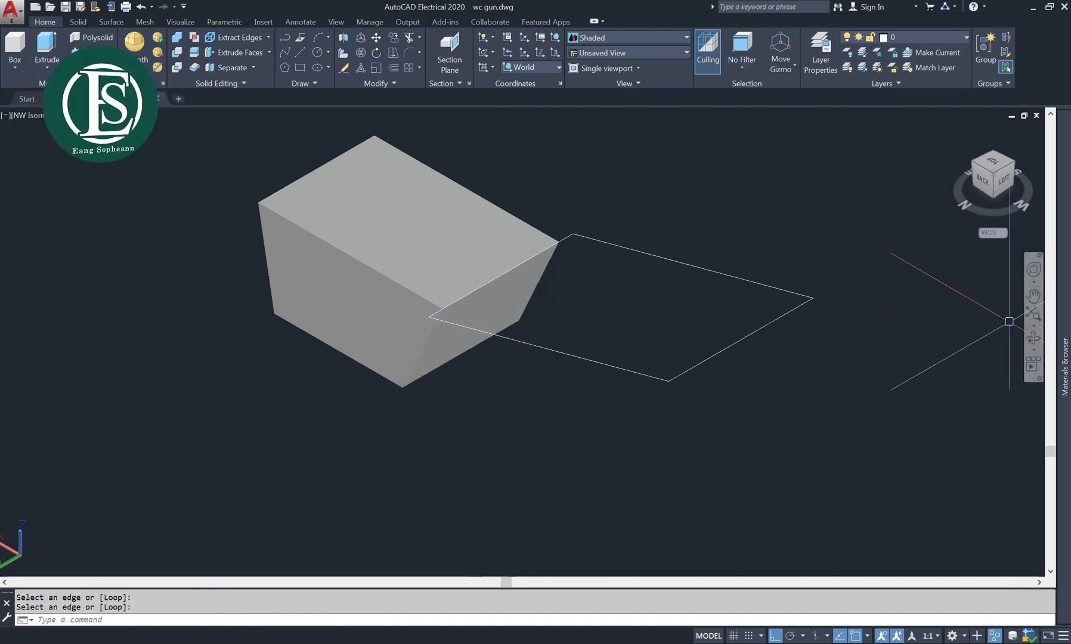
mouse_move(629, 400)
shift+middle_down()
mouse_move(628, 386)
mouse_move(723, 324)
mouse_move(834, 332)
mouse_move(700, 351)
mouse_move(612, 306)
mouse_move(702, 318)
mouse_move(774, 354)
mouse_move(782, 334)
mouse_move(741, 342)
mouse_move(741, 358)
mouse_move(758, 356)
shift+middle_up()
right_click(371, 190)
click(388, 199)
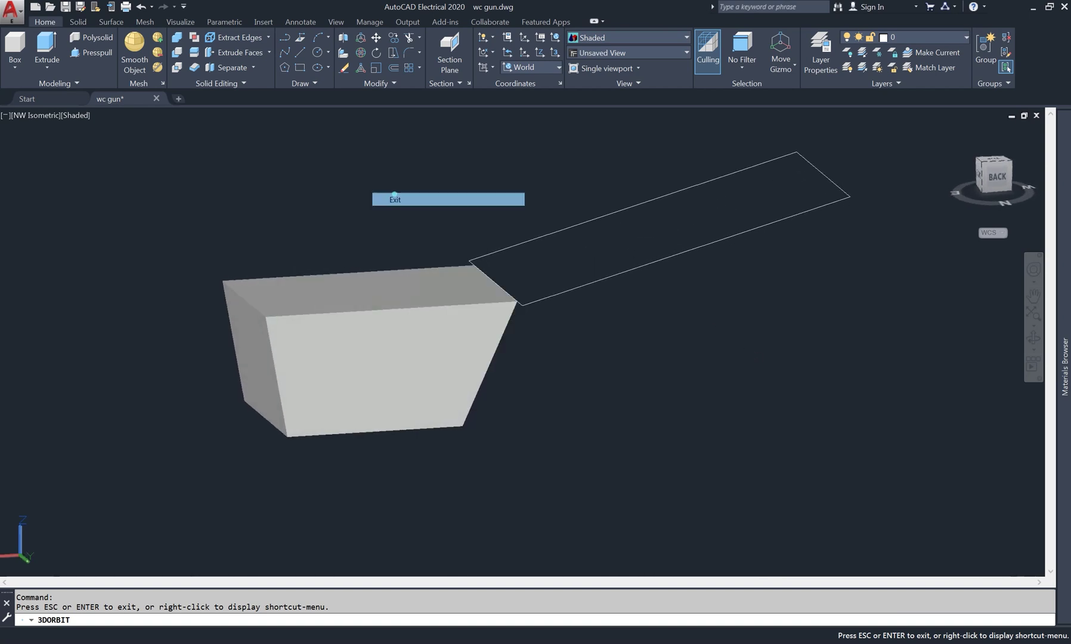
click(83, 24)
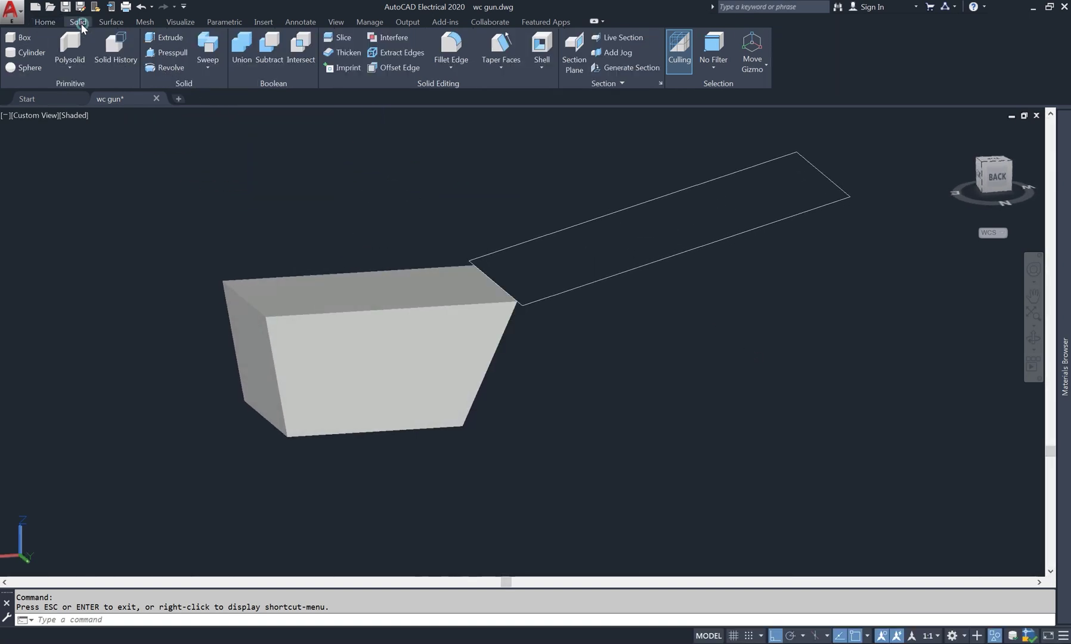
click(543, 45)
click(417, 365)
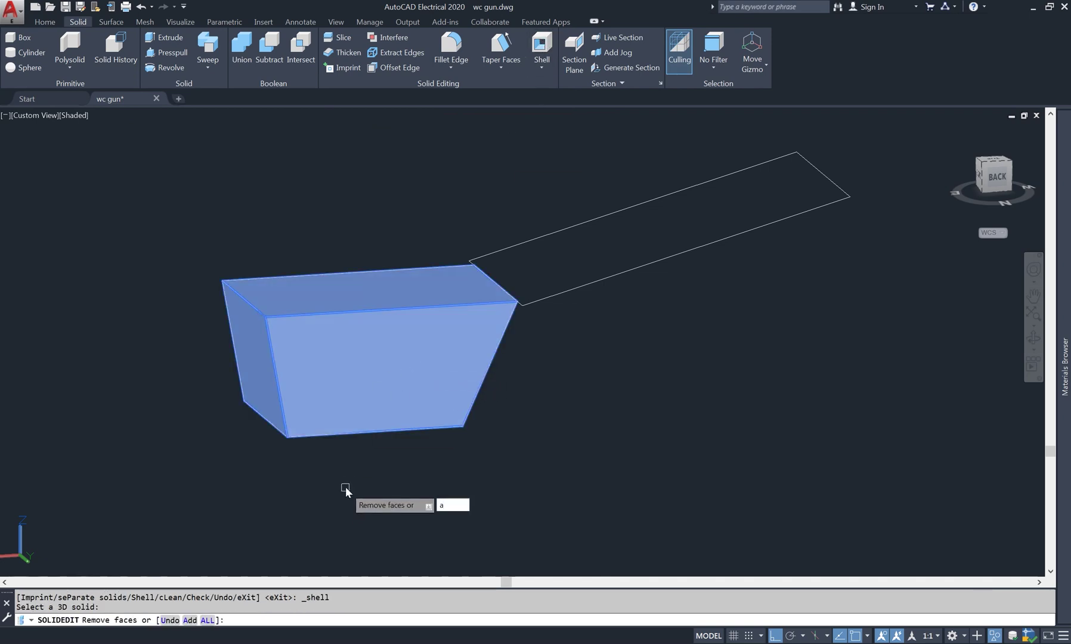
text(a)
key(Return)
key(Return)
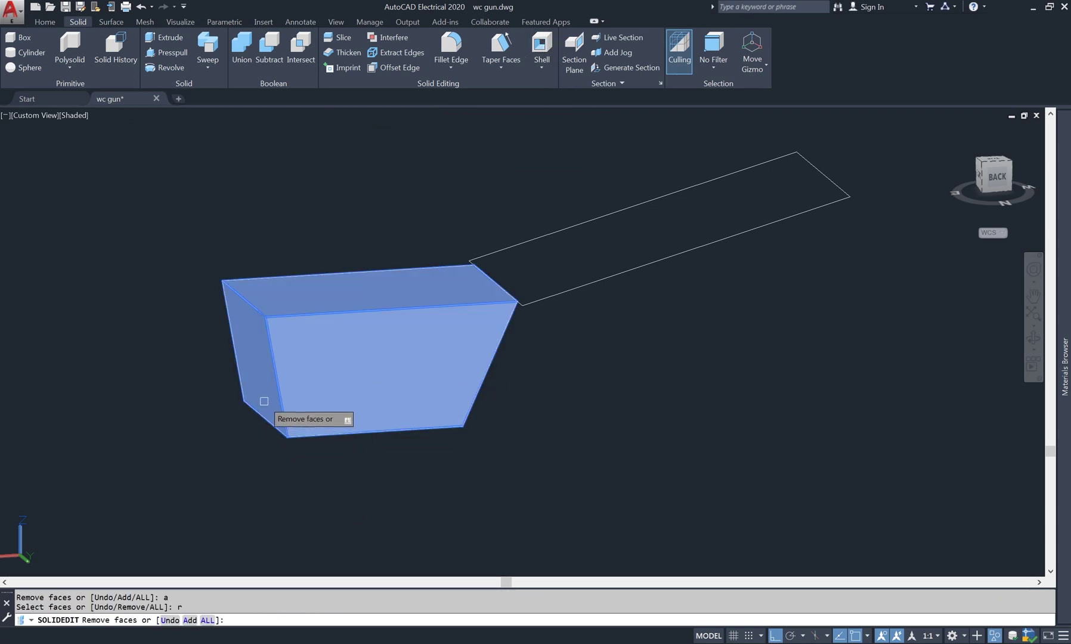
shift+middle_drag(830, 373, 580, 438)
right_click(307, 212)
click(310, 214)
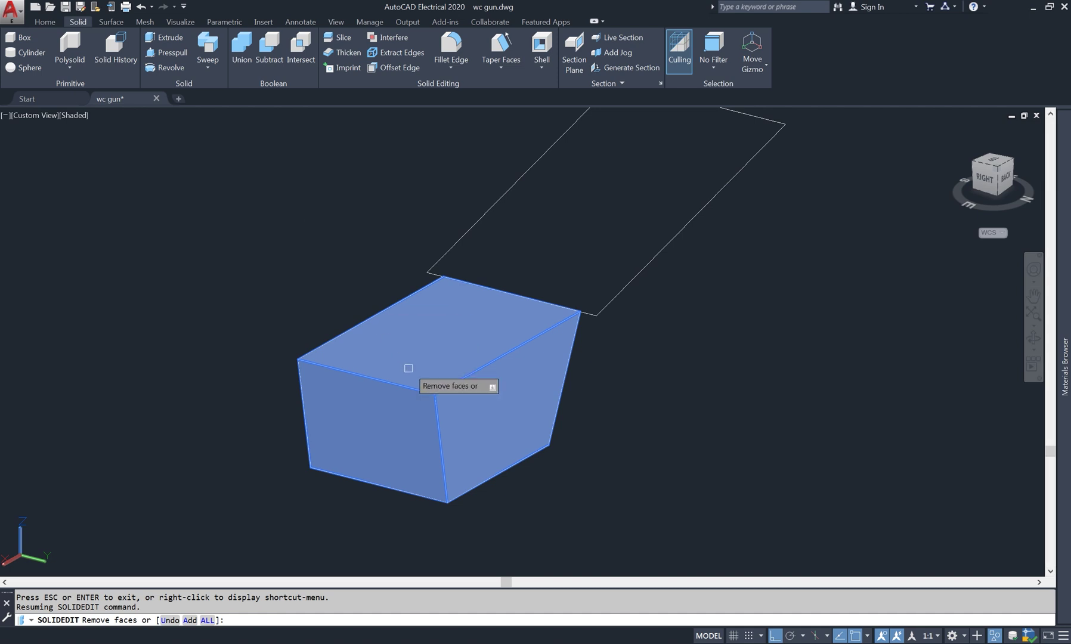
key(Escape)
key(Escape)
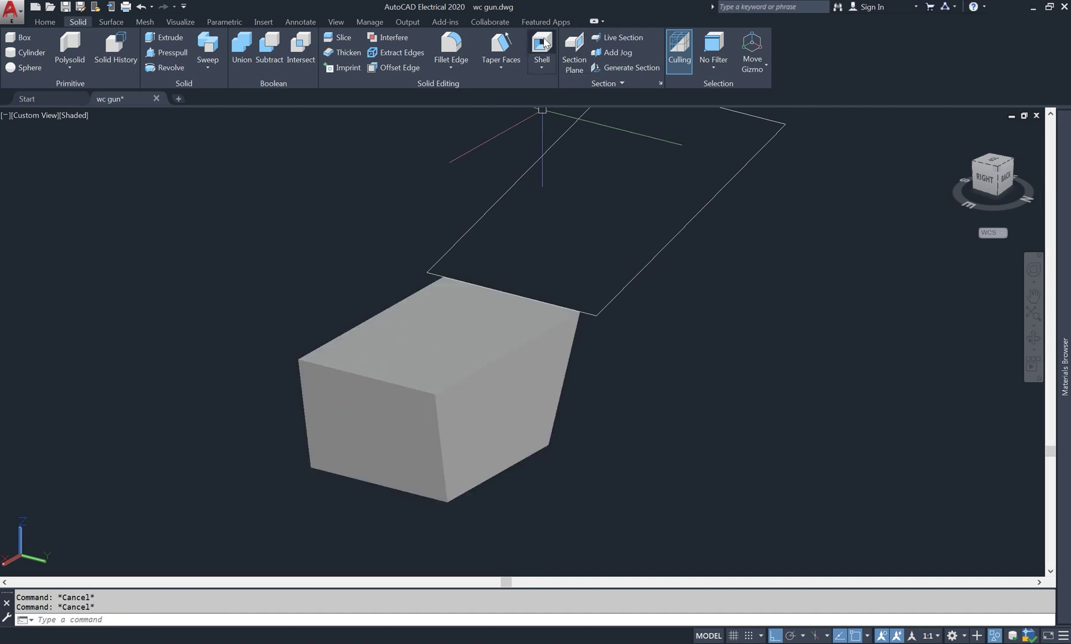
Start shelling the chamfered block, picking its free slanted end face and its bottom face as the faces to remove.
click(543, 43)
click(458, 415)
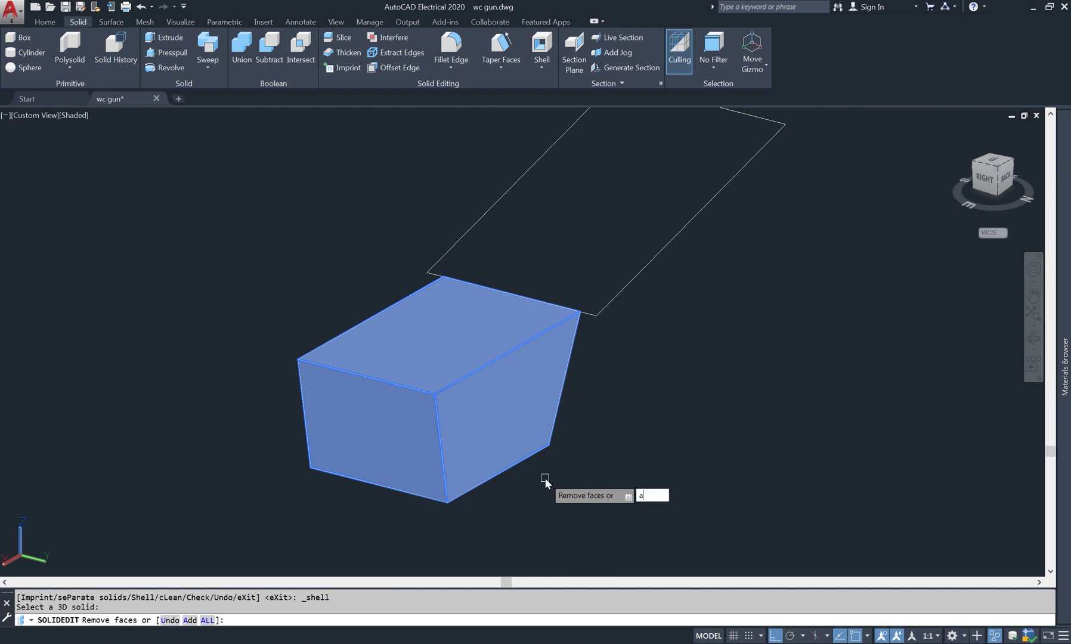
key(Return)
key(Return)
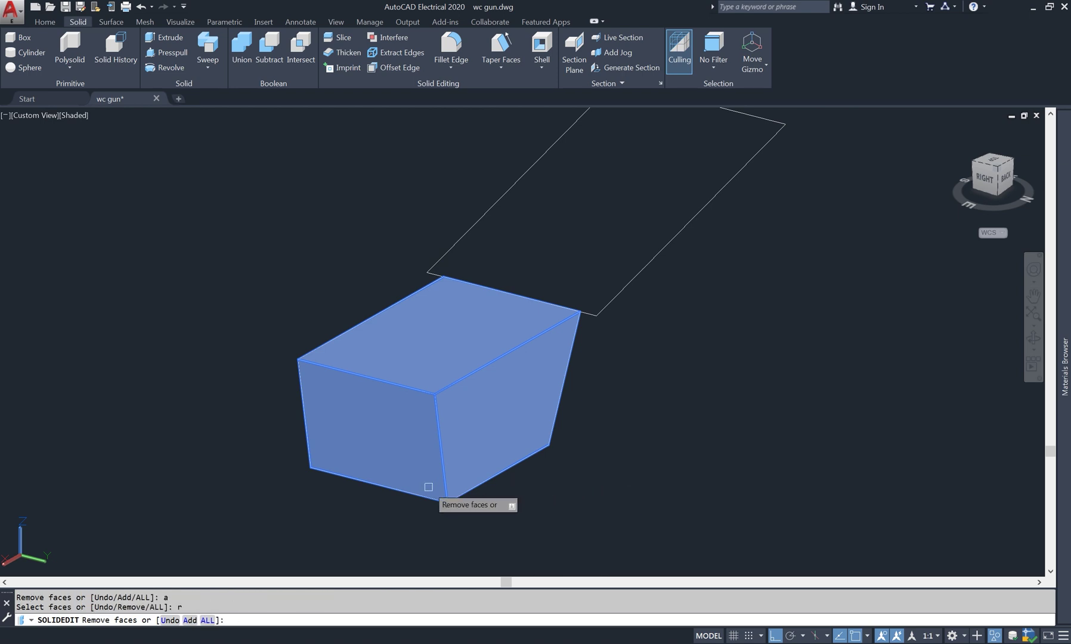
click(427, 484)
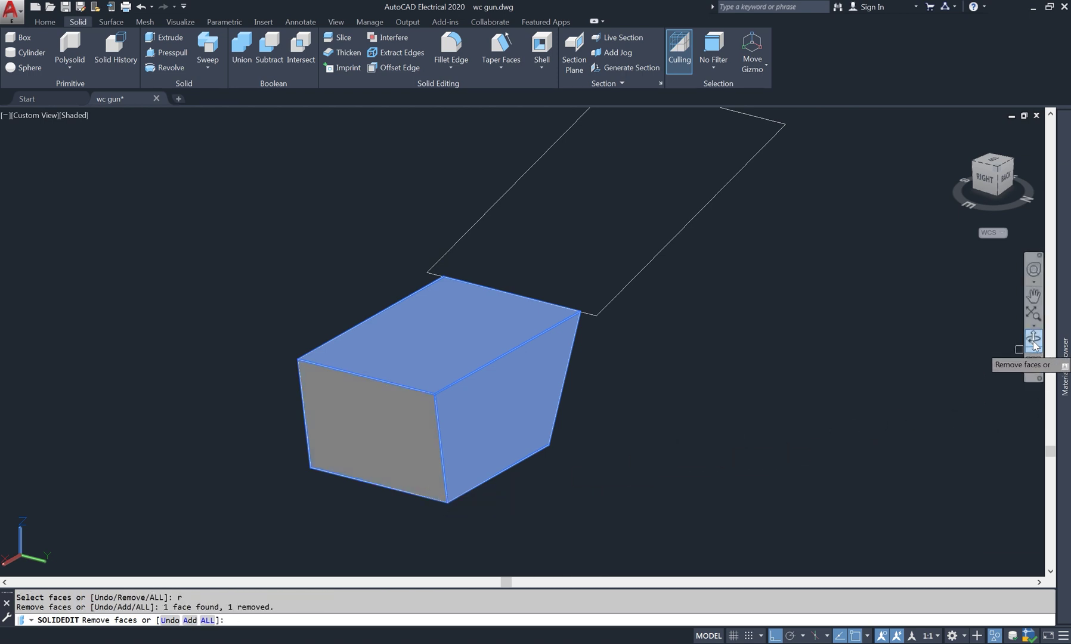
click(1033, 338)
drag(689, 465, 688, 325)
right_click(645, 258)
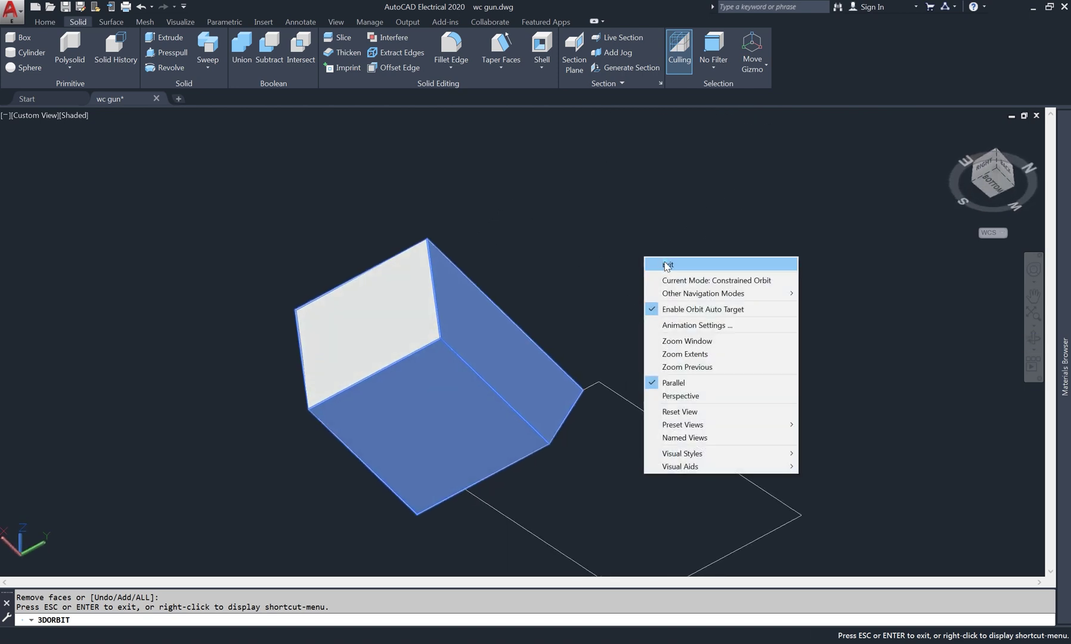
click(667, 266)
click(415, 360)
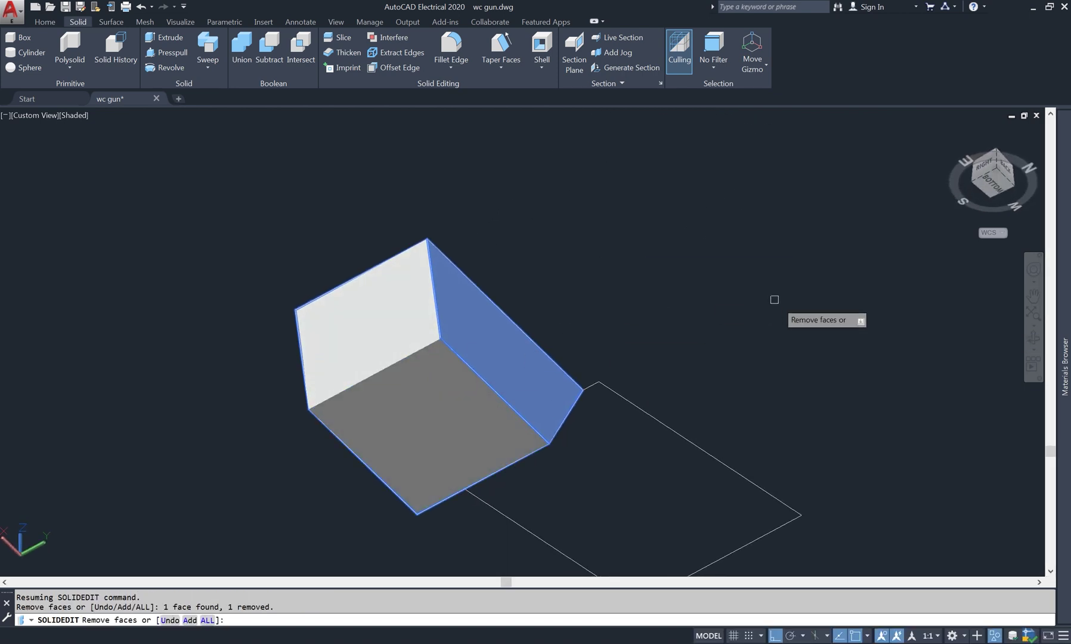
Also remove the slanted end face below the tilted rectangle and complete the shell with an offset distance of 1.5.
click(1033, 340)
drag(775, 339, 601, 423)
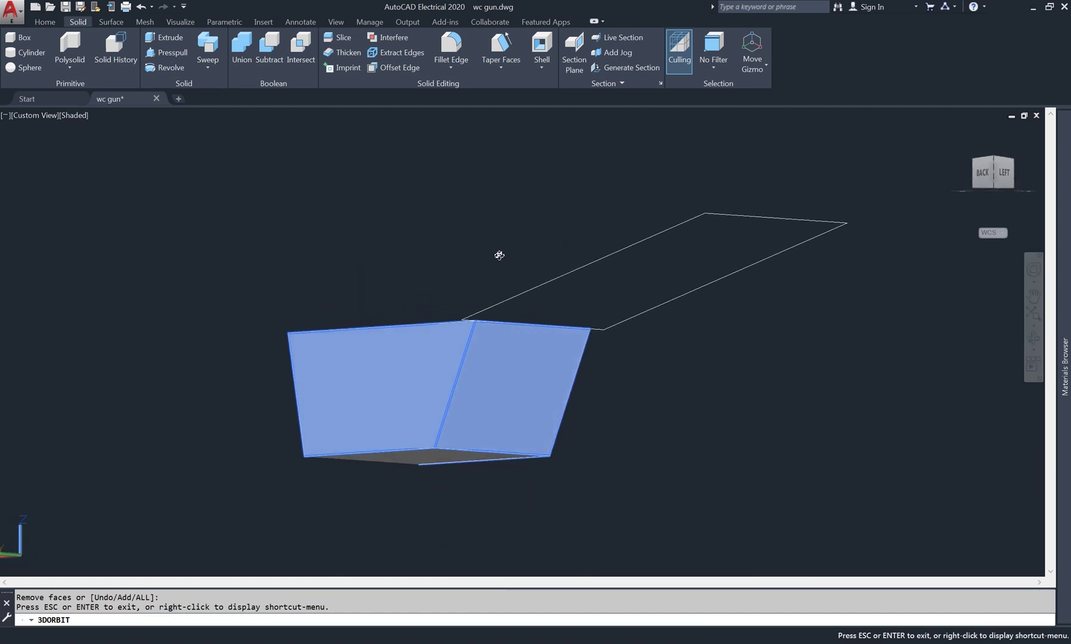
right_click(495, 224)
click(506, 230)
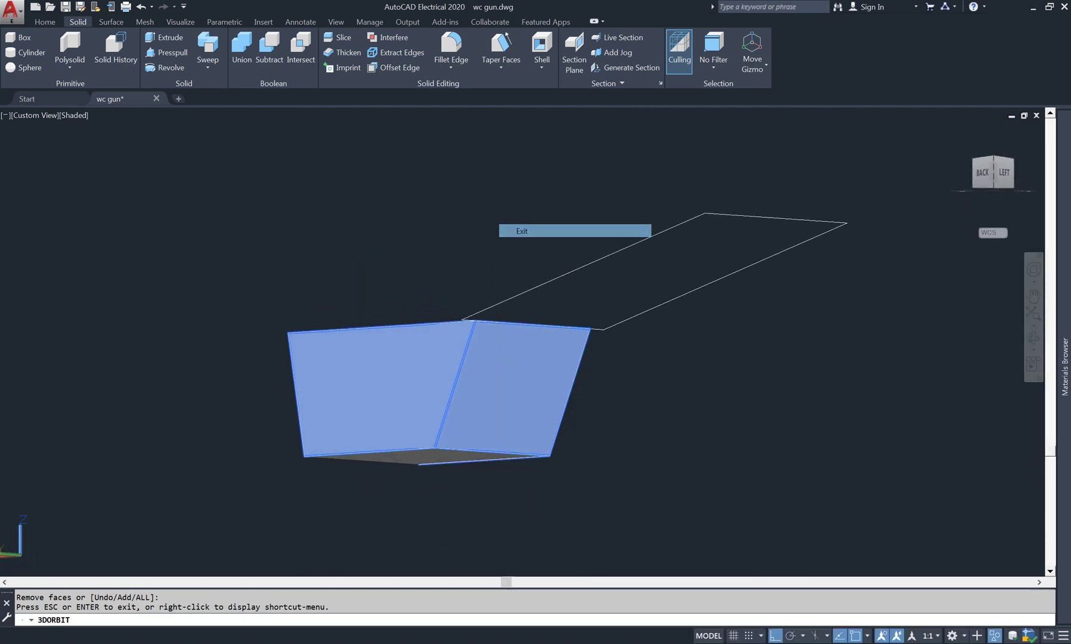
click(455, 432)
key(Return)
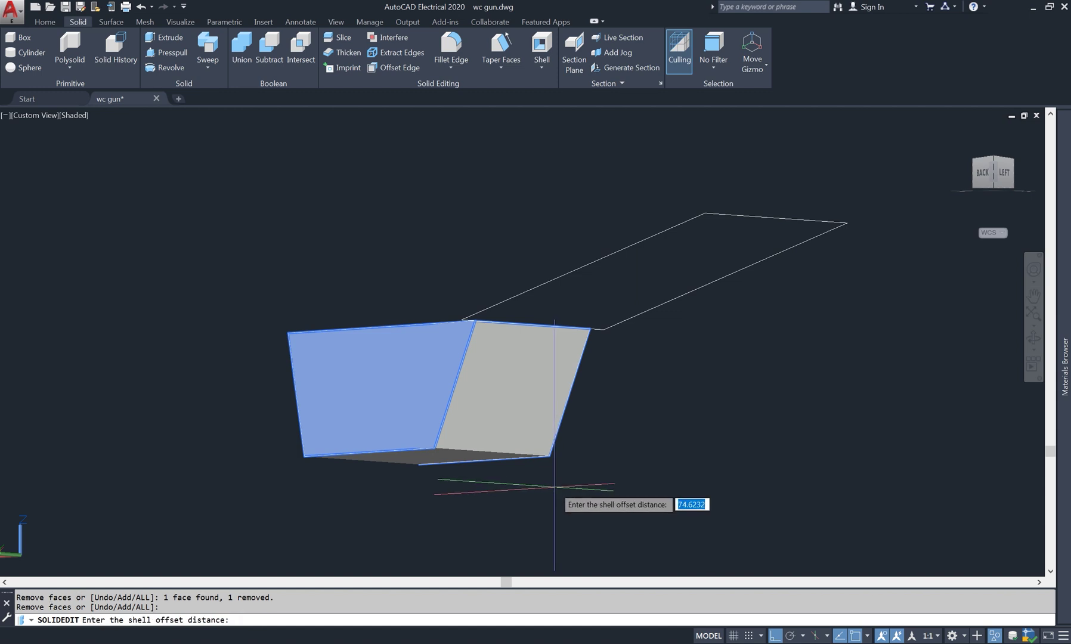
text(1.5)
key(Return)
key(Return)
key(Return)
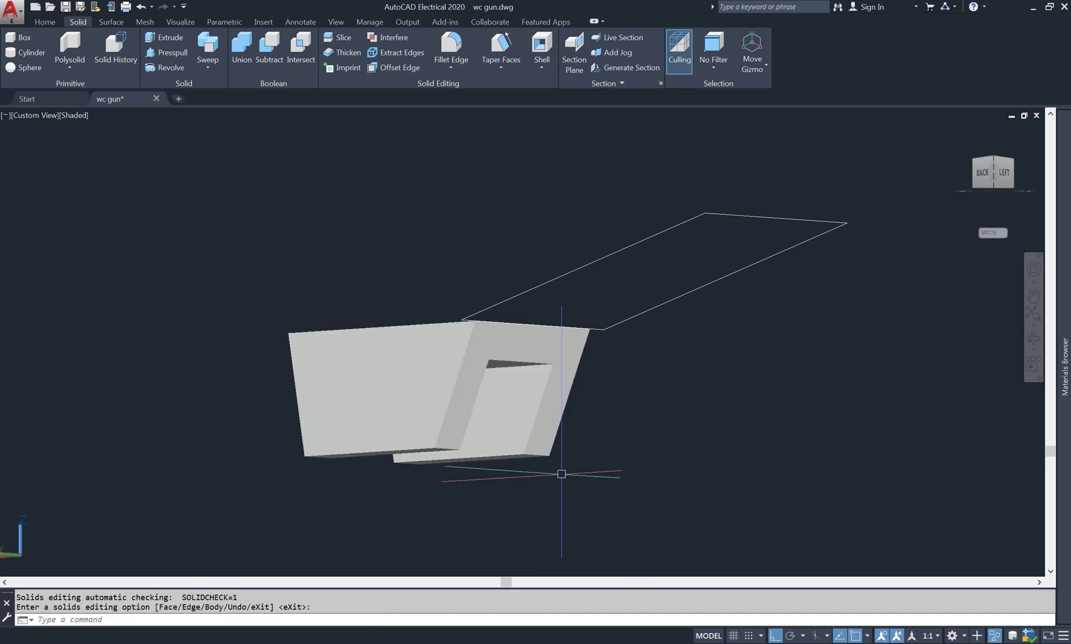
Fillet one corner at the free end of the tilted rectangle with radius 9, measured from the end edge's midpoint to its corner.
click(1034, 339)
mouse_move(551, 337)
mouse_down()
mouse_move(530, 318)
mouse_move(623, 370)
mouse_move(792, 419)
mouse_move(789, 433)
mouse_move(628, 447)
mouse_move(629, 468)
mouse_move(542, 462)
mouse_move(576, 450)
mouse_move(808, 452)
mouse_move(573, 454)
mouse_move(514, 430)
mouse_move(605, 470)
mouse_move(633, 495)
mouse_move(629, 457)
mouse_move(693, 494)
mouse_move(545, 419)
mouse_move(562, 335)
mouse_up()
right_click(617, 244)
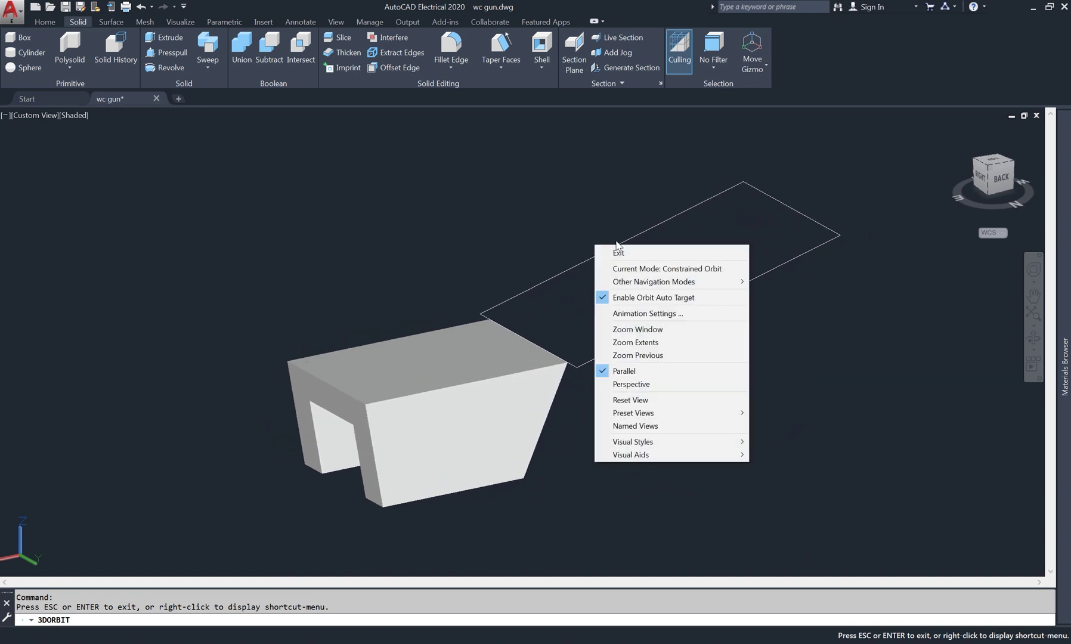
click(618, 253)
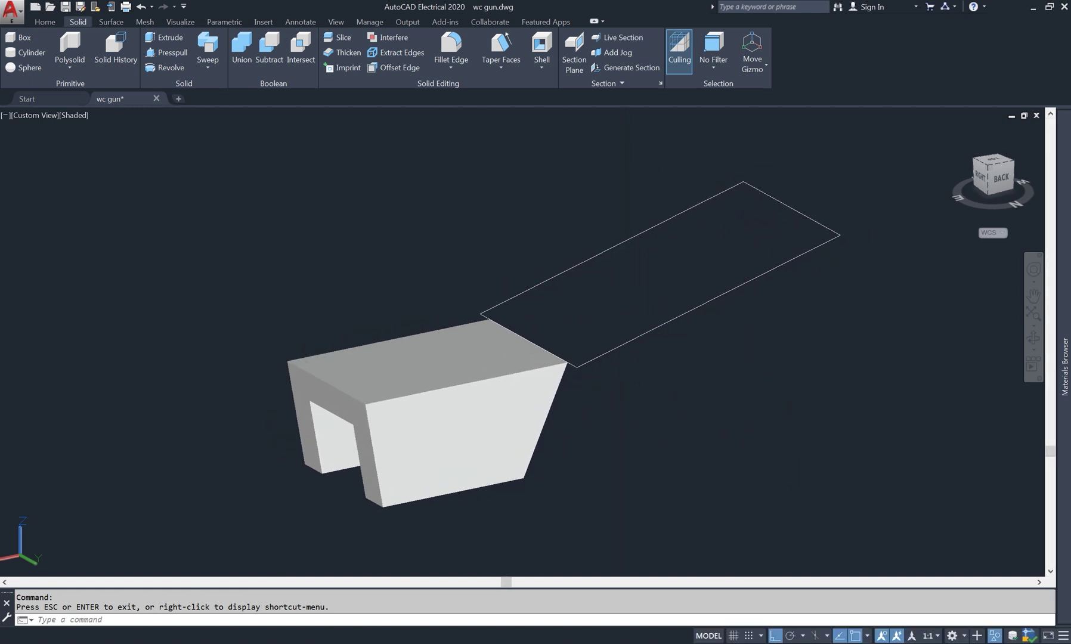
text(f)
key(Return)
text(r)
key(Return)
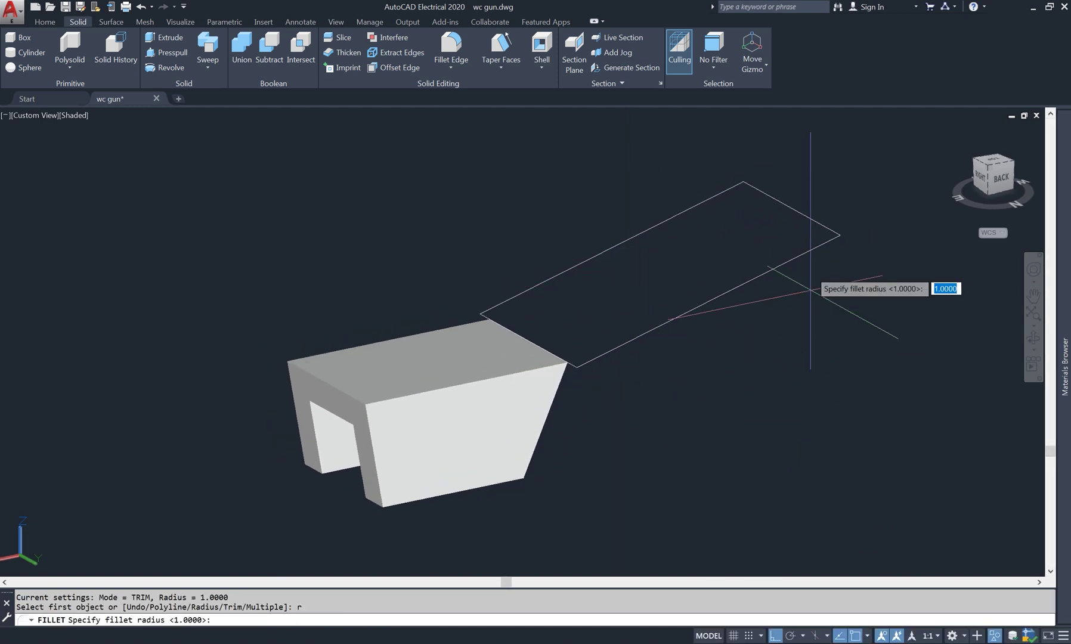
click(791, 209)
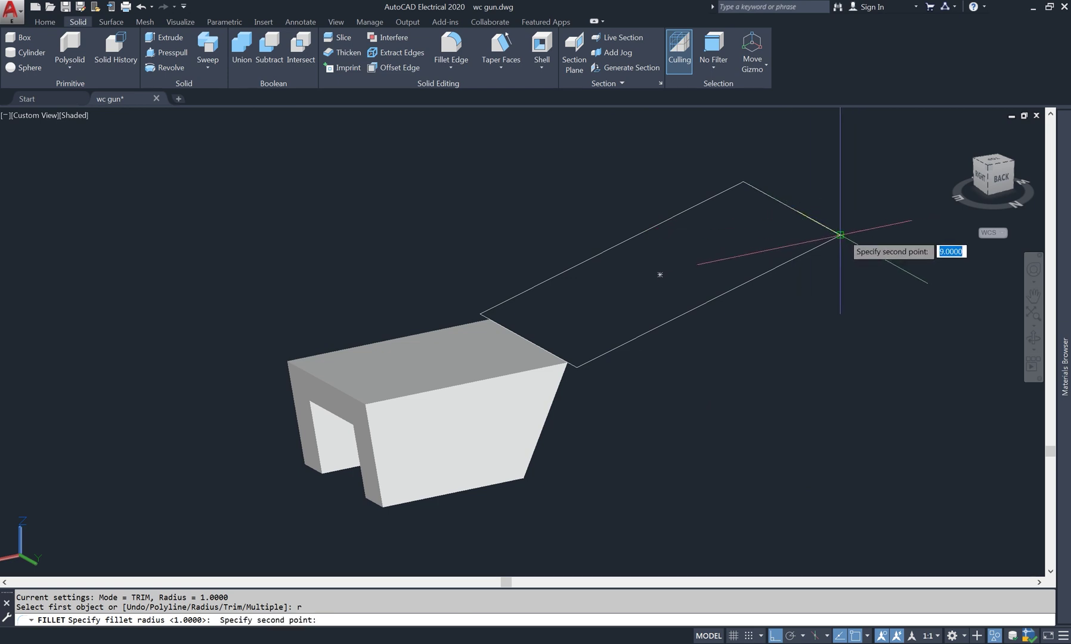
click(839, 234)
click(818, 249)
click(820, 224)
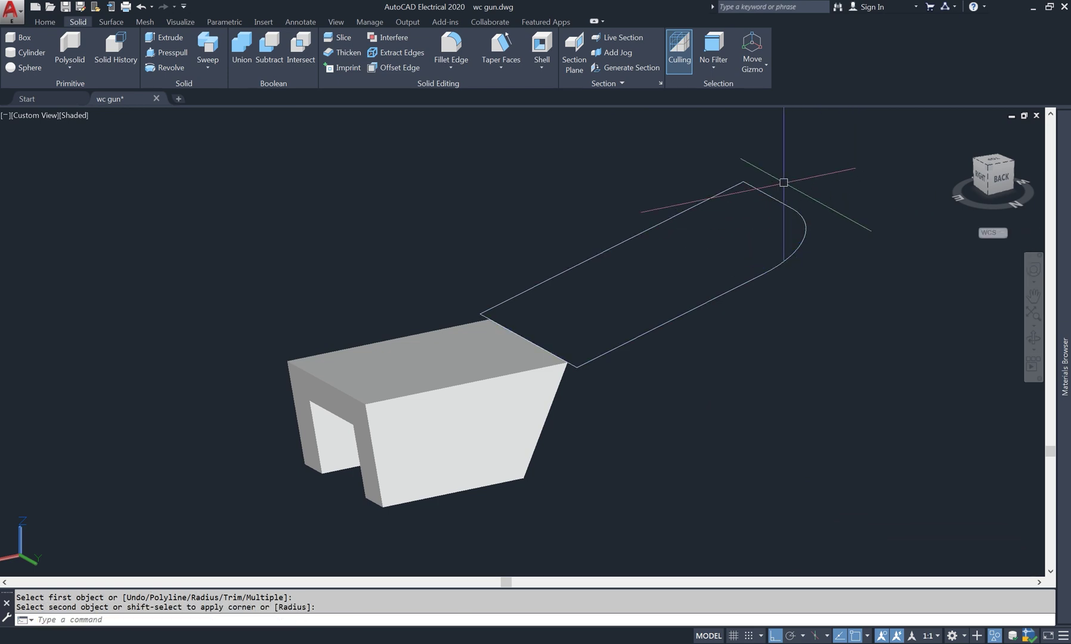
Fillet the other free-end corner of the tilted rectangle with the same radius of 9 to round off the end.
key(Return)
click(761, 192)
click(724, 191)
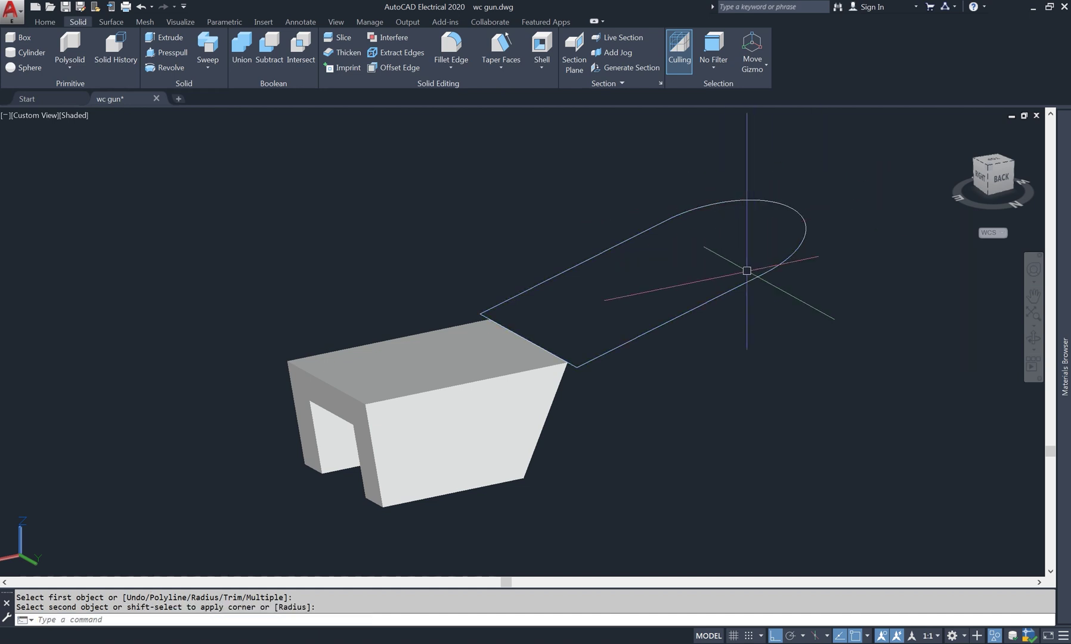
Fillet one corner of the tilted outline next to the block with radius 1.75, measured from the block's corner to the outline's corner.
right_click(498, 223)
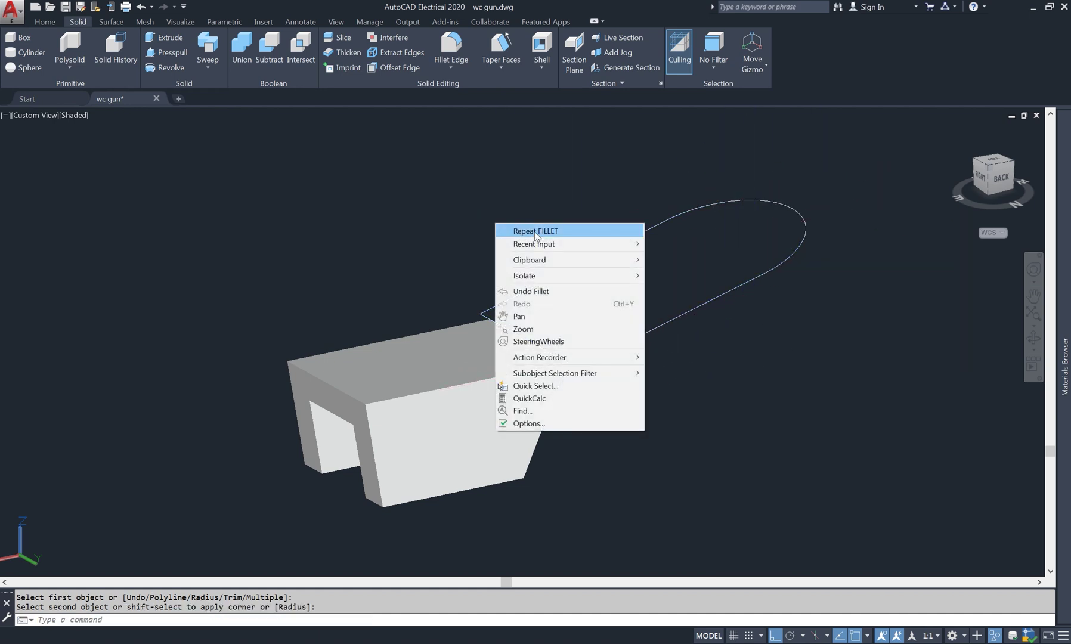
click(535, 231)
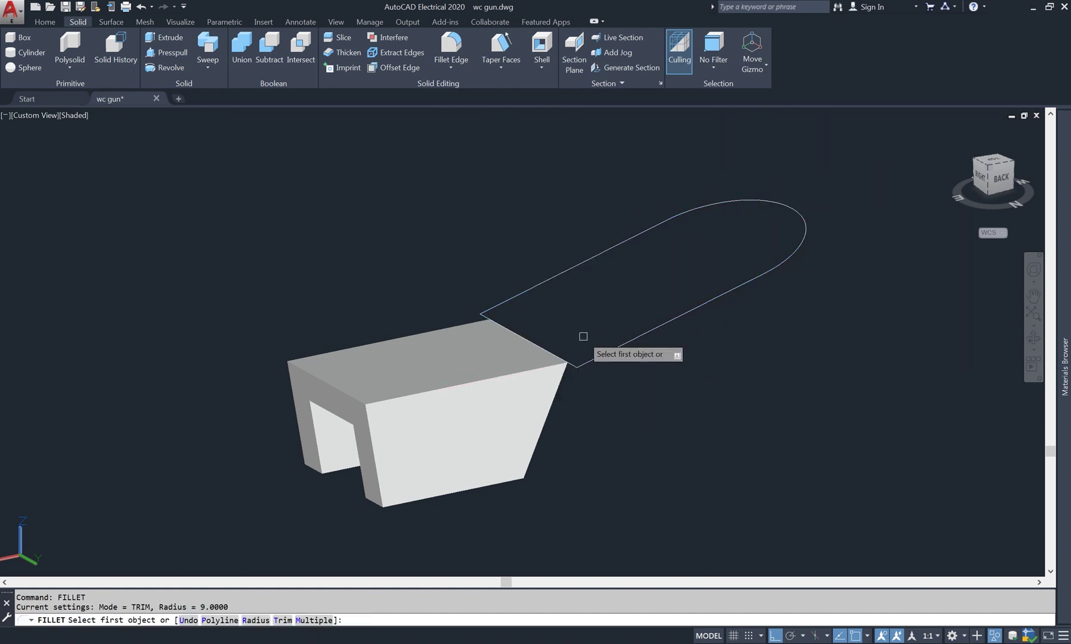
text(r)
key(Return)
scroll(560, 354, up, 3)
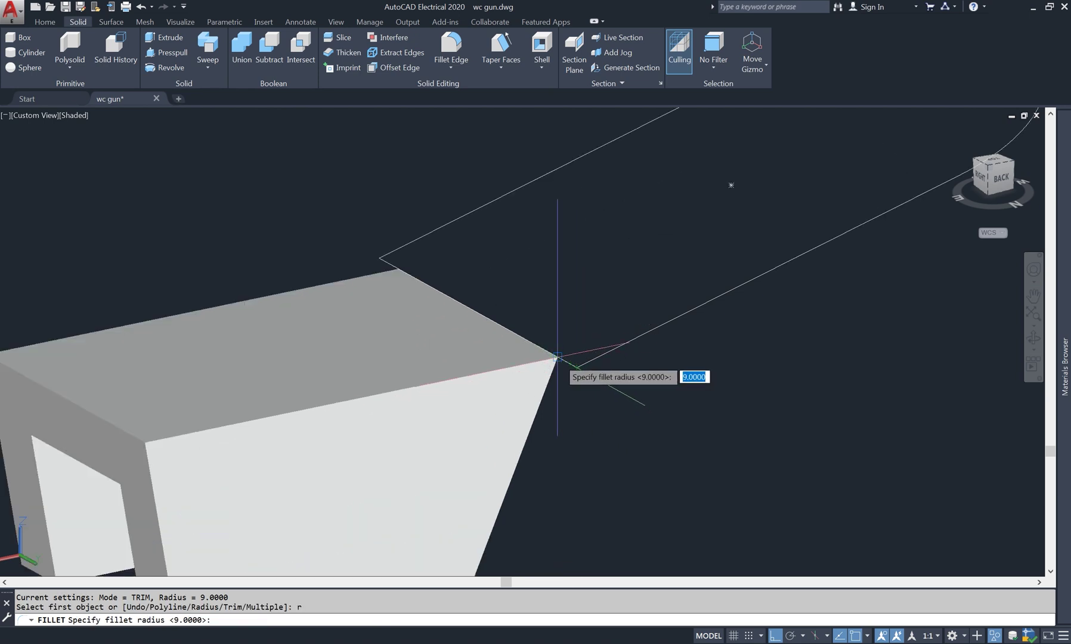
click(557, 356)
click(576, 363)
click(566, 361)
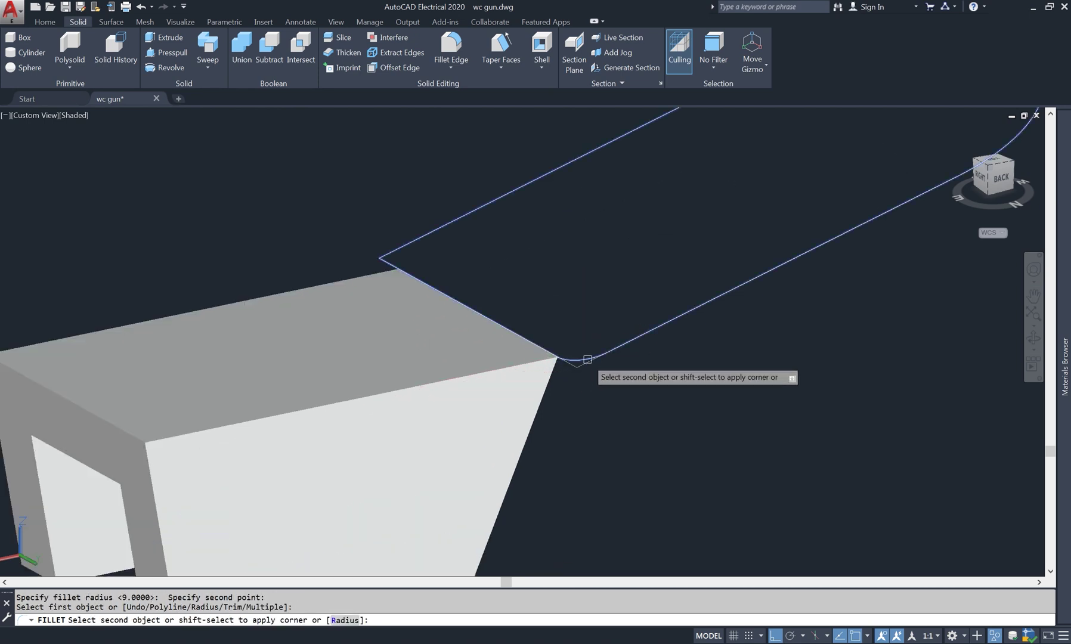
click(587, 359)
Fillet the second corner of the tilted outline beside the block with the same radius of 1.75.
key(Return)
click(386, 263)
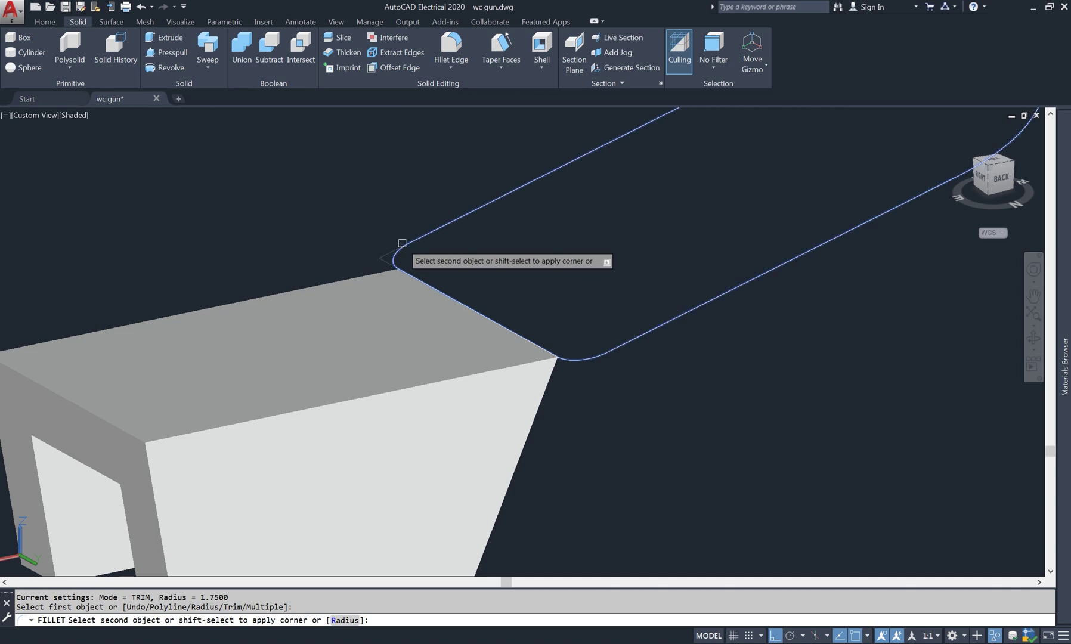
click(401, 244)
scroll(609, 244, down, 5)
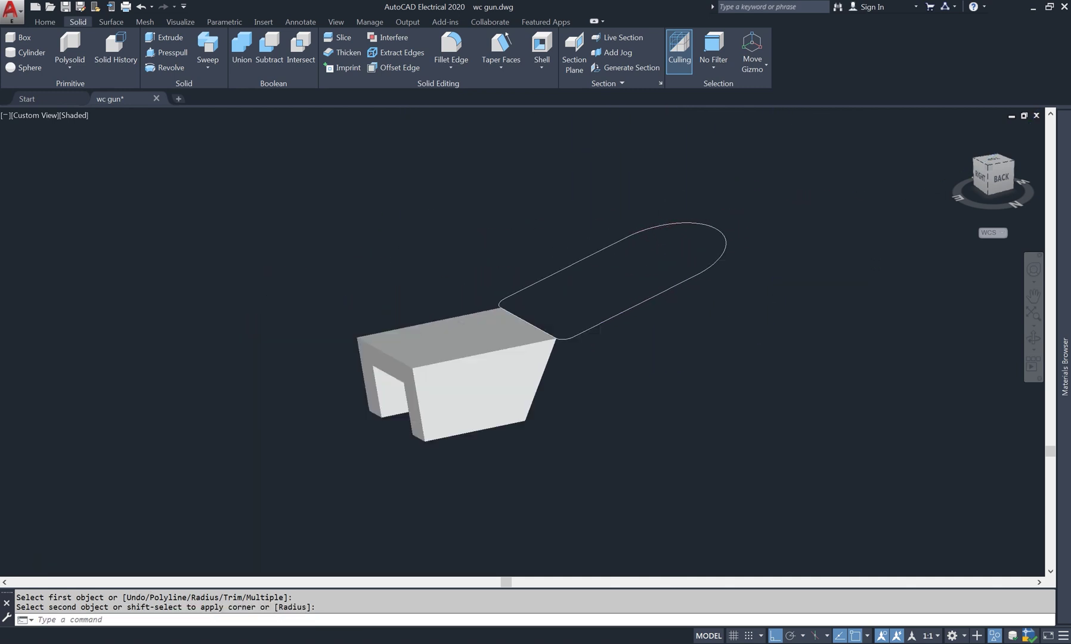
Offset the rounded outline inward by a distance of 3.
scroll(774, 207, up, 2)
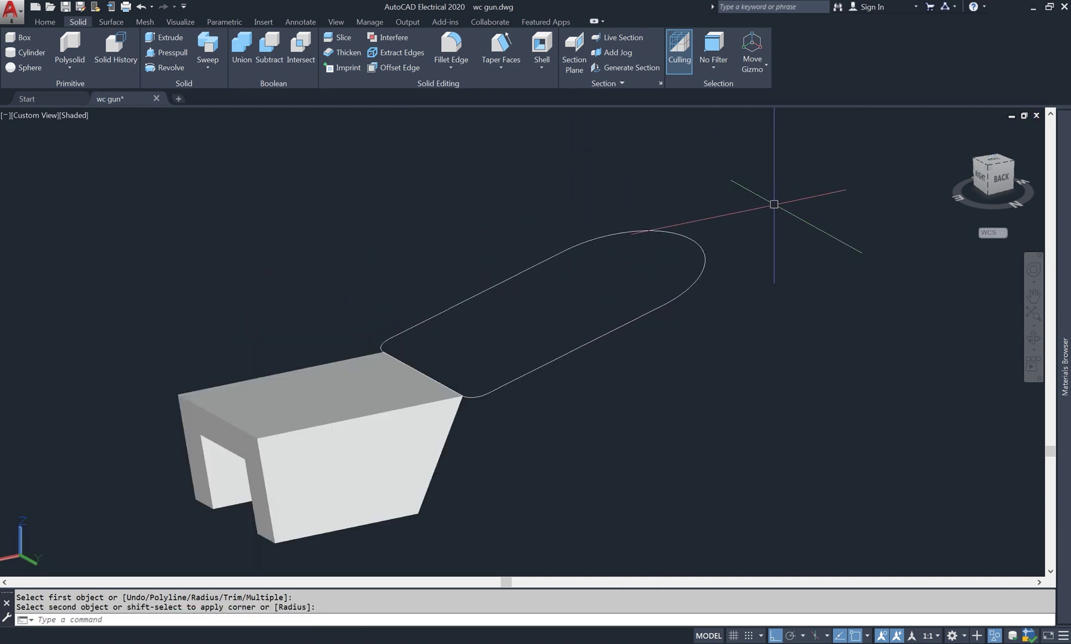
key(Return)
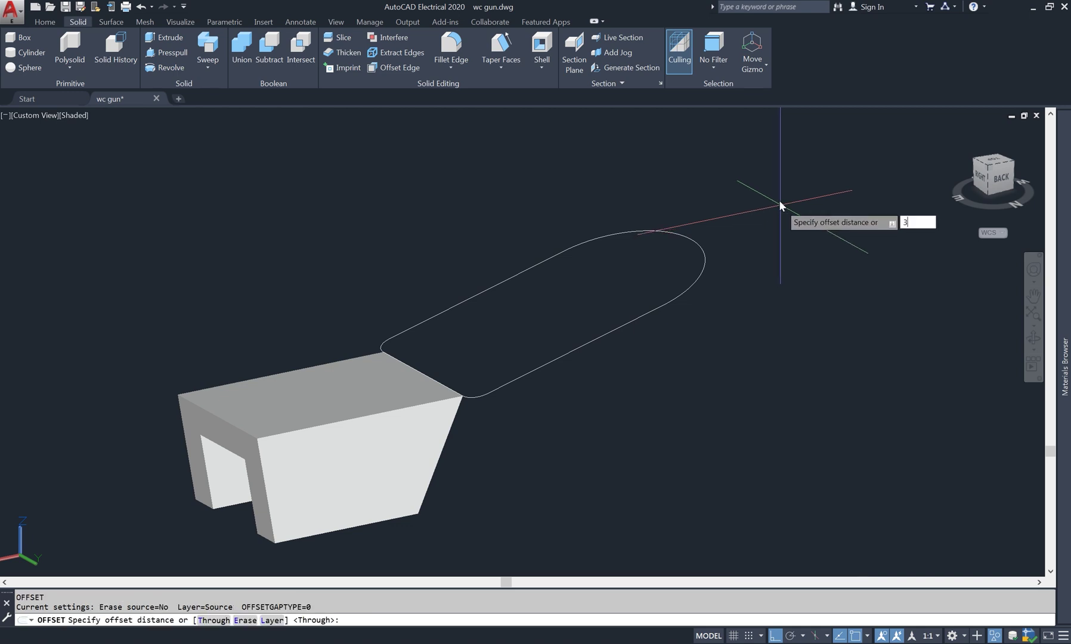
key(Return)
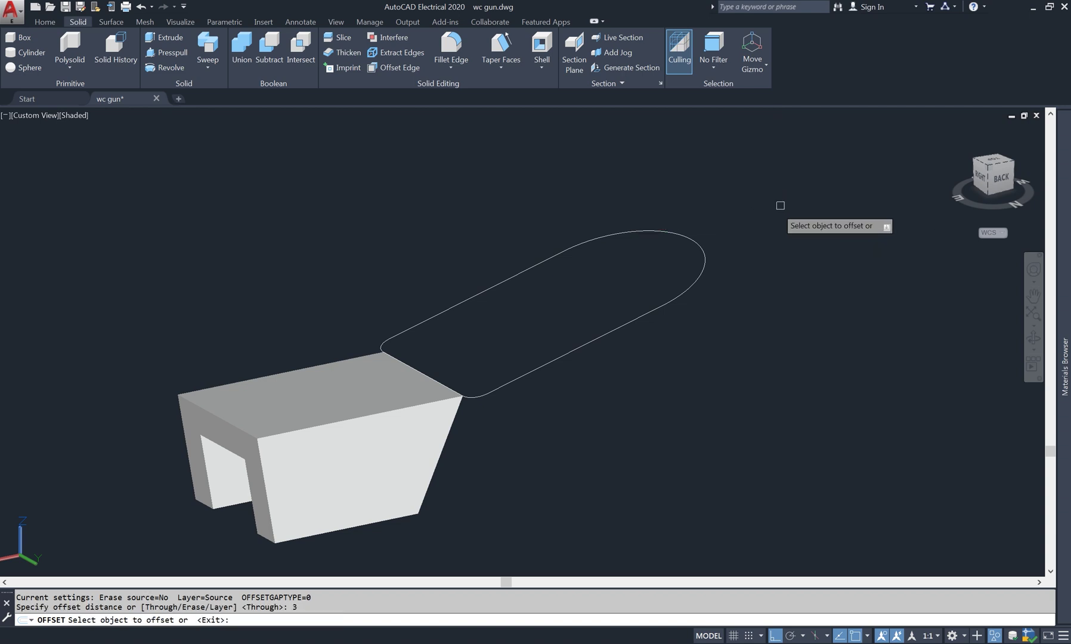
click(676, 297)
click(626, 285)
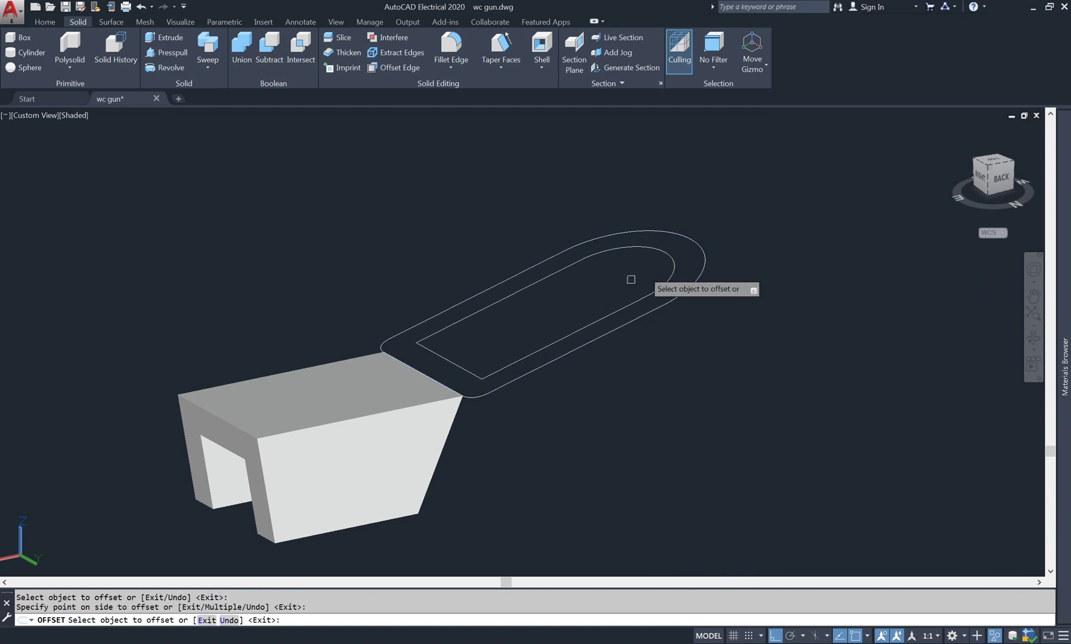
Stretch the inner outline's straight end edge away from the block by its midpoint to shorten the outline.
scroll(470, 362, up, 2)
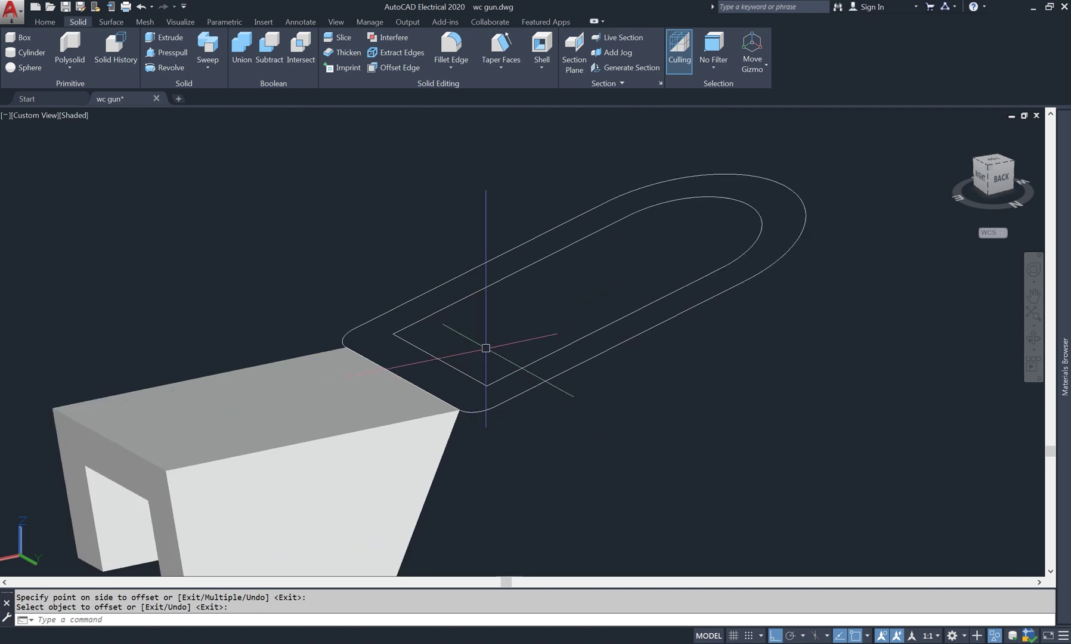
click(454, 364)
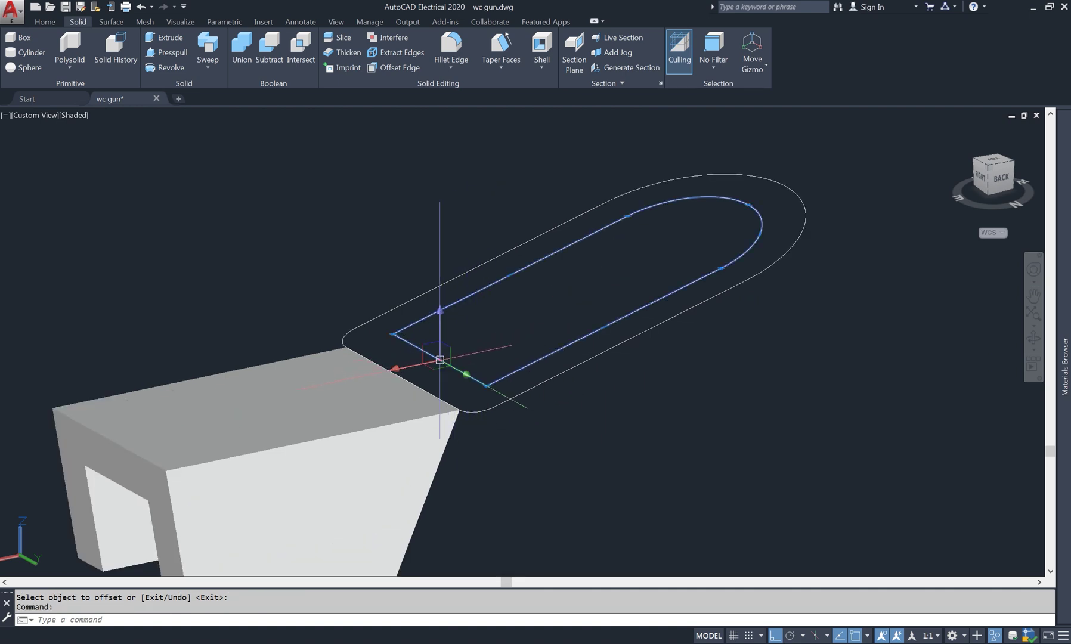
click(439, 359)
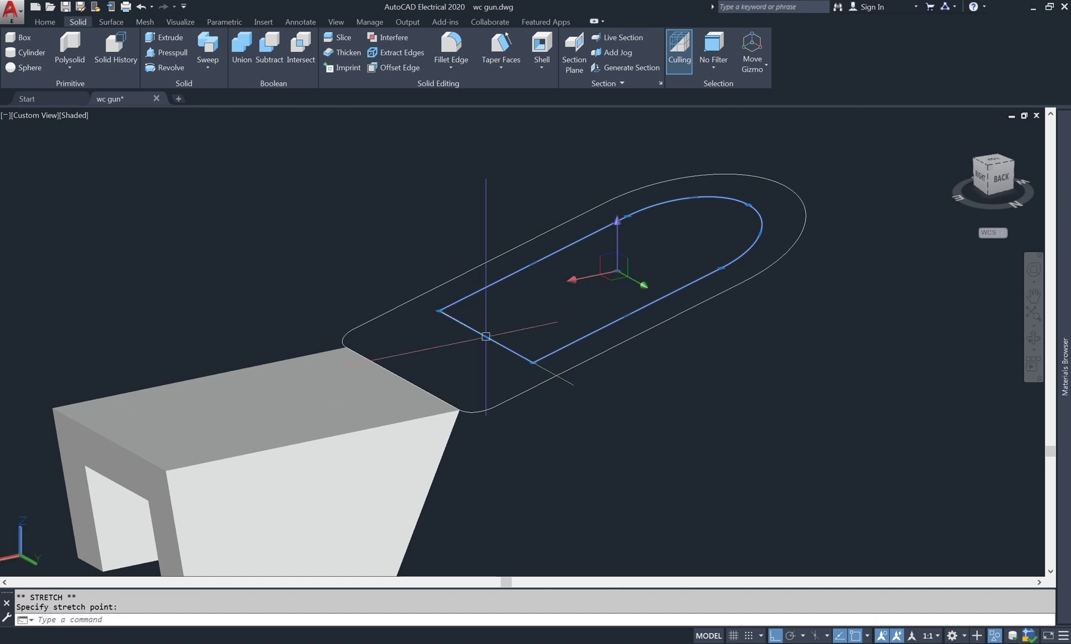
key(Escape)
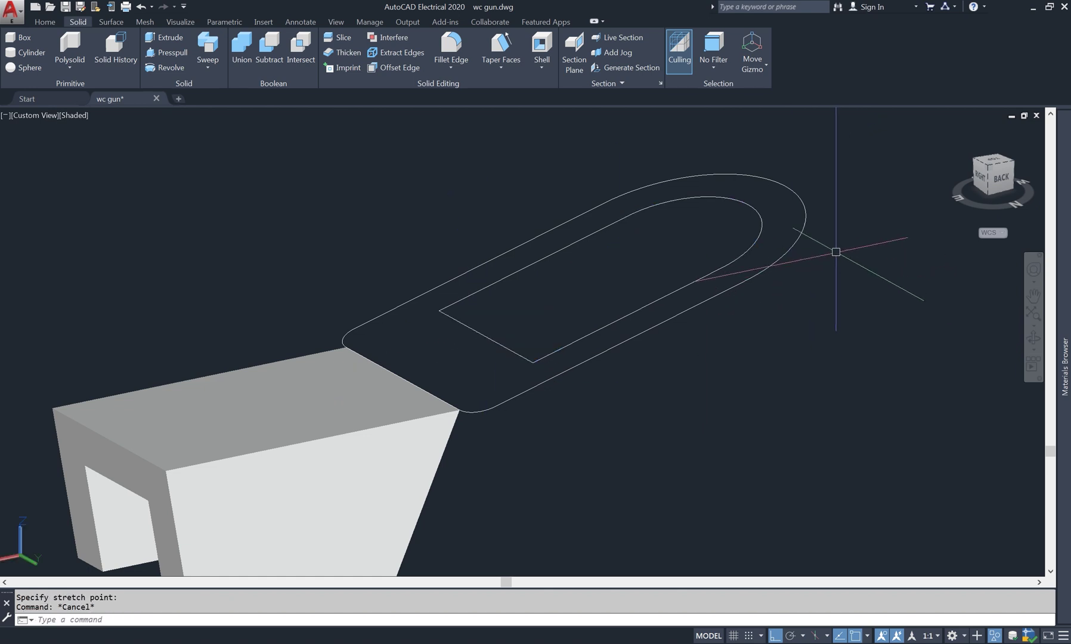
Fillet both sharp corners of the inner outline with radius 2.
scroll(537, 358, up, 2)
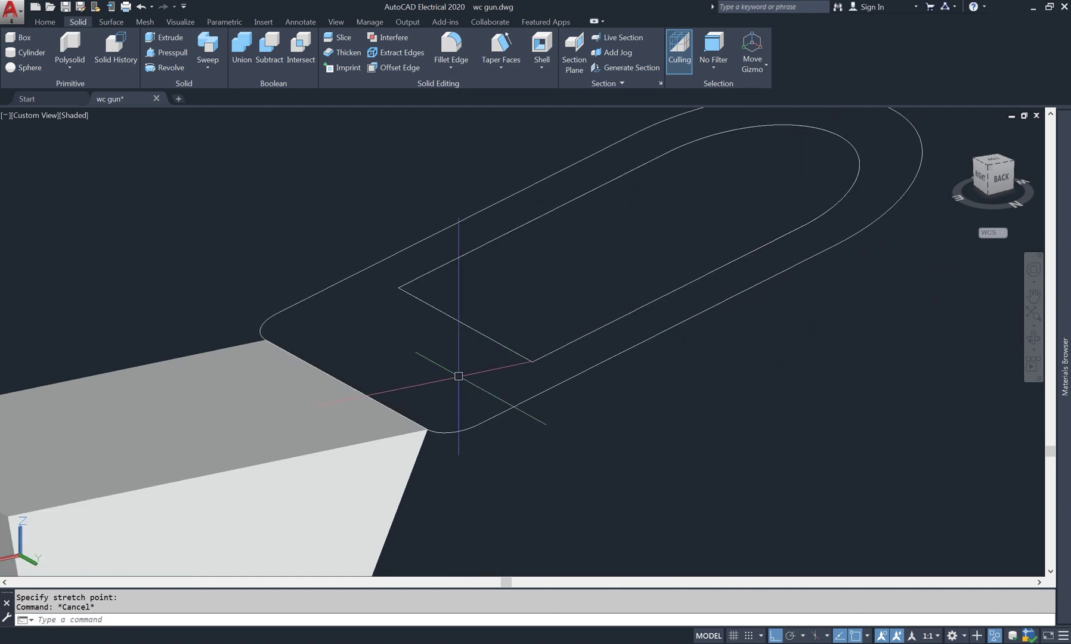
key(Return)
text(r)
key(Return)
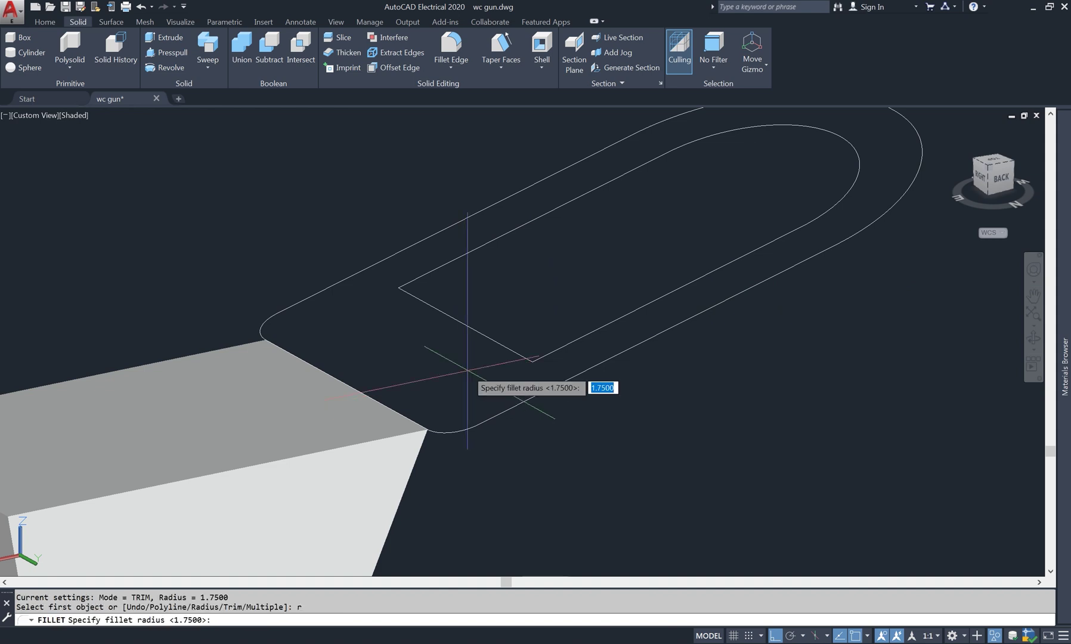
key(Return)
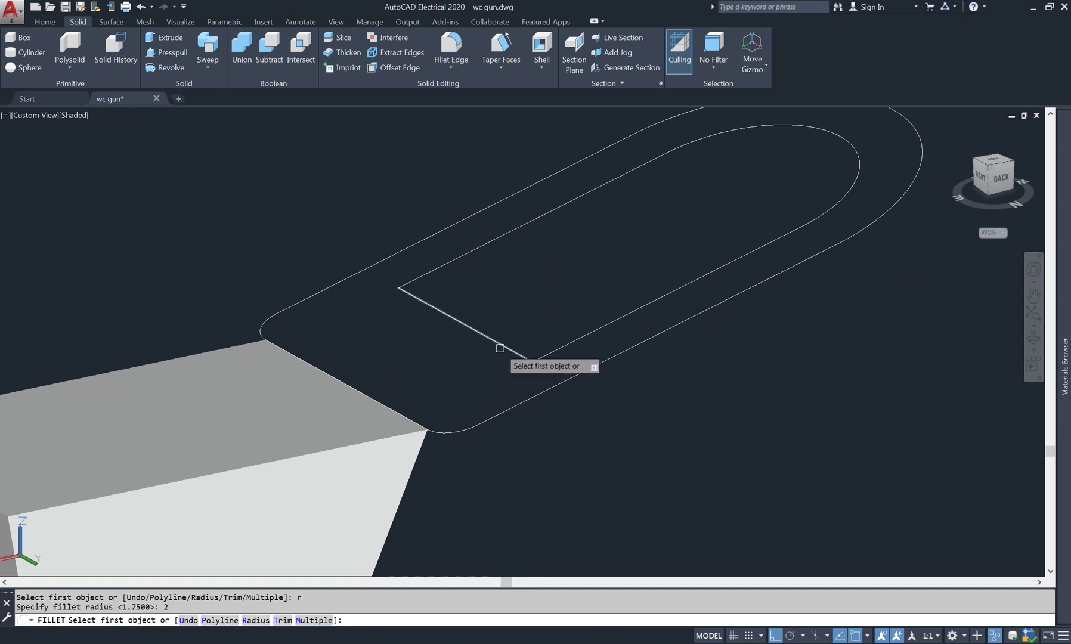
click(501, 348)
click(553, 347)
key(Return)
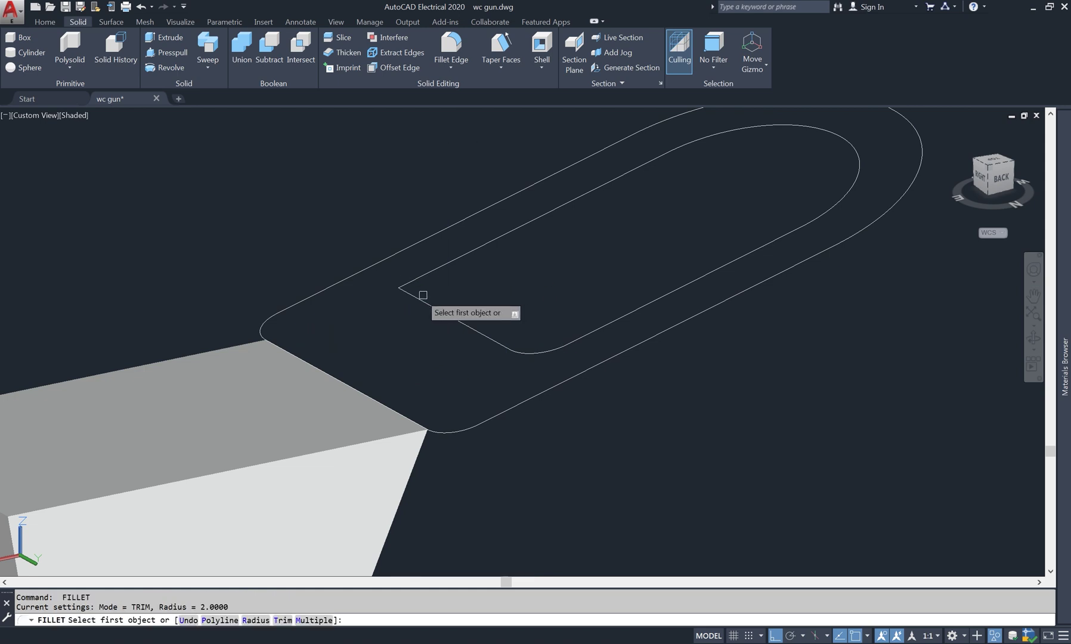
click(420, 297)
click(429, 269)
scroll(596, 334, down, 4)
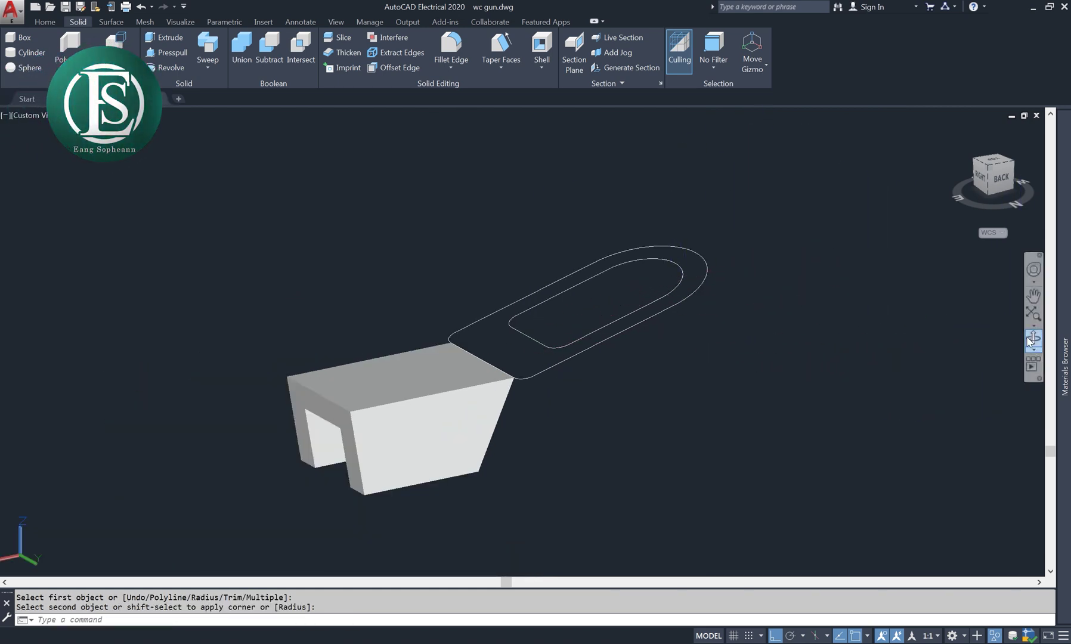
Draw a 3D polyline 3 units straight down from the rounded end of the outer outline.
shift+middle_drag(733, 343, 747, 212)
right_click(746, 212)
click(759, 215)
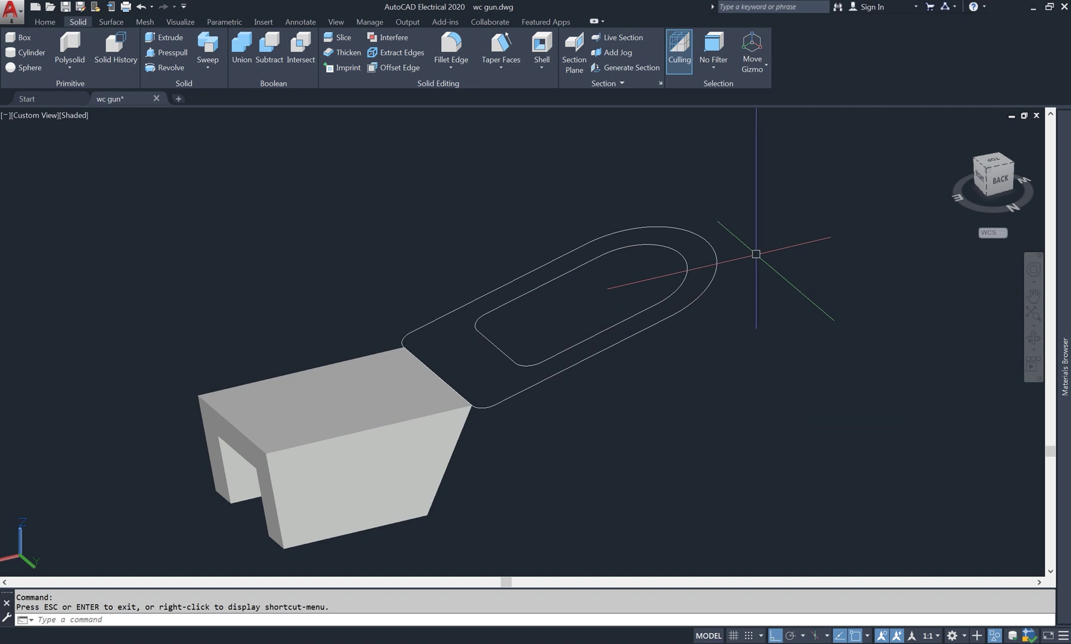
text(3P)
key(Return)
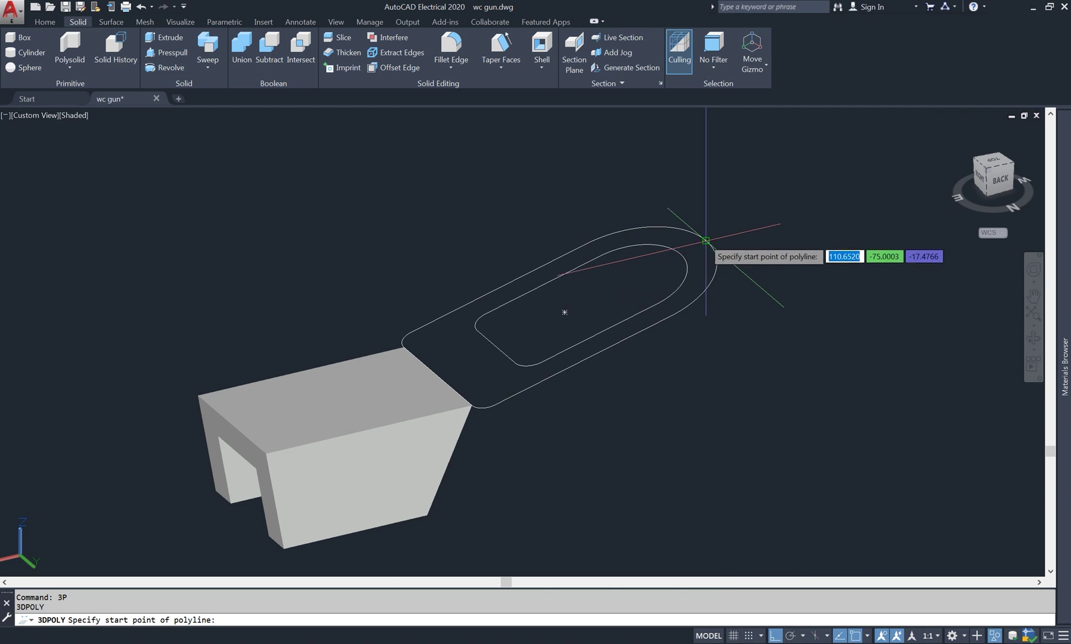
click(705, 240)
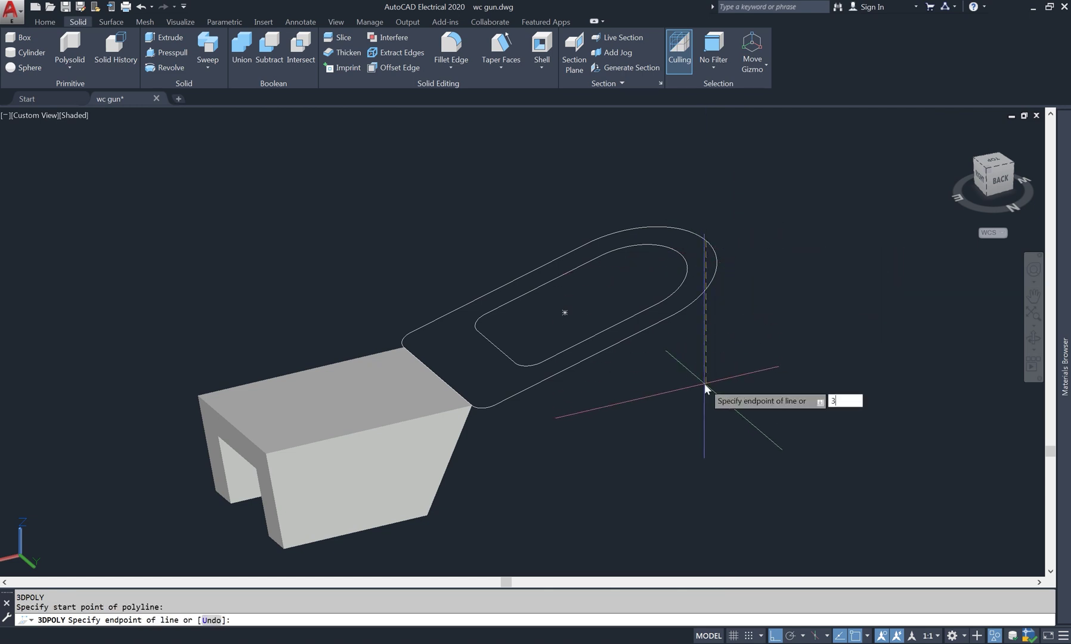
text(3)
key(Return)
key(Return)
Draw another 3D polyline 1 unit straight down from the rounded end of the inner outline.
right_click(776, 220)
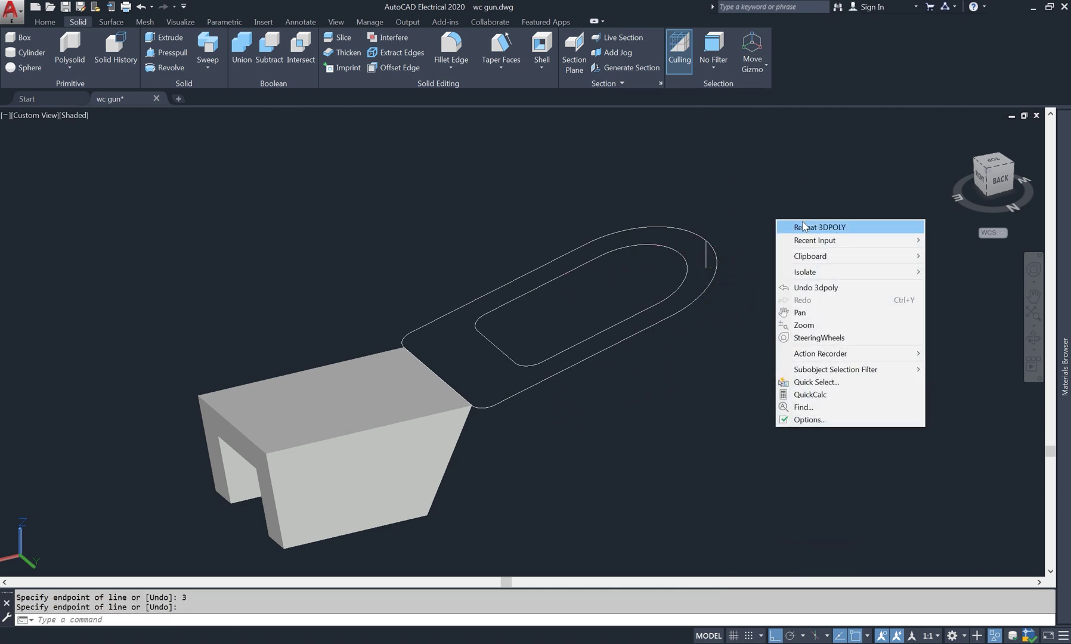
click(803, 226)
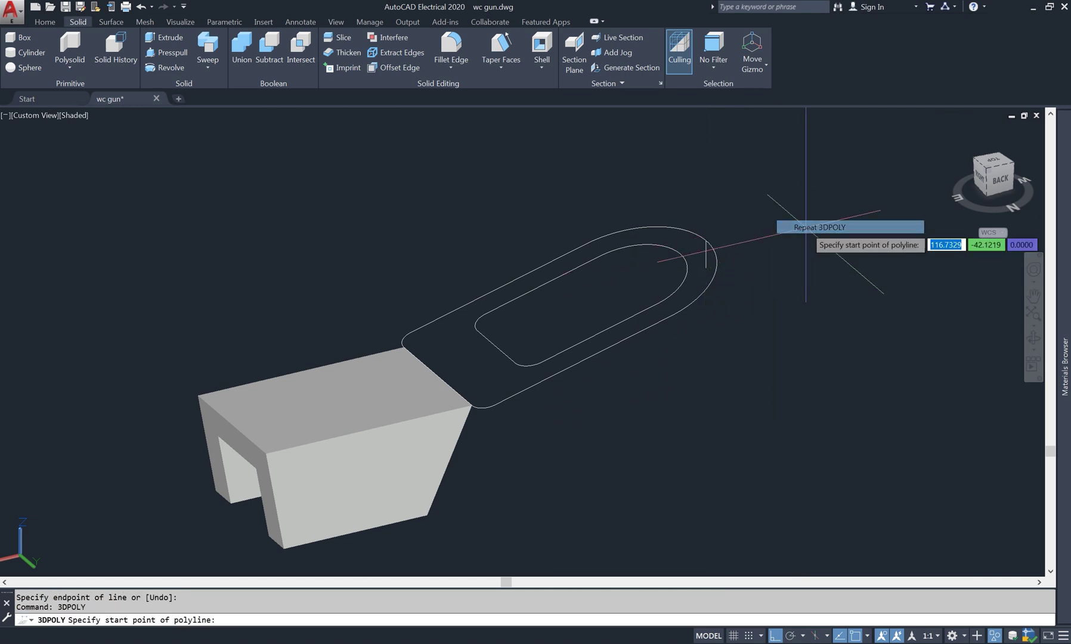
click(679, 253)
text(1)
key(Return)
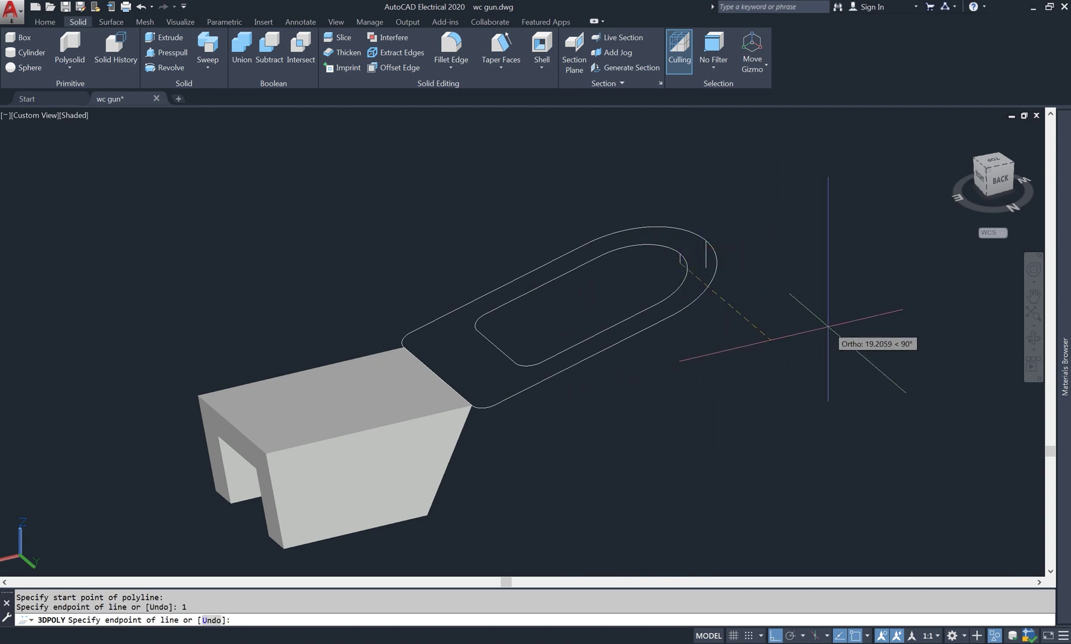
key(Return)
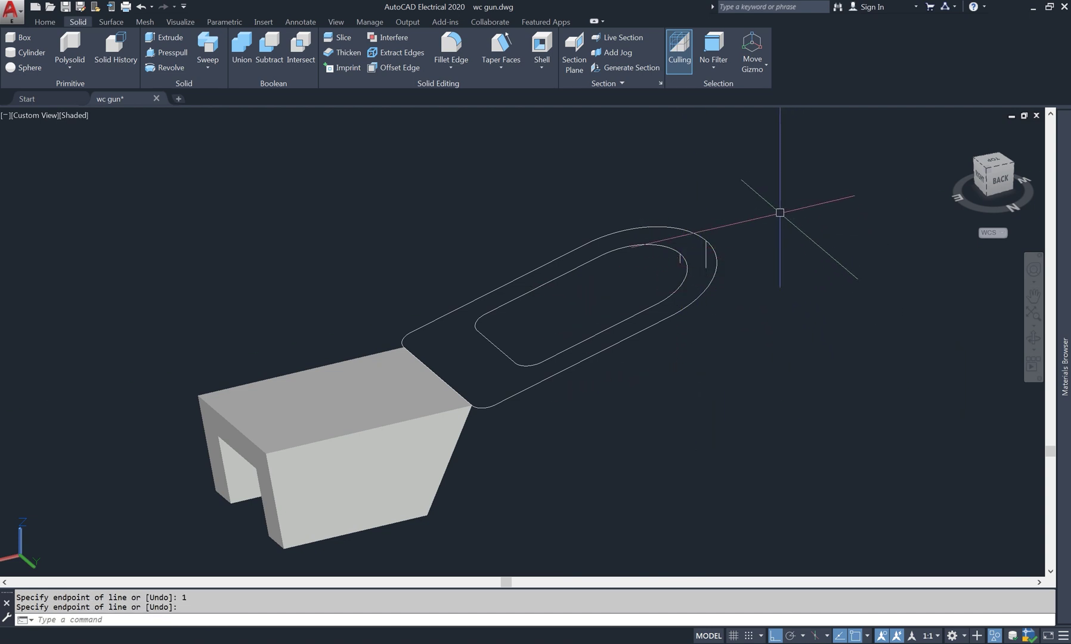
Extrude the outer outline along the 3-unit vertical polyline to form the lever's solid body.
text(e)
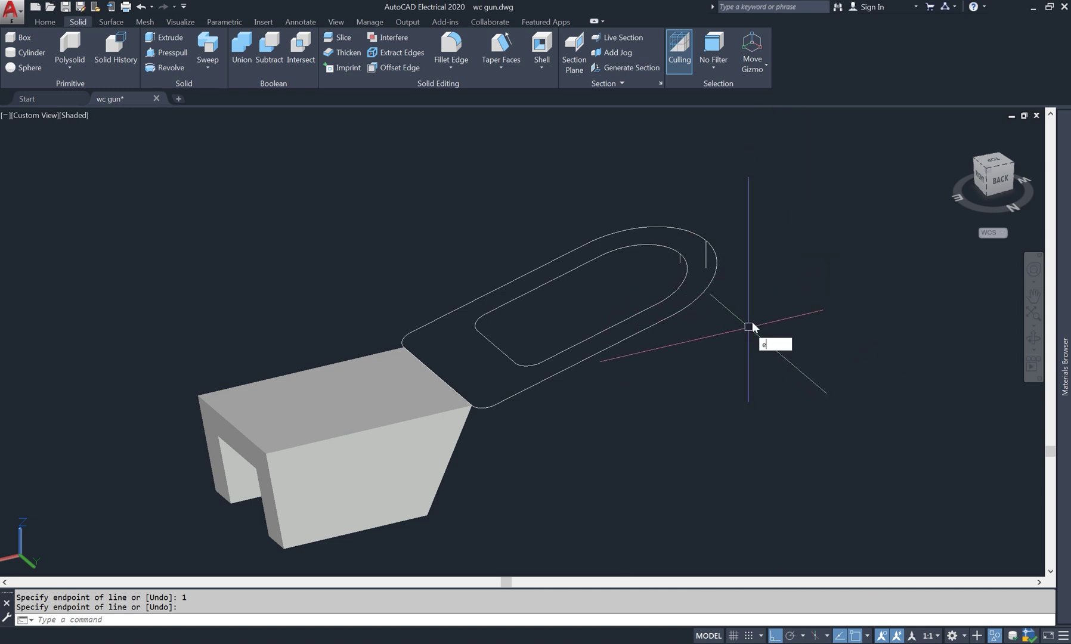
text(xt)
key(Return)
click(706, 287)
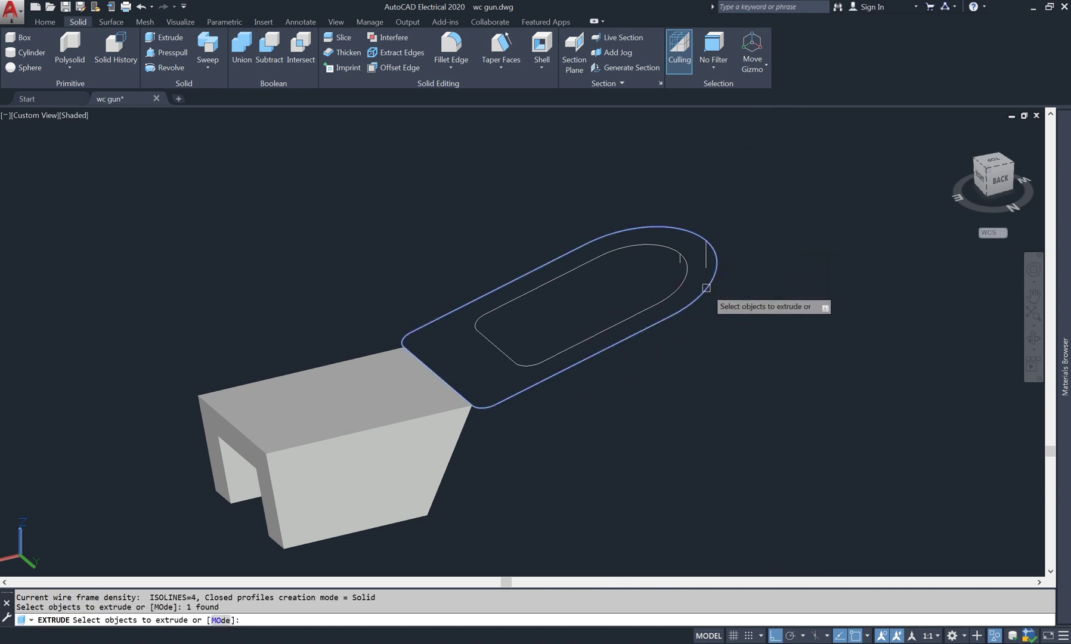
key(Return)
text(p)
key(Return)
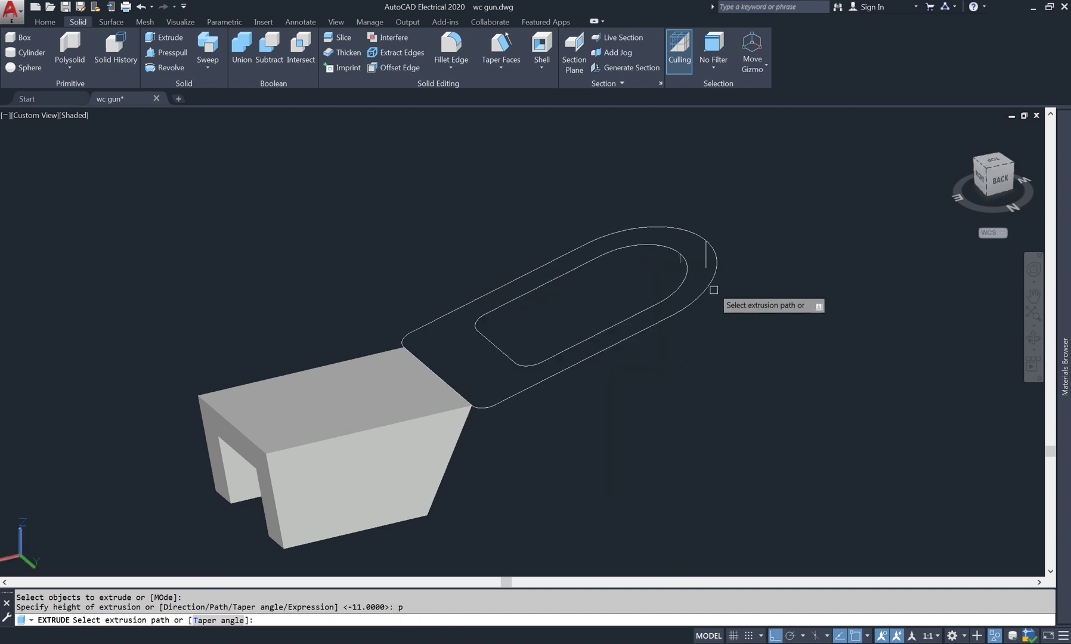
click(707, 247)
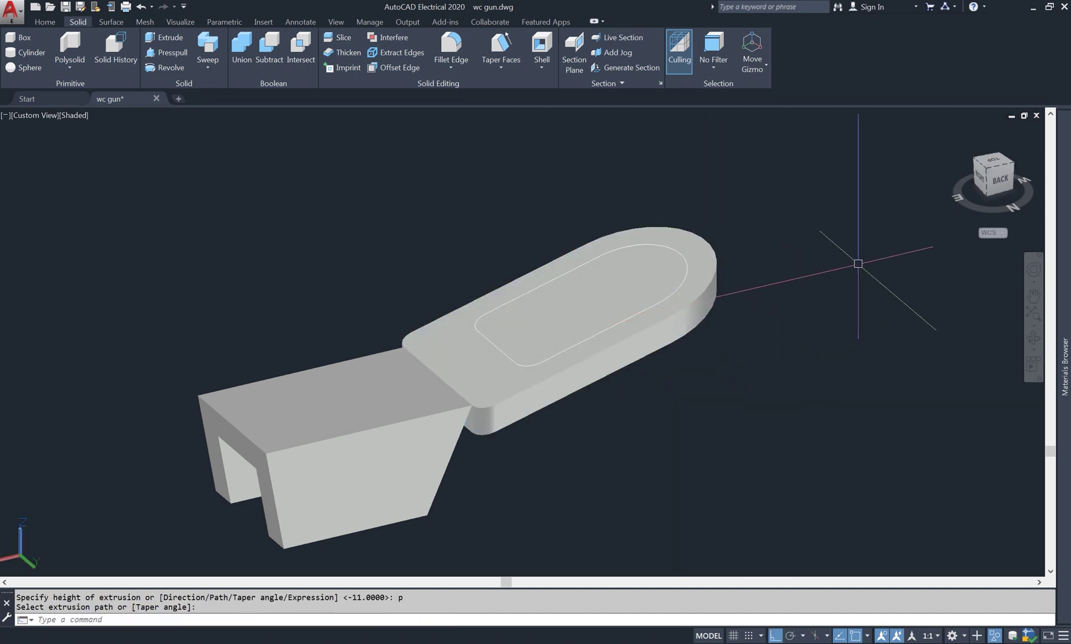
Change the display to 2D Wireframe and extrude the inner outline along the 1-unit vertical polyline.
click(1033, 337)
drag(846, 351, 668, 315)
right_click(769, 205)
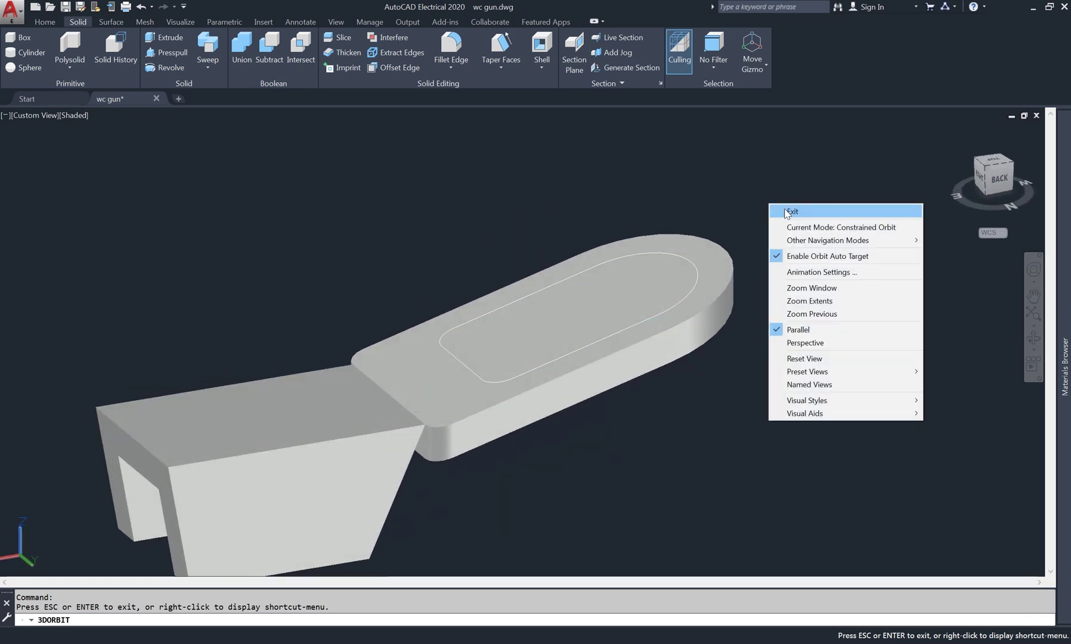
click(782, 210)
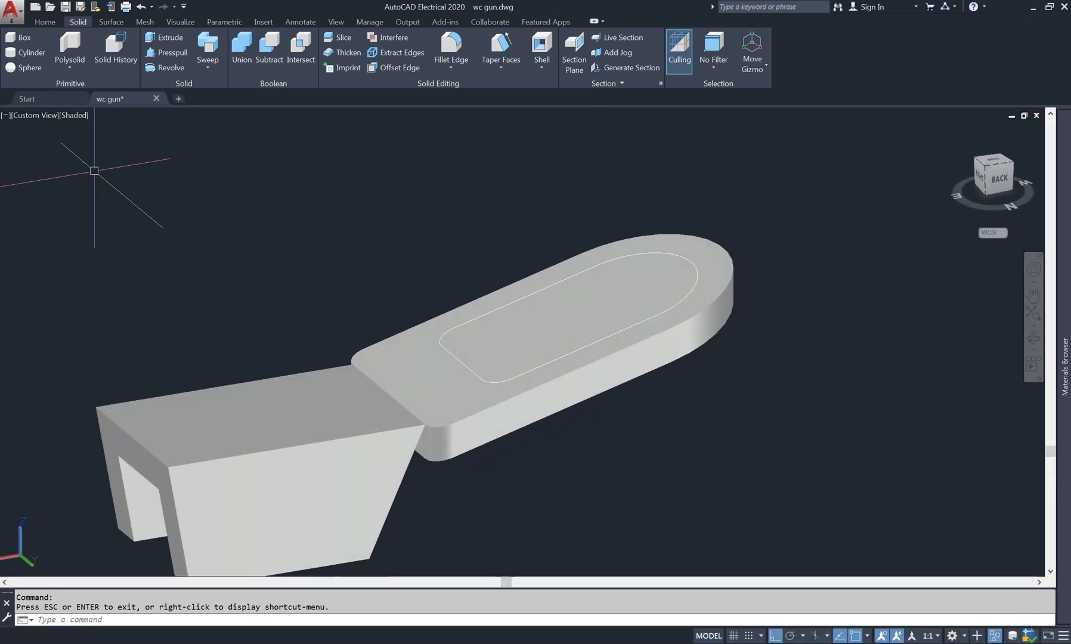
click(79, 115)
click(101, 143)
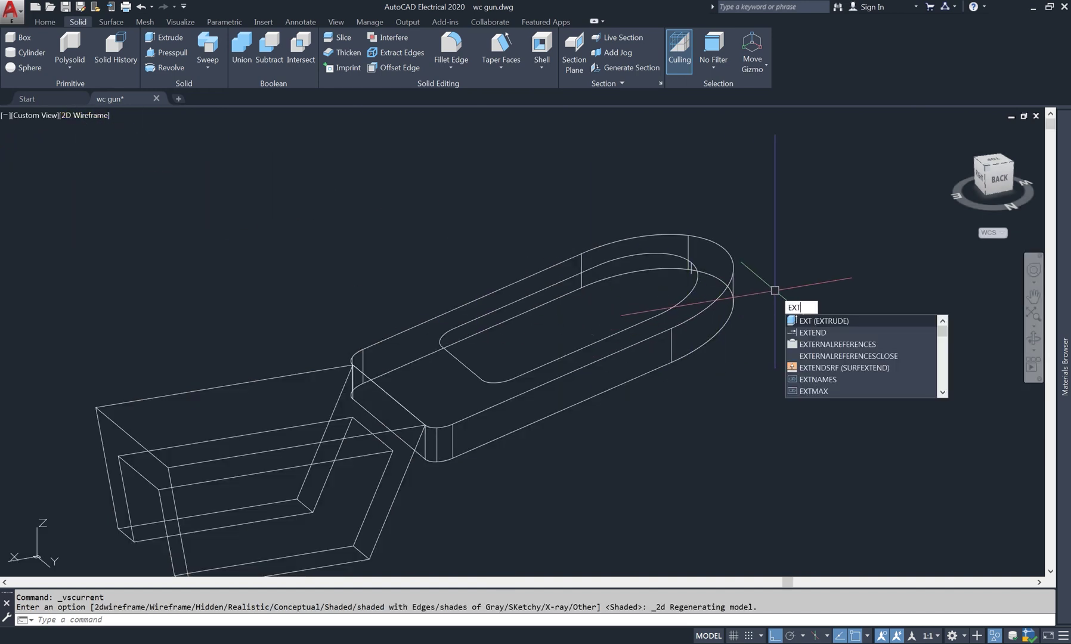
key(Return)
click(686, 296)
key(Return)
scroll(687, 280, up, 3)
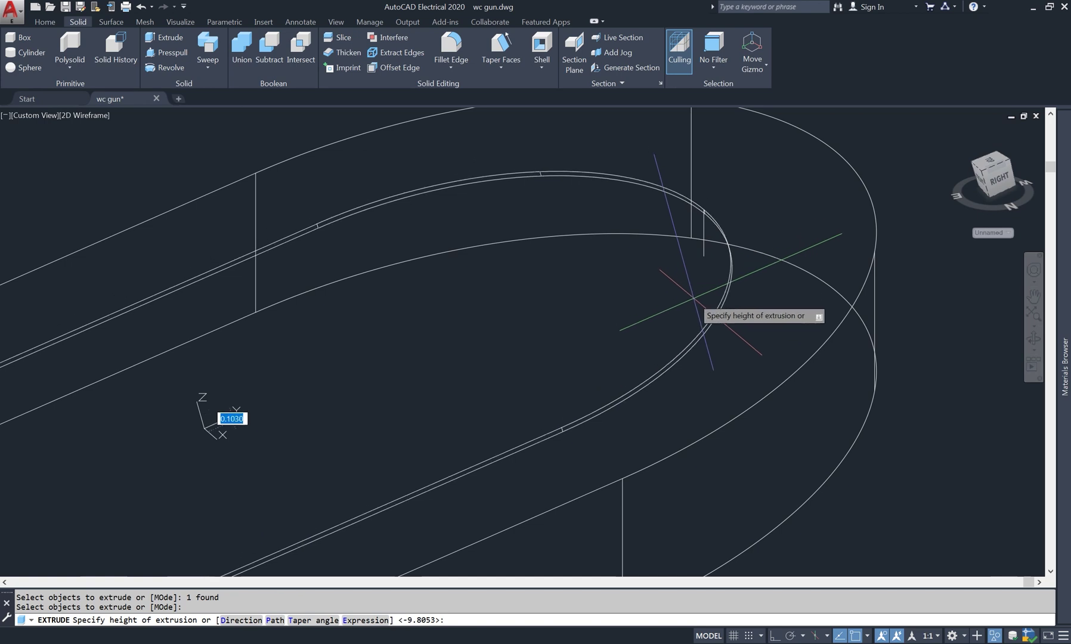
key(Return)
click(702, 229)
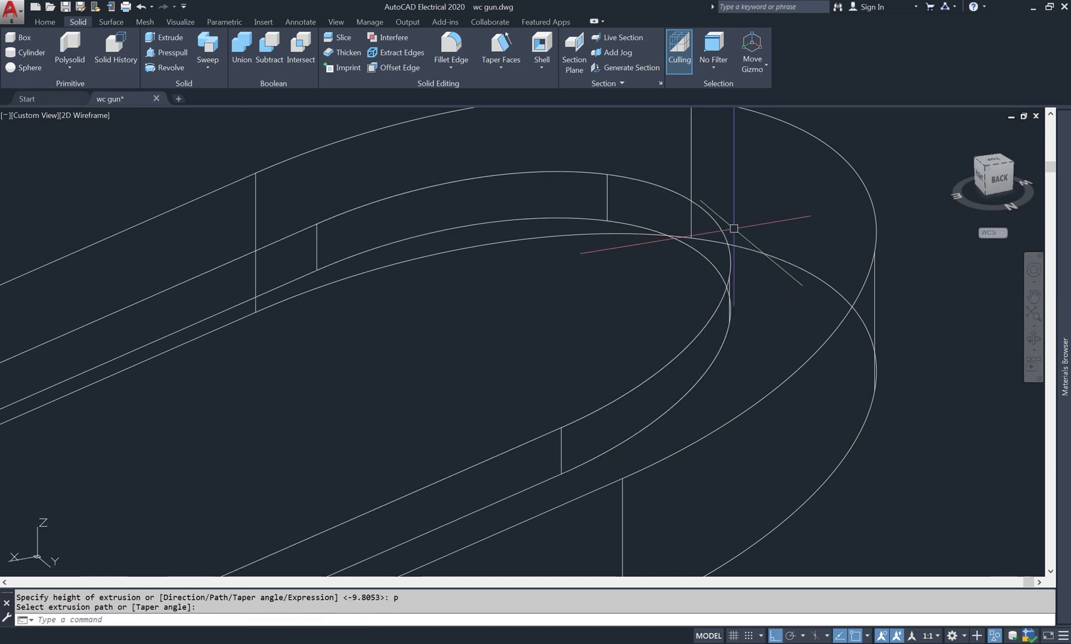
Subtract the inner solid from the lever body to form a recess, and return to the Shaded display.
scroll(730, 241, down, 6)
text(su)
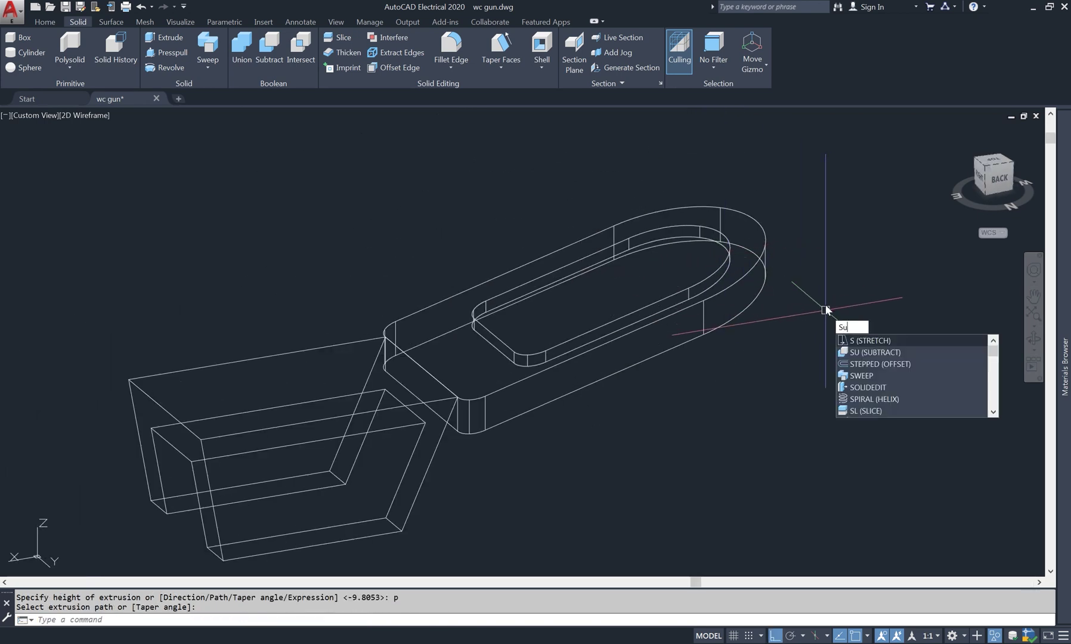
key(Return)
click(744, 271)
key(Return)
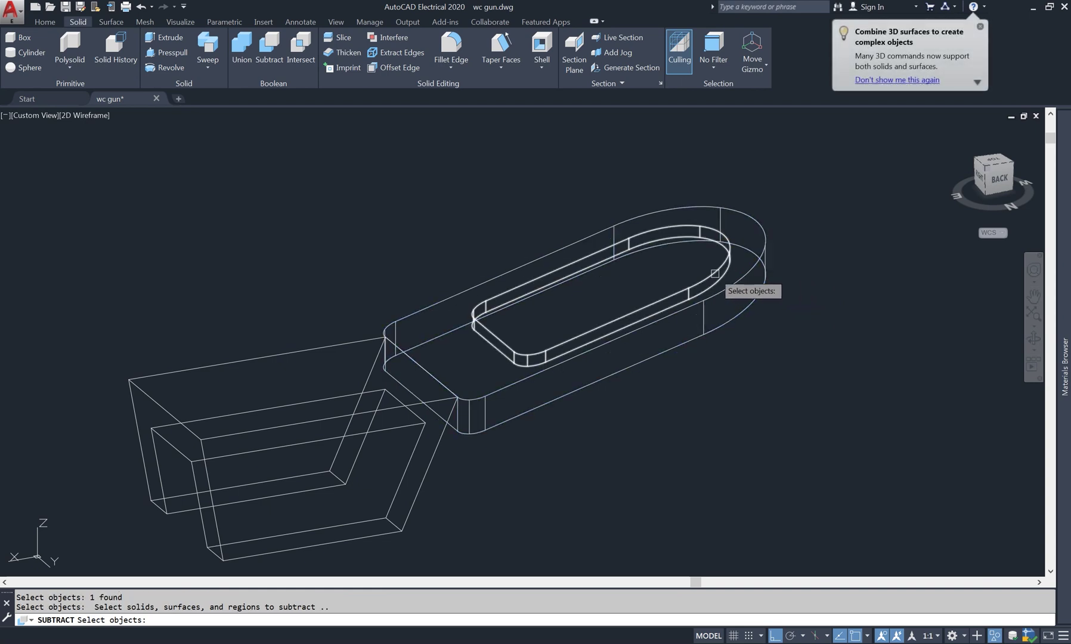
click(714, 274)
key(Return)
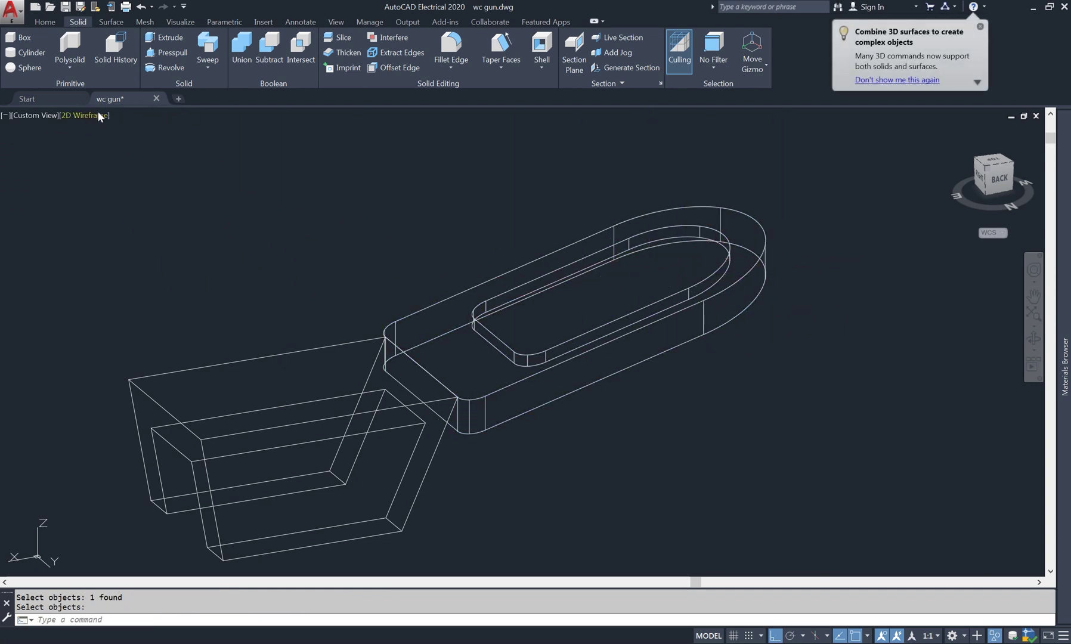
click(101, 116)
click(149, 195)
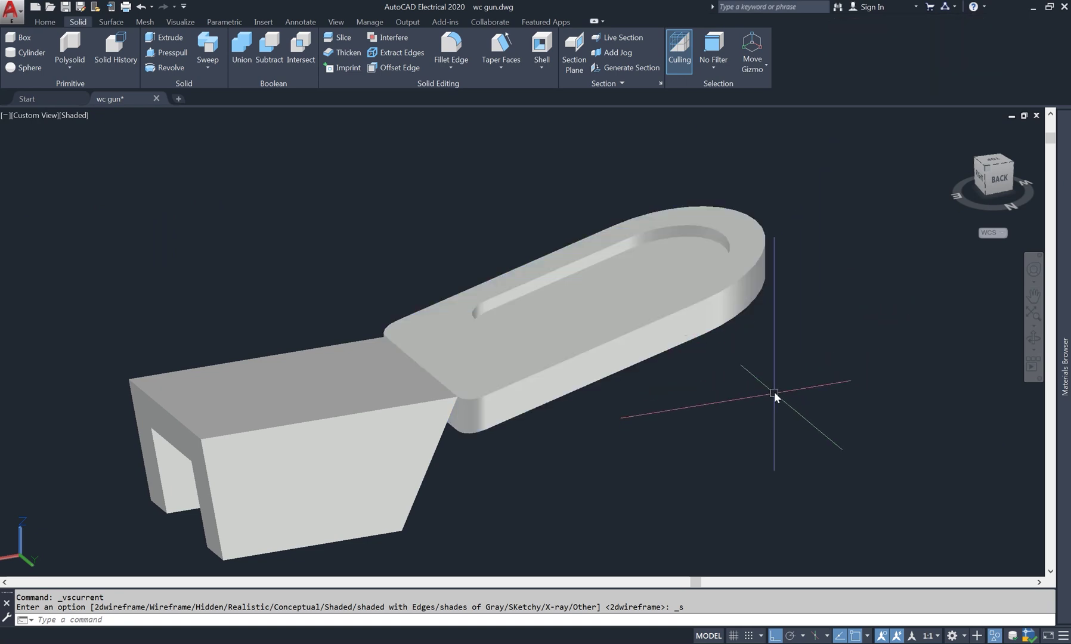
Chamfer the recess's upper rim on the lever's top face with base distance 1 and other distance 0.8.
text(cha)
key(Return)
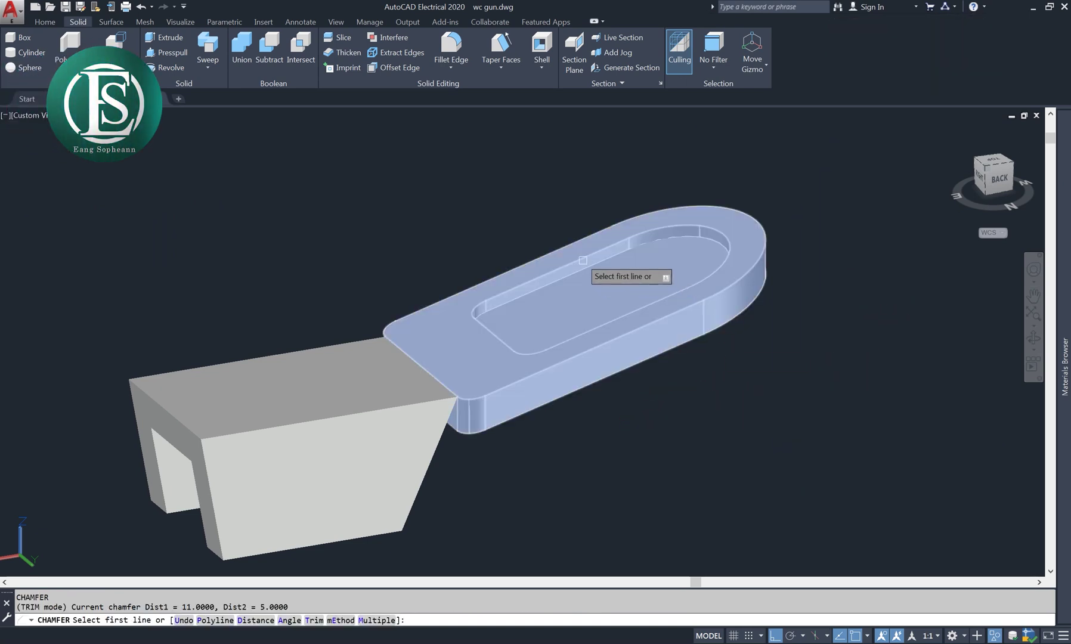
click(582, 260)
key(Return)
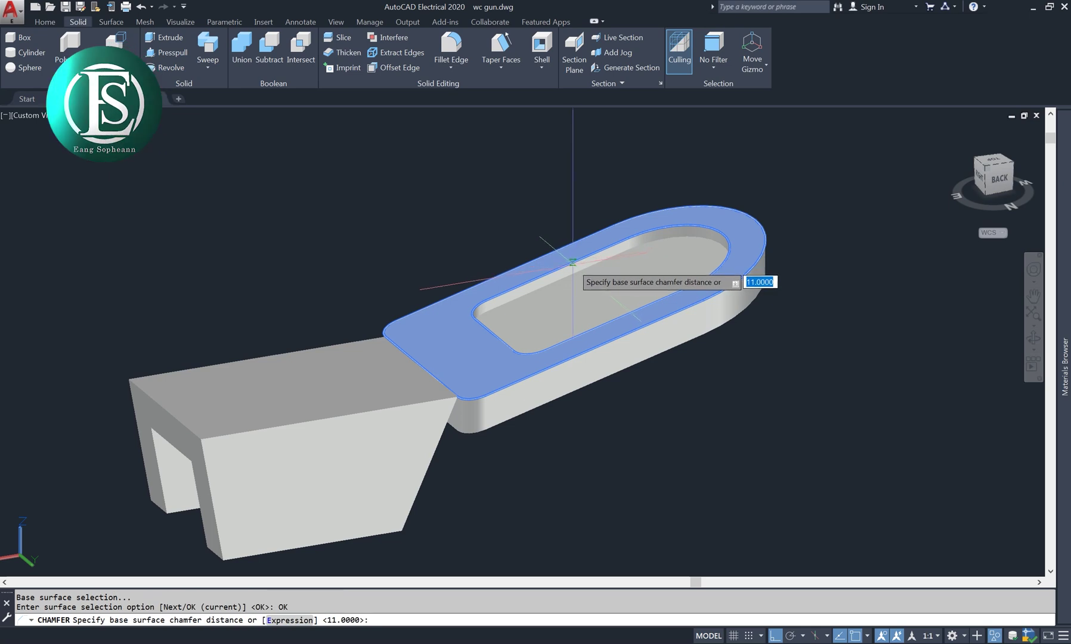
text(1)
key(Return)
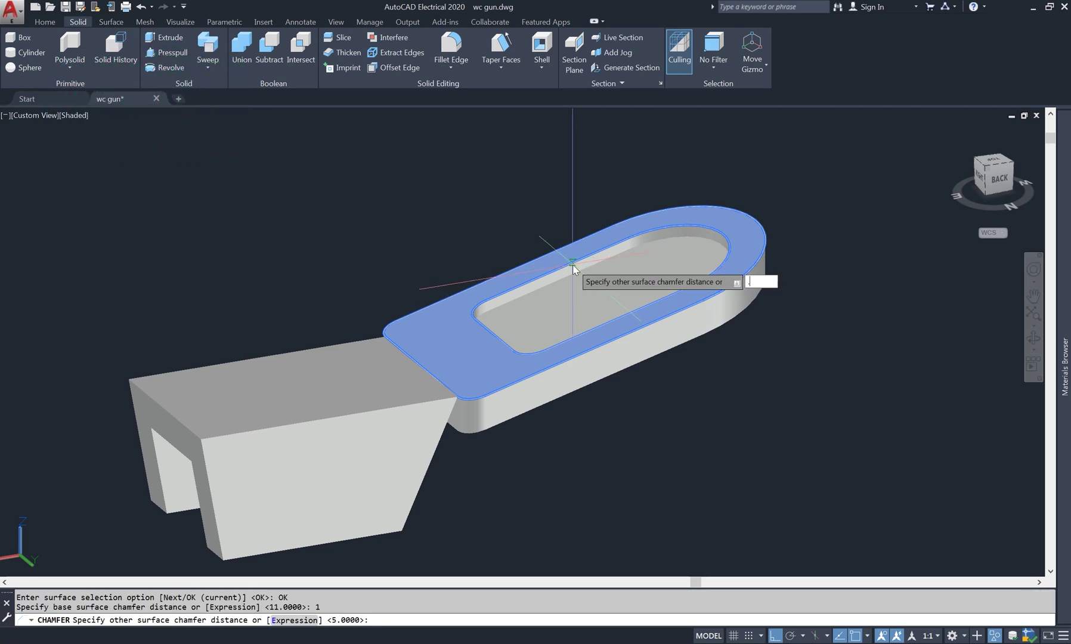
text(.8)
key(Return)
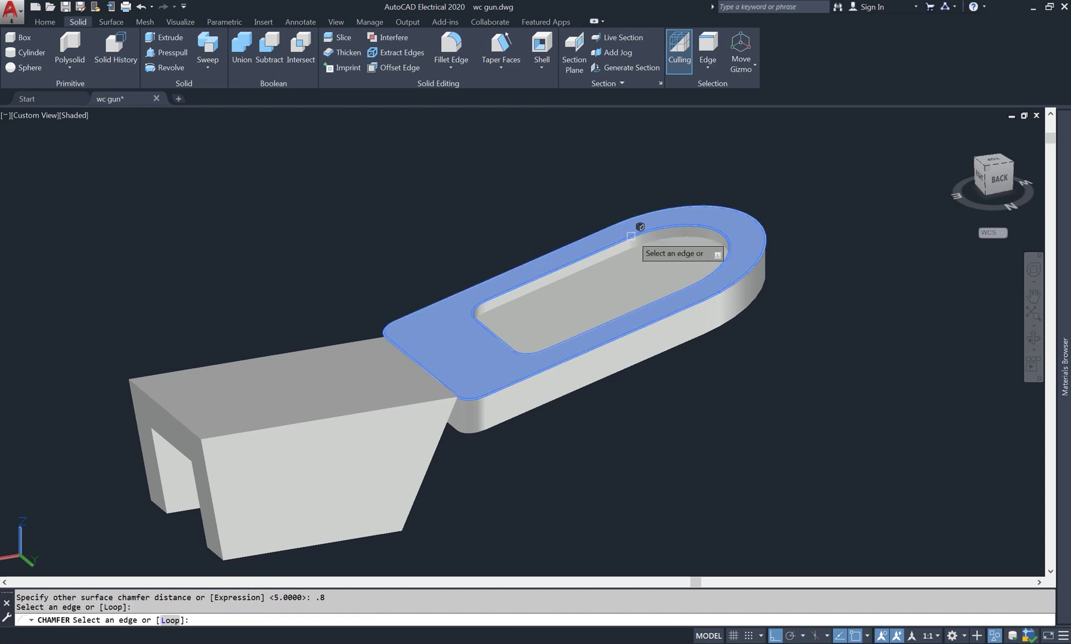
click(670, 228)
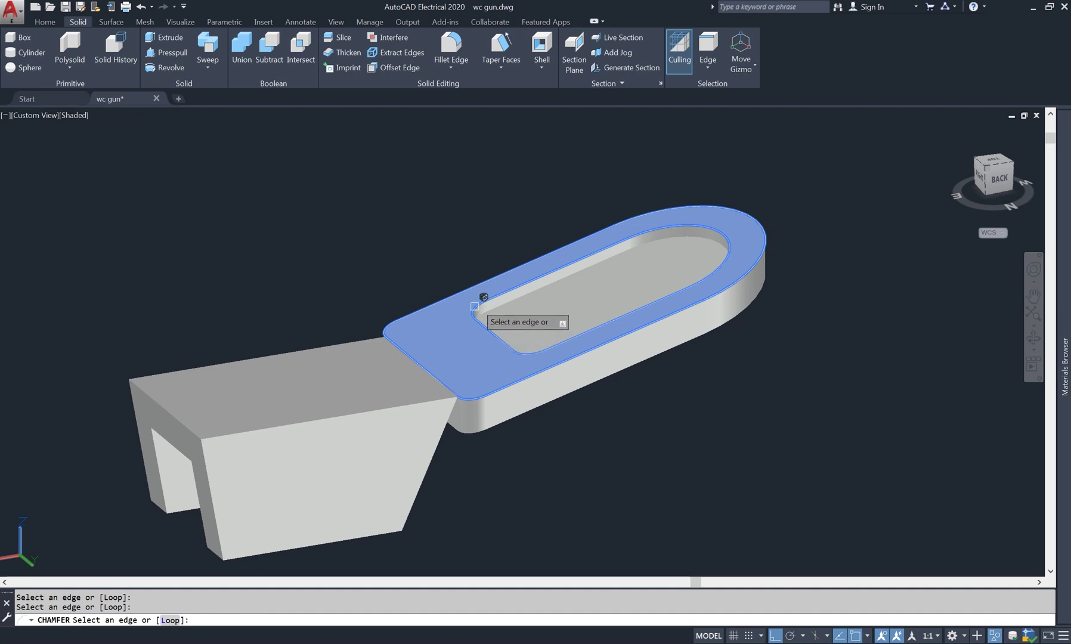
key(Return)
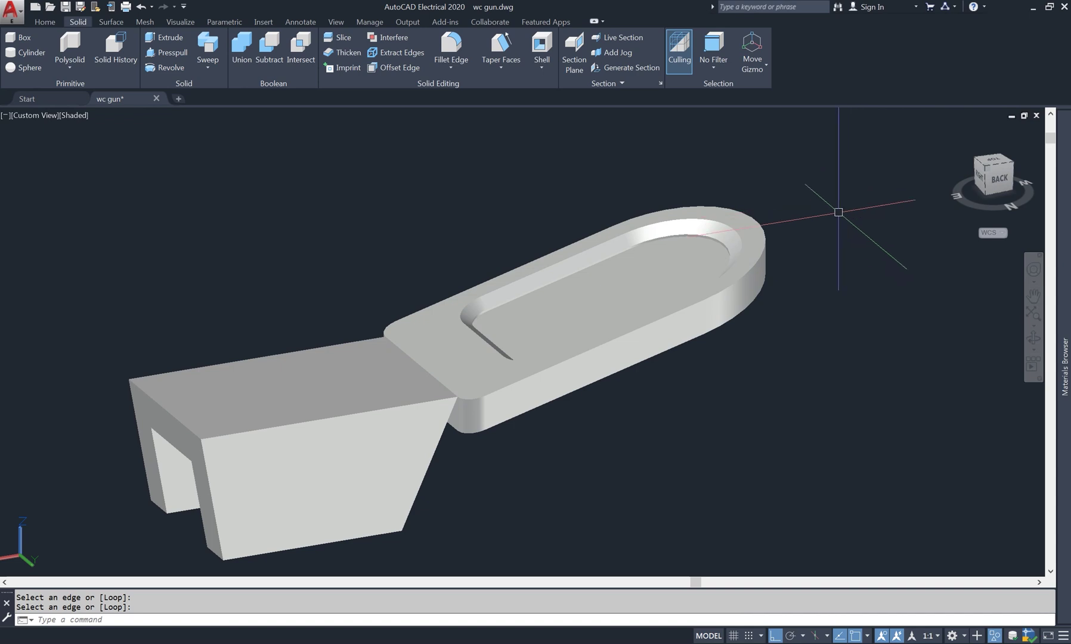
In 2D Wireframe display, move the lever about 1.5 units toward the block so its lower end edge meets the sloped face.
shift+middle_drag(840, 343, 724, 312)
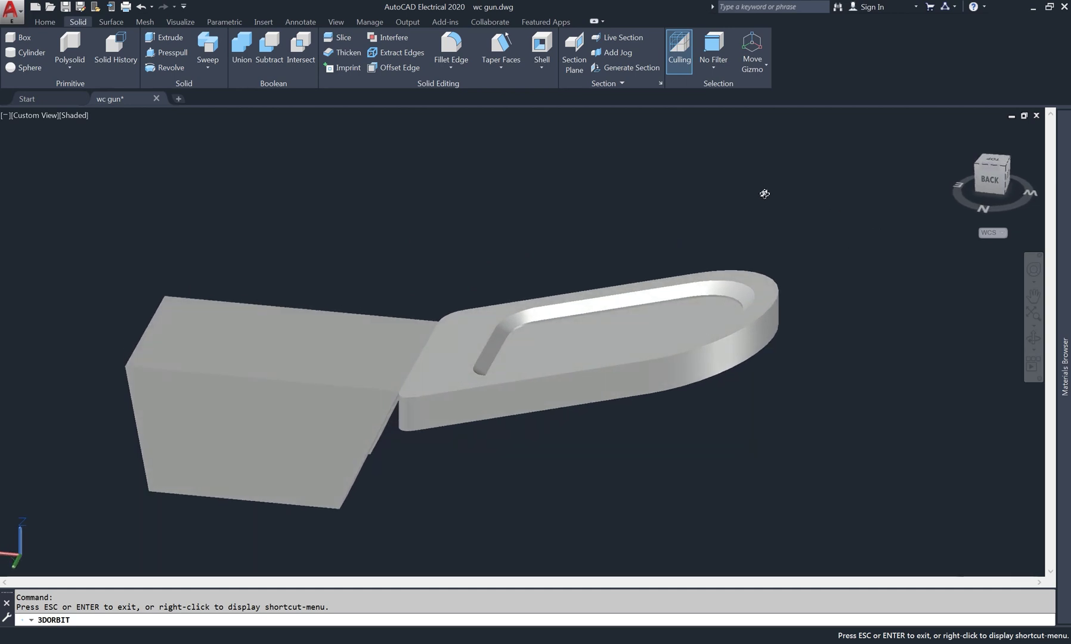
right_click(765, 194)
click(789, 193)
click(46, 22)
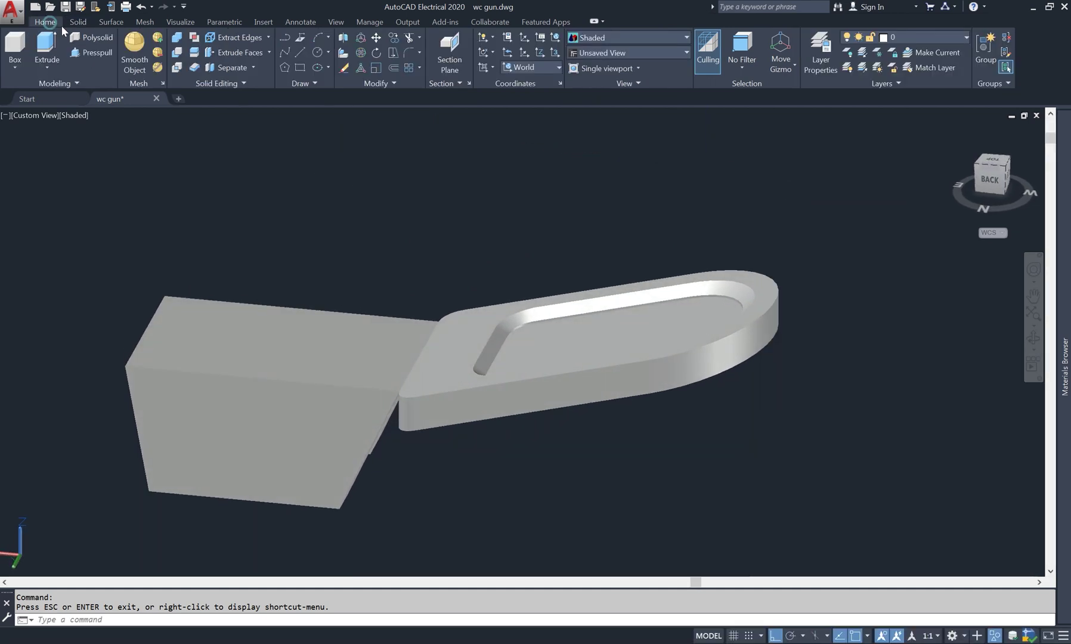
click(977, 171)
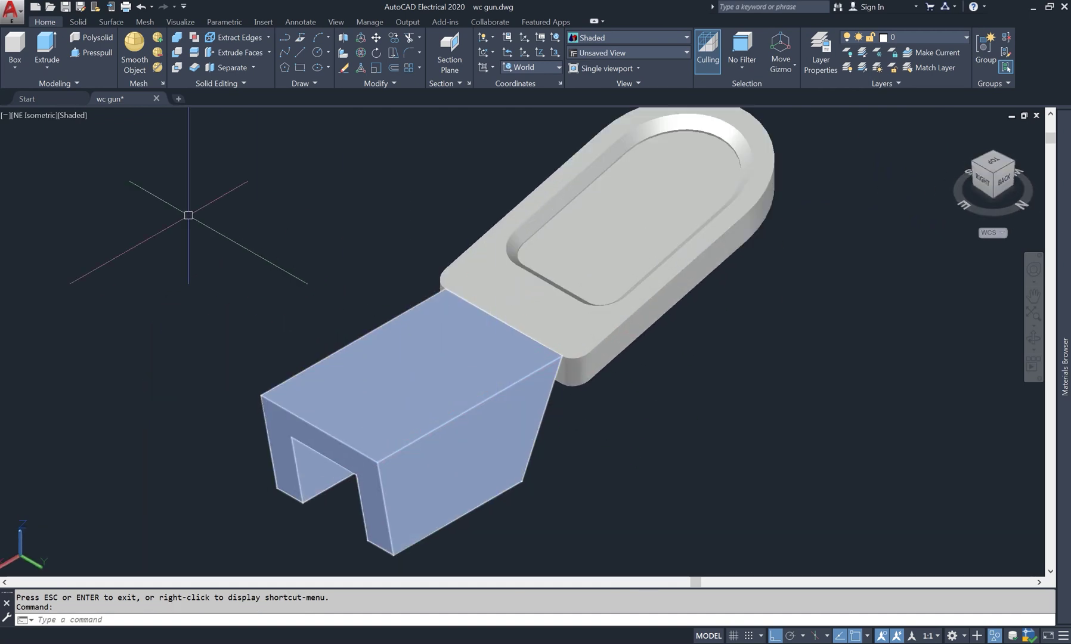
click(80, 115)
click(103, 139)
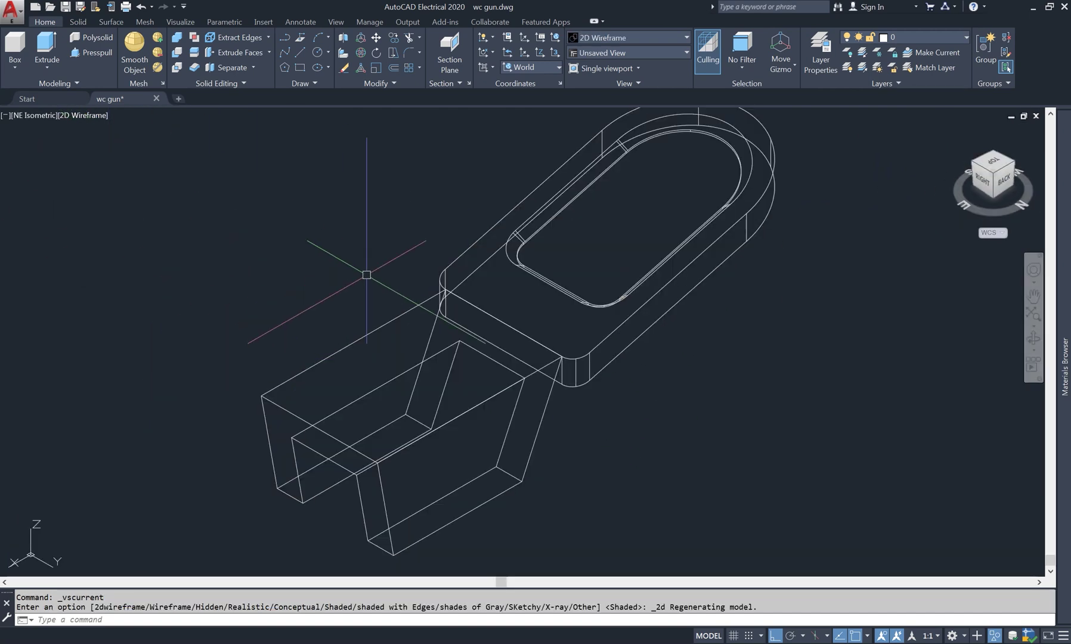
scroll(459, 345, up, 2)
text(M)
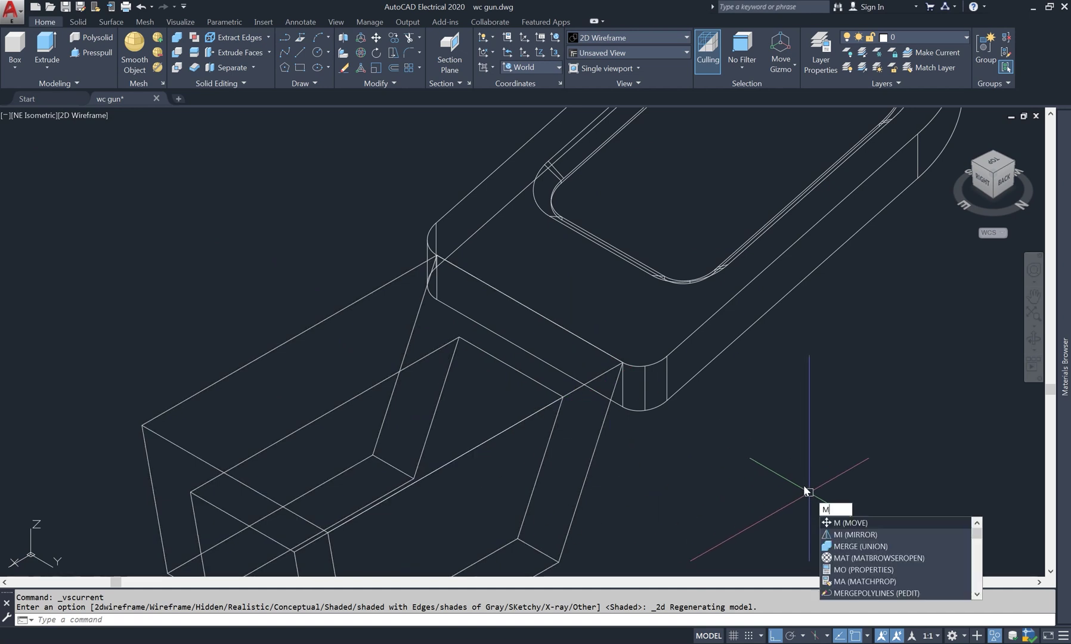
key(Return)
click(678, 390)
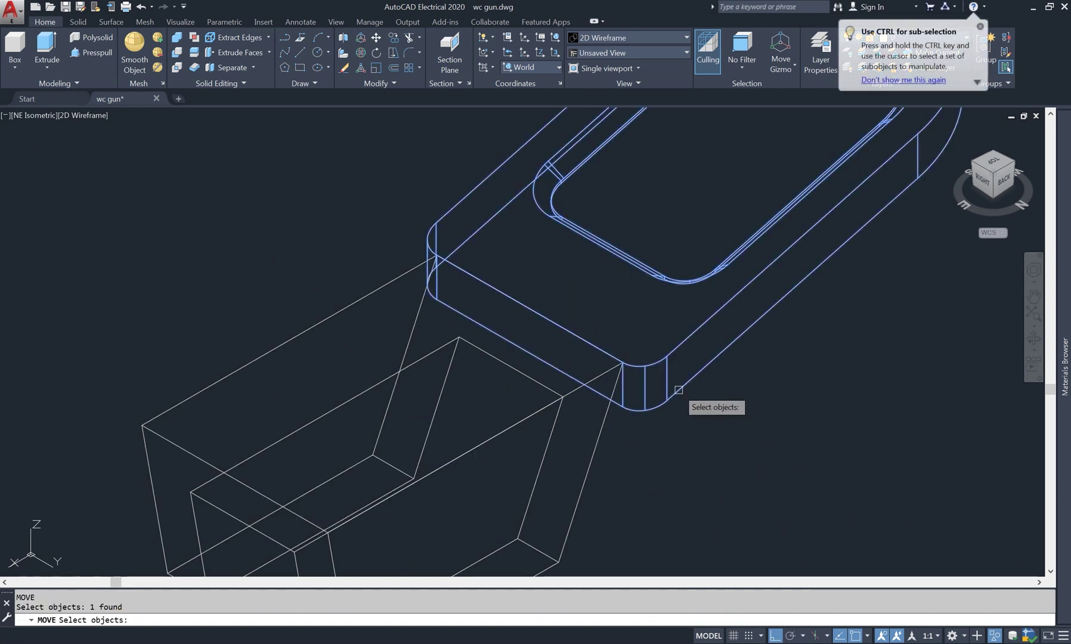
key(Return)
click(519, 355)
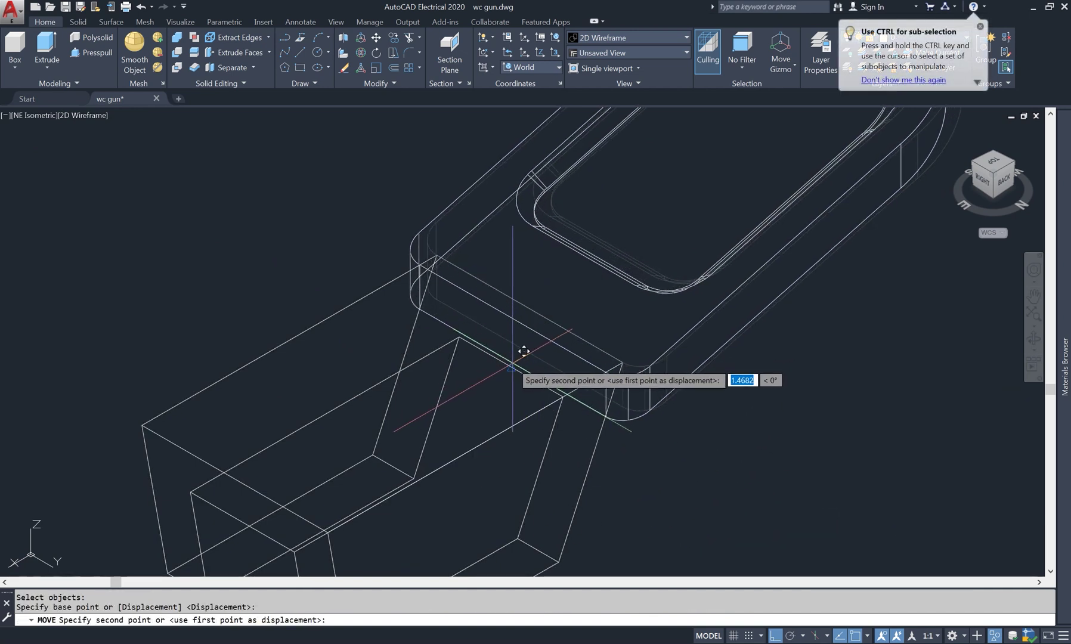
click(523, 352)
scroll(694, 315, down, 3)
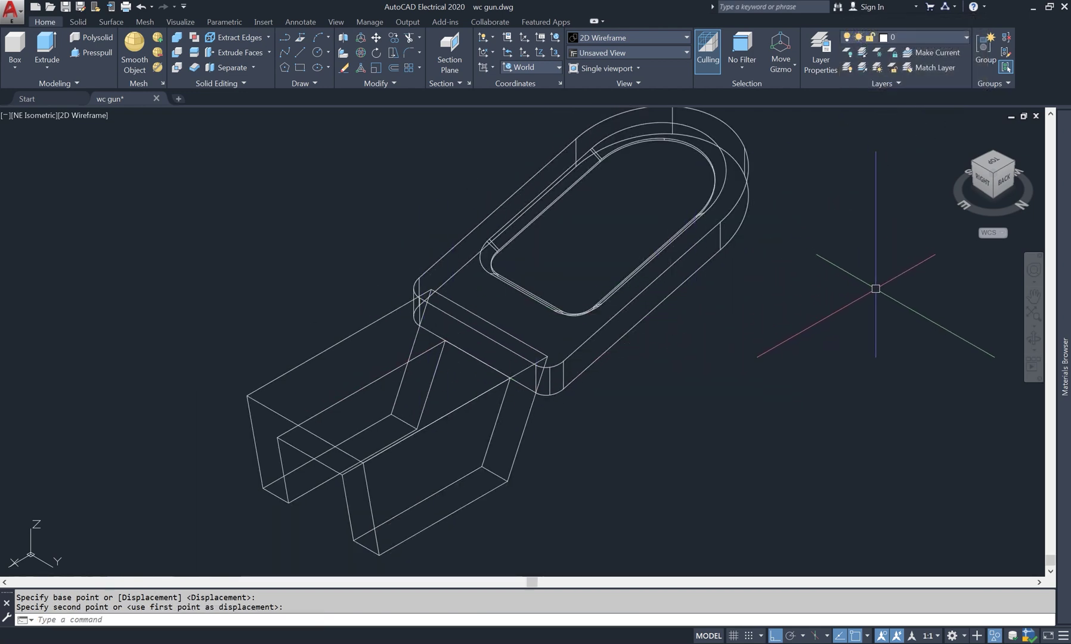
Move the lever another 2 units into the block and return to the Shaded display.
click(637, 305)
key(Return)
click(735, 369)
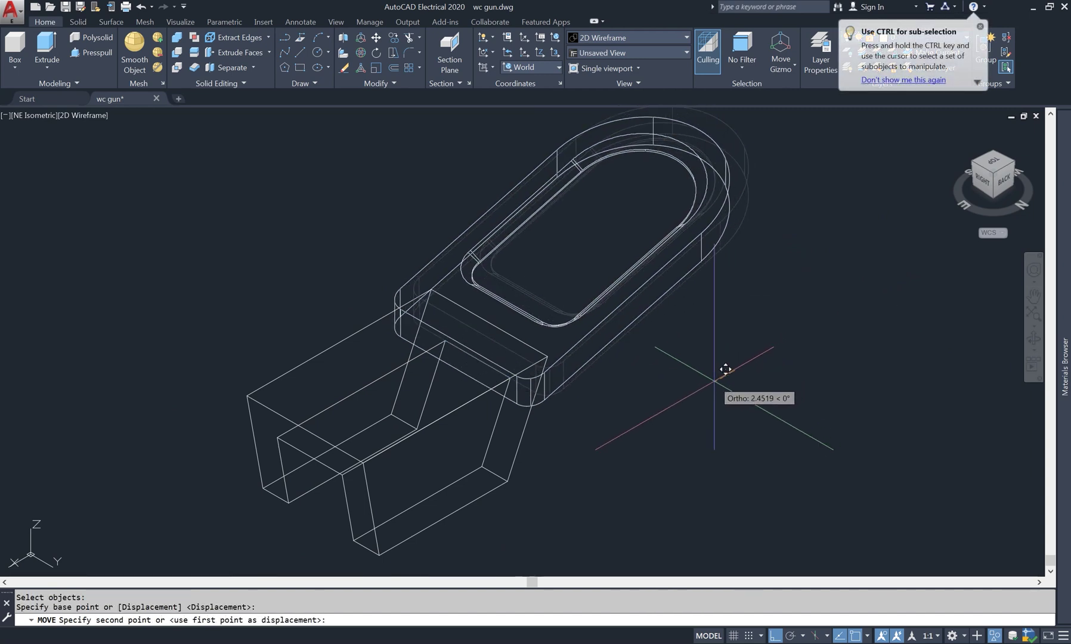
text(2)
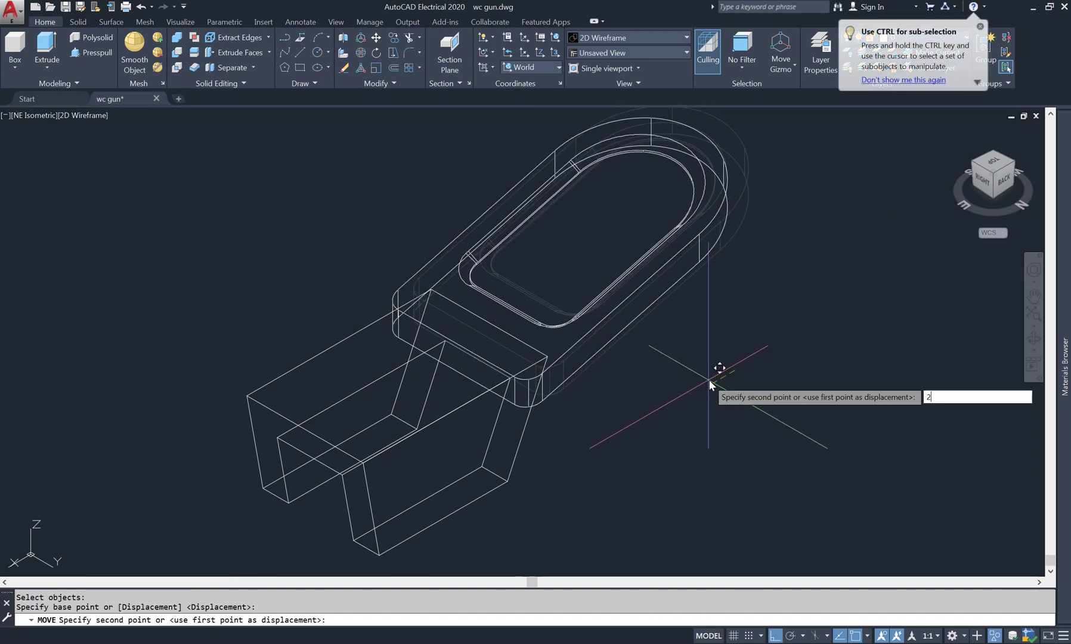
key(Return)
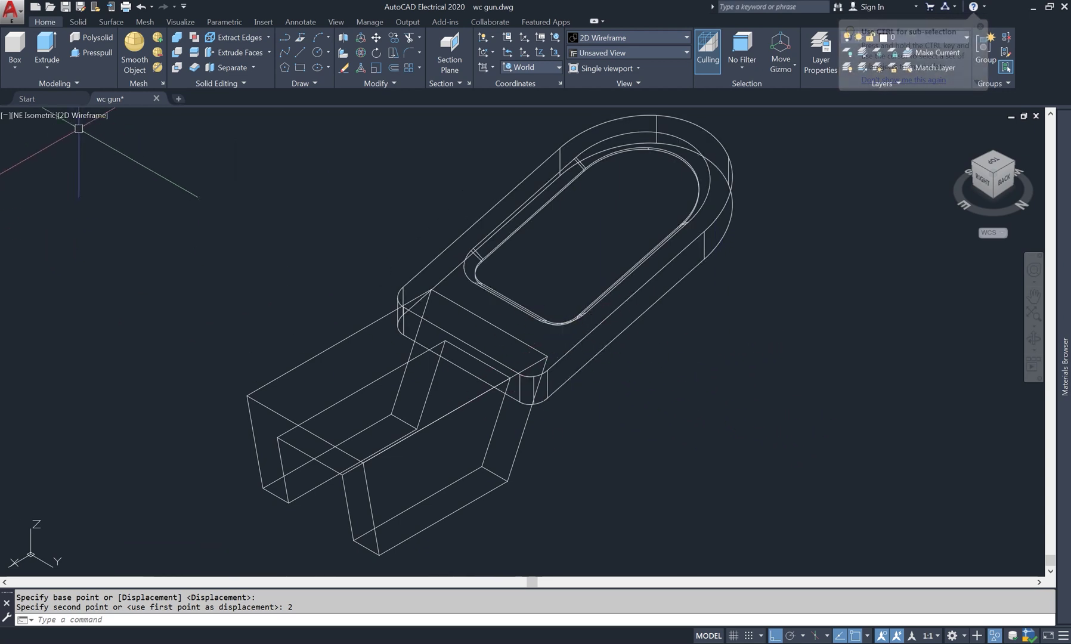
click(87, 116)
click(113, 195)
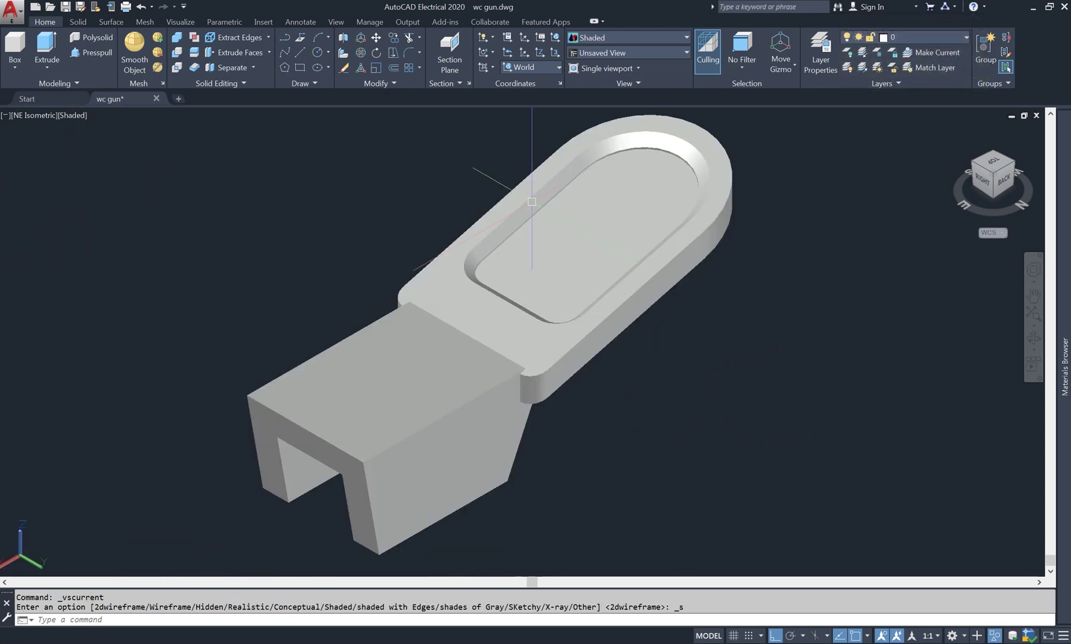
From below, try to chamfer the inner top edge of the block's sloped end face with base distance 0.5 and other distance 2.
click(1036, 339)
drag(793, 381, 619, 168)
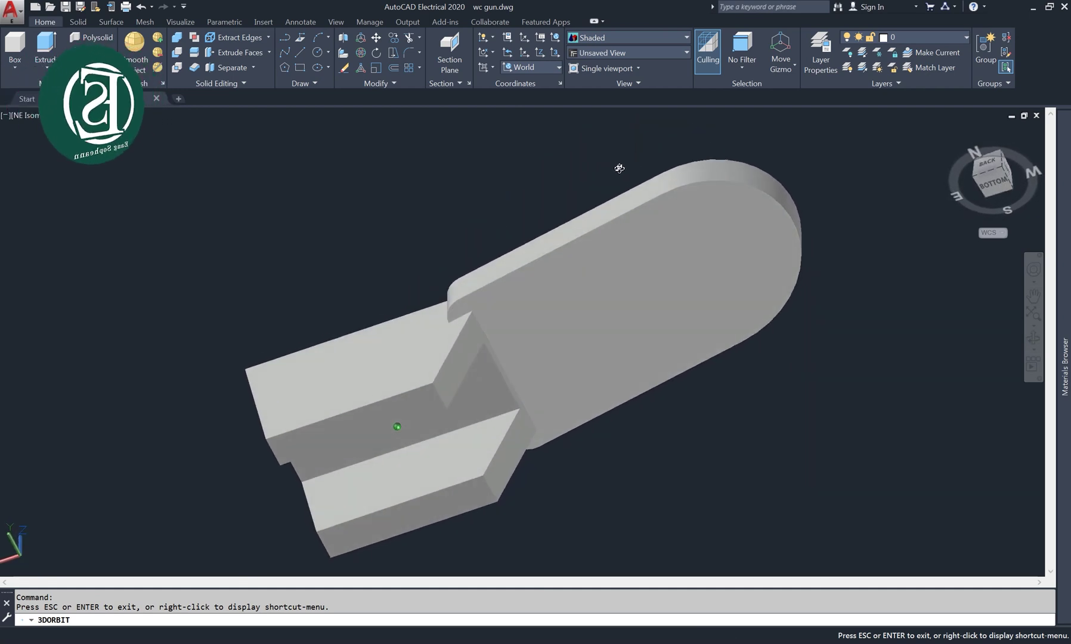
scroll(580, 371, up, 1)
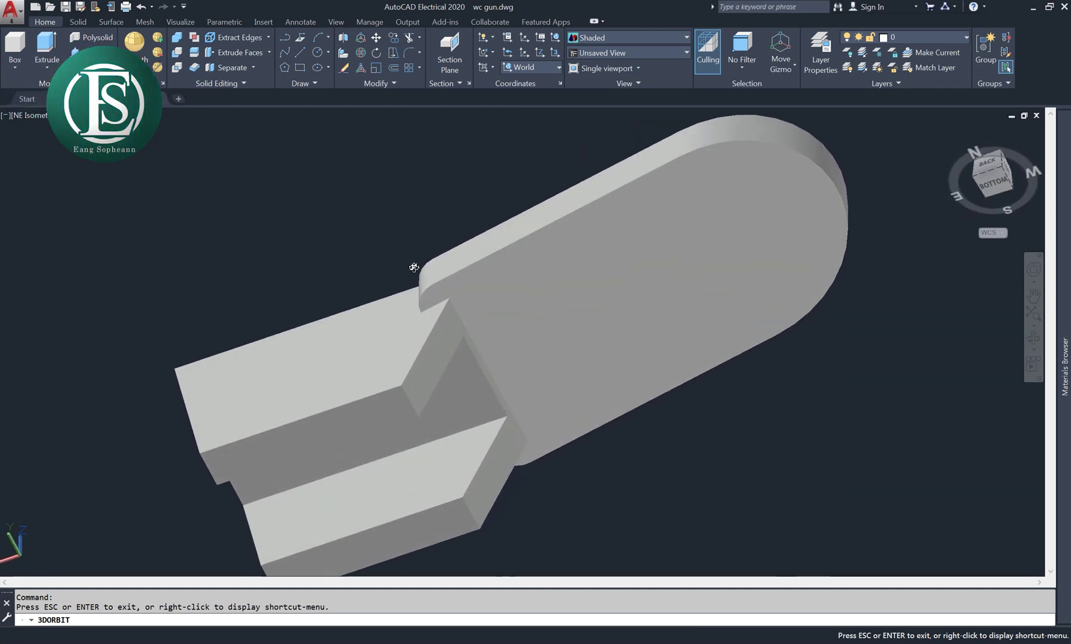
mouse_move(413, 267)
mouse_down()
mouse_move(444, 346)
mouse_move(435, 299)
mouse_move(417, 294)
mouse_up()
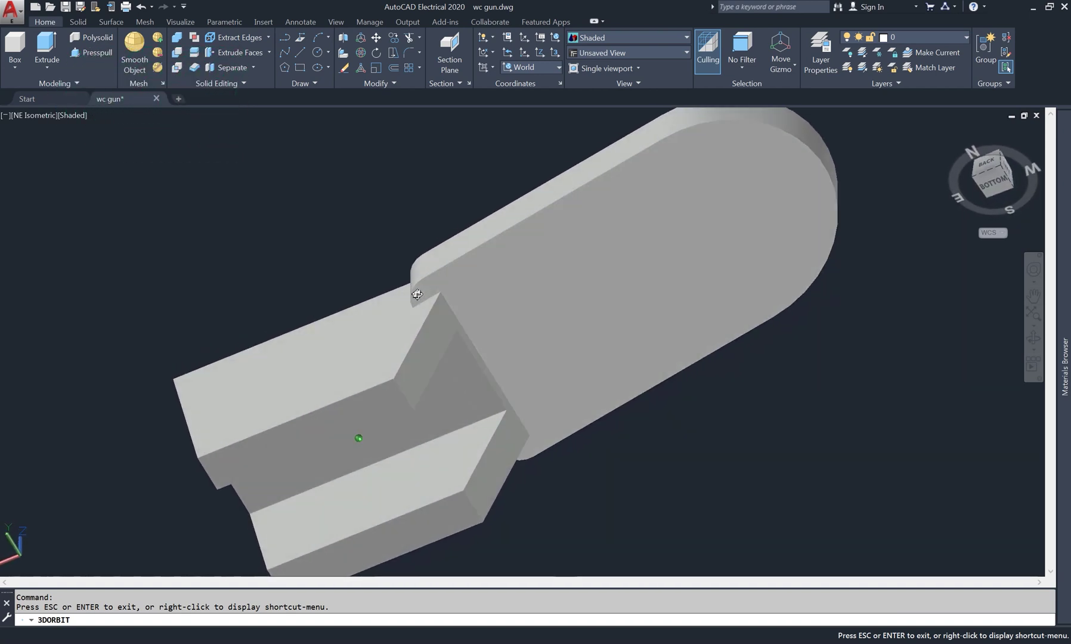
right_click(327, 216)
click(352, 223)
text(c)
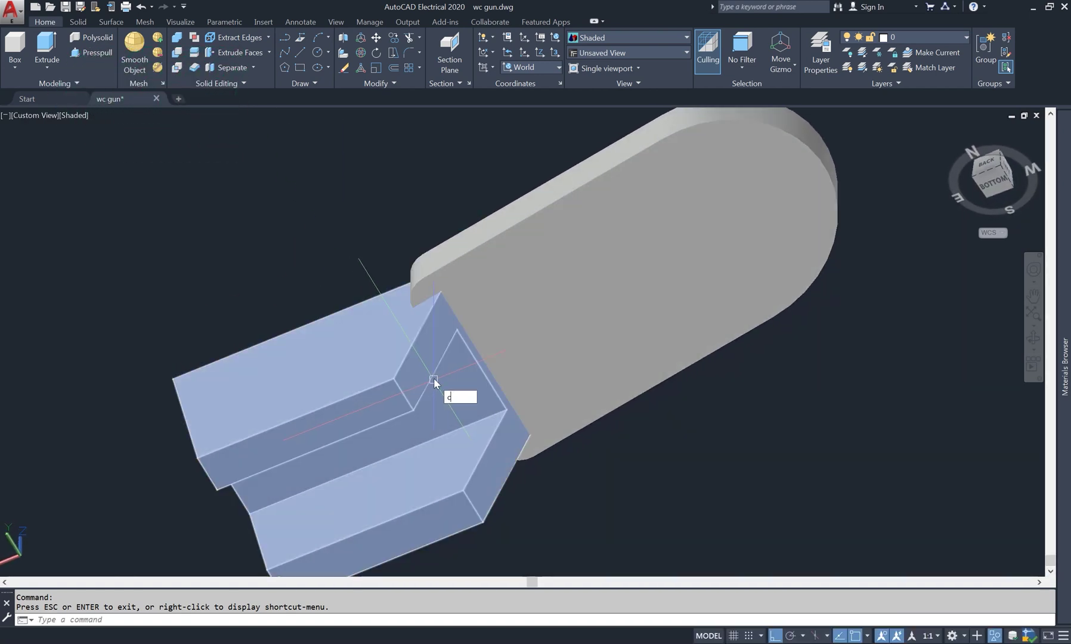
text(ha)
key(Return)
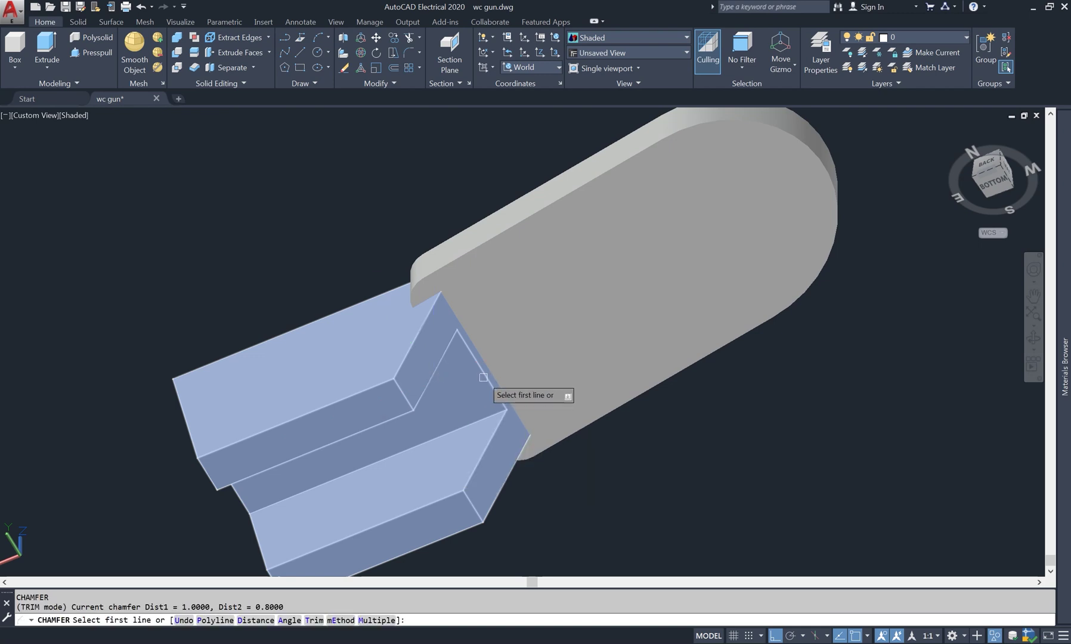
click(483, 377)
click(517, 424)
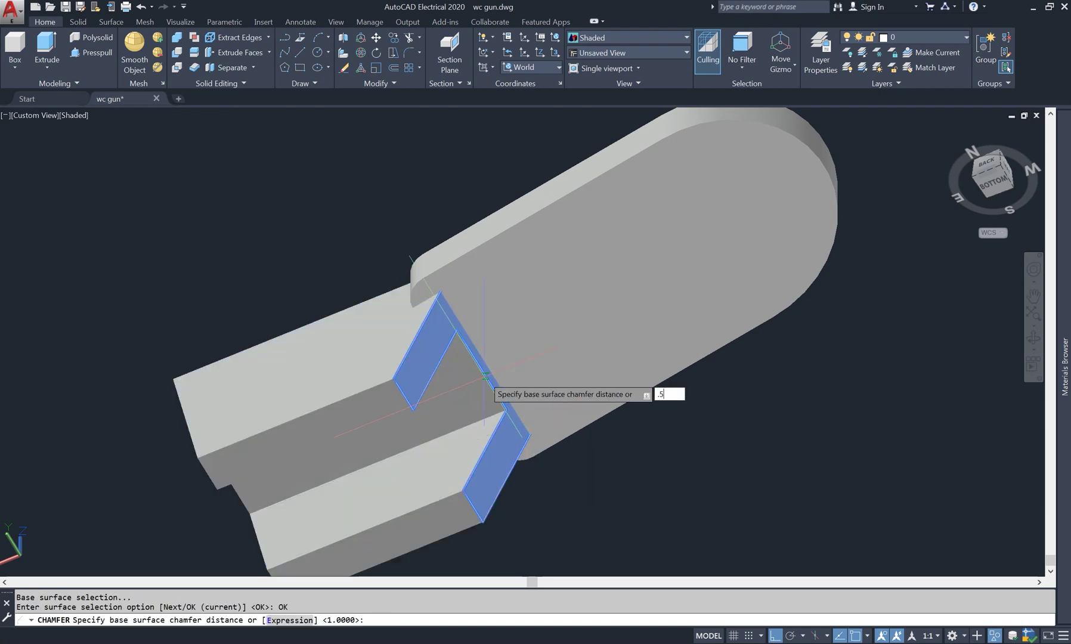
key(Return)
text(2)
key(Return)
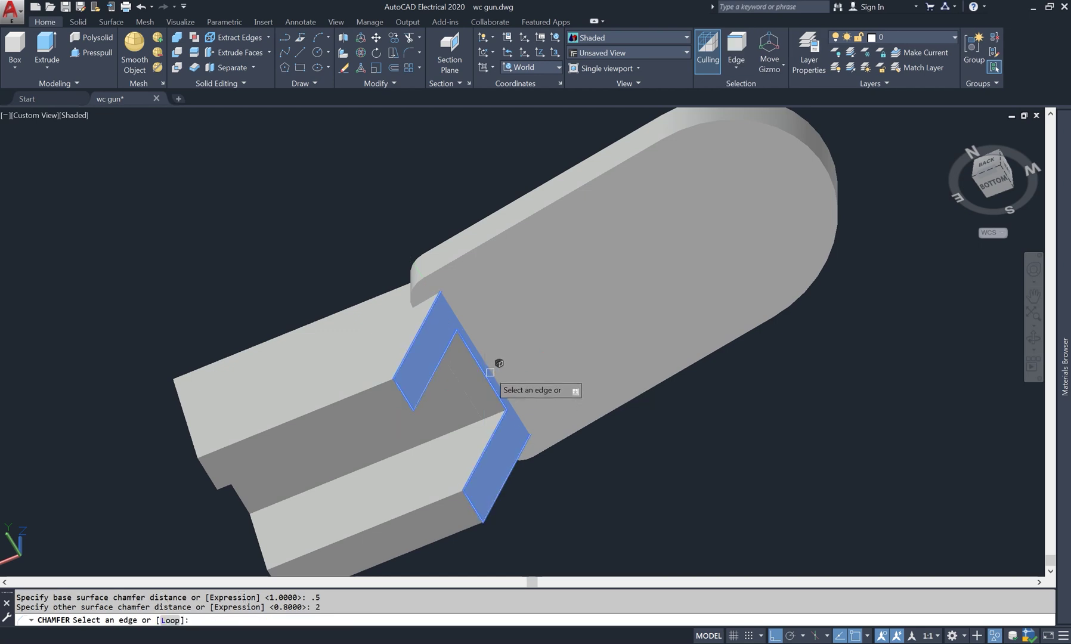
click(482, 374)
key(Return)
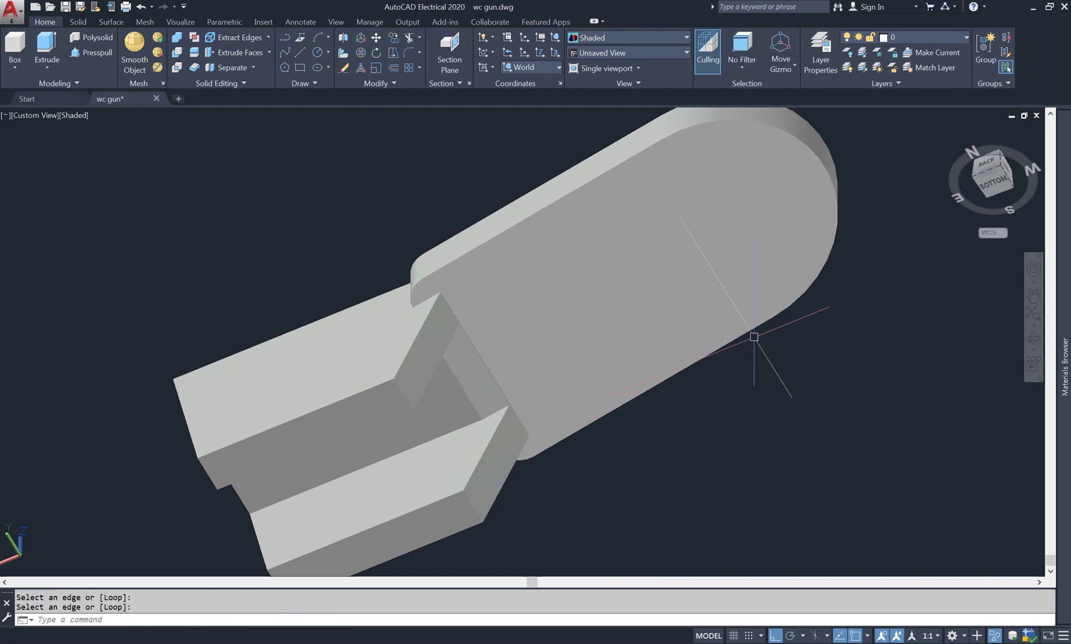
Inspect the chamfered inner edge from below, then undo that chamfer and the view change.
shift+middle_drag(717, 347, 762, 351)
right_click(798, 285)
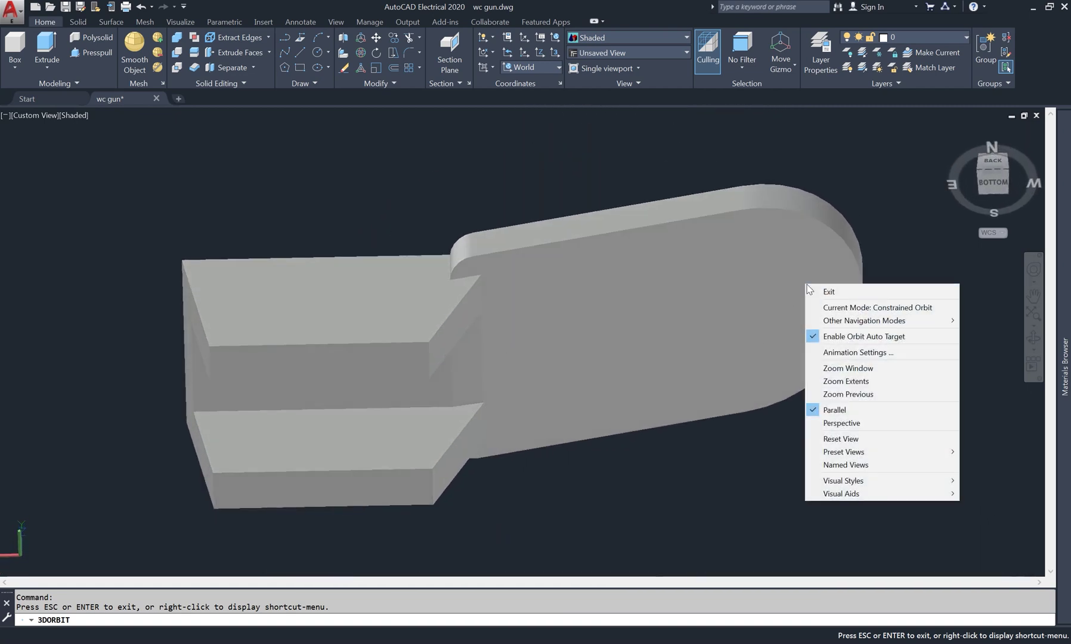
click(810, 292)
key(ctrl+z)
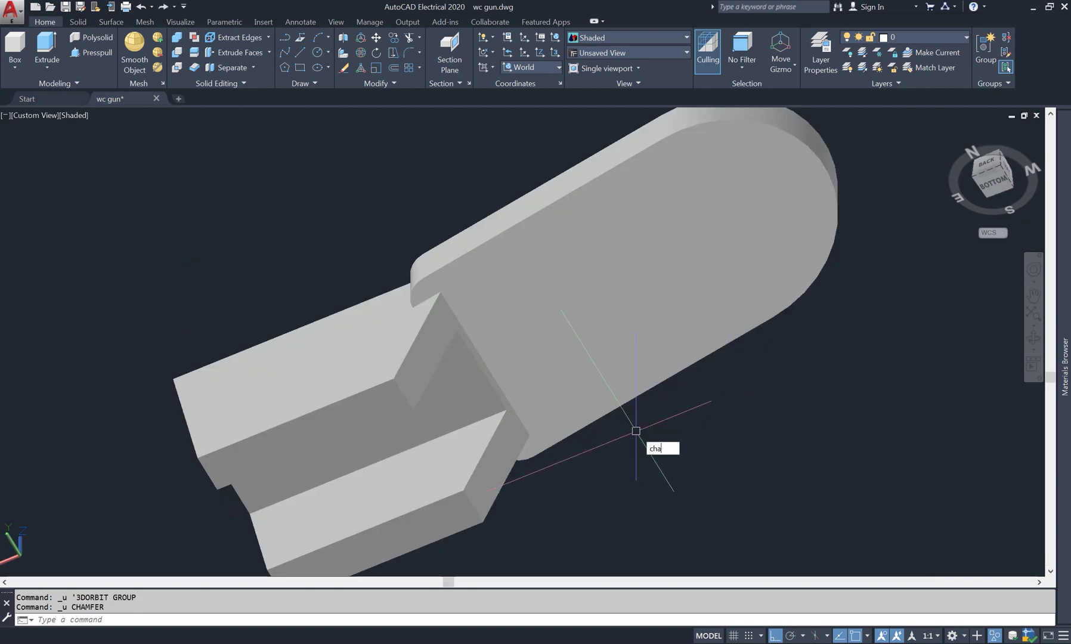
Chamfer the inner top edge of the block's sloped end face with base distance 1 and other distance 2.
text(cha)
key(Return)
click(484, 374)
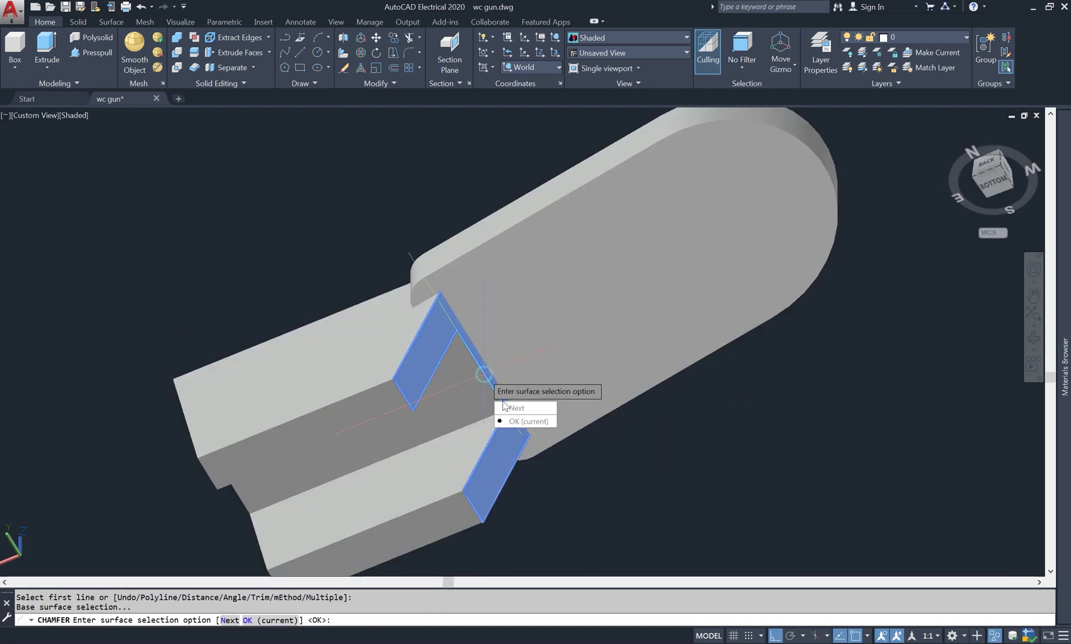
click(525, 422)
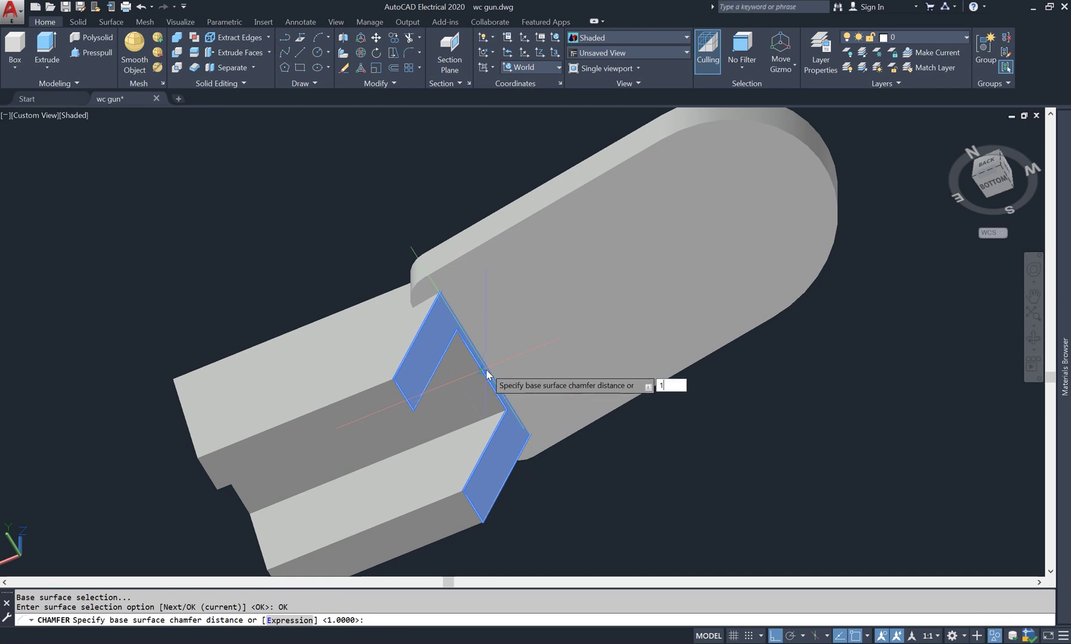
key(Return)
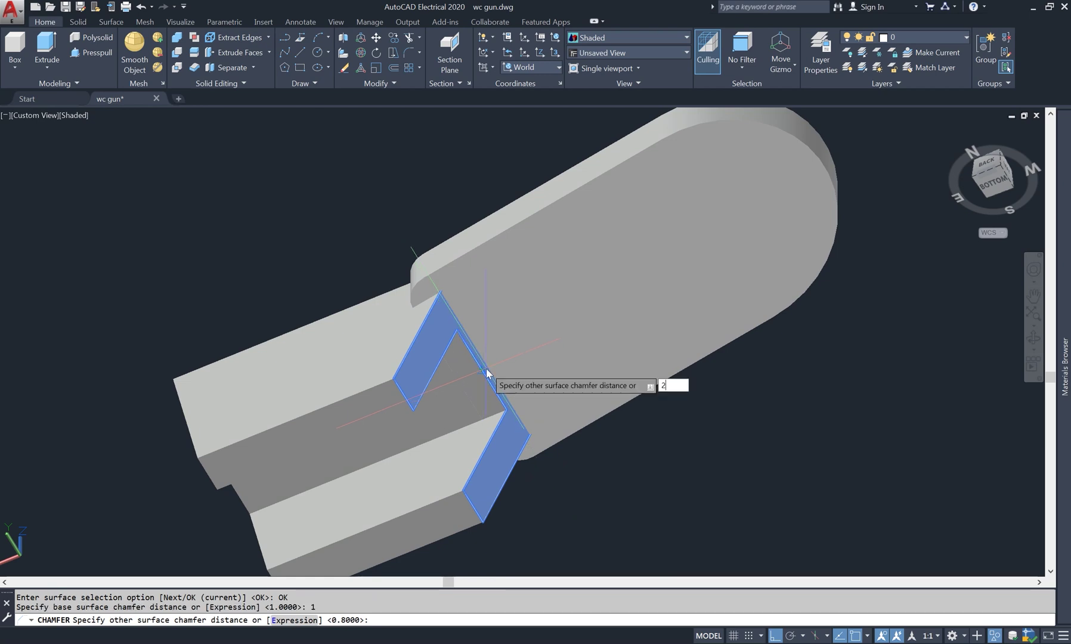
text(2)
key(Return)
key(Return)
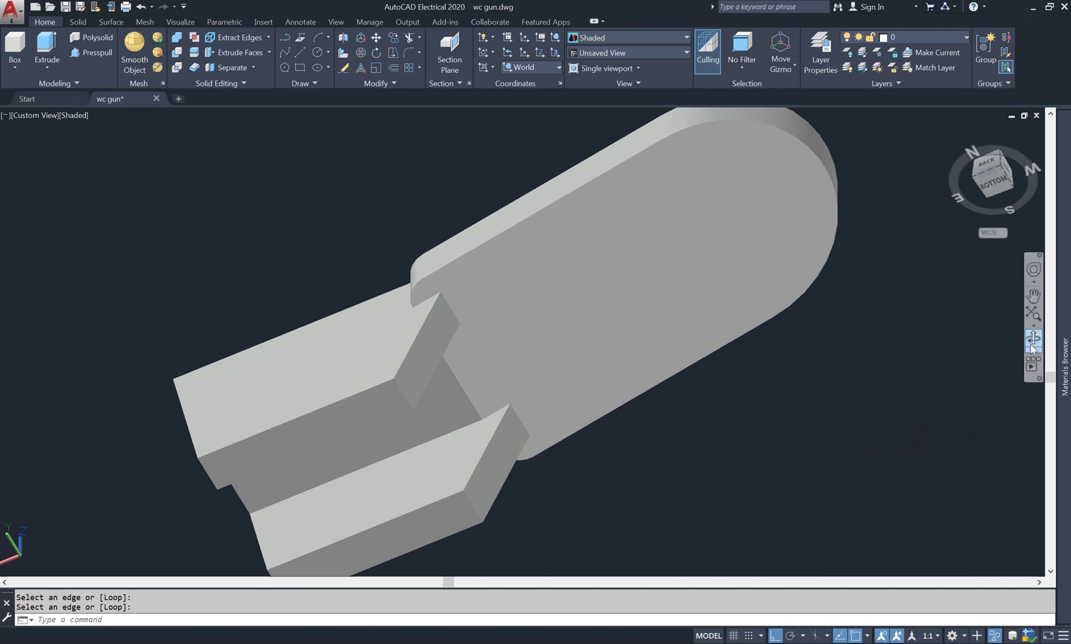
Union the lever and the block into one solid.
shift+middle_drag(755, 342, 614, 364)
right_click(467, 263)
click(467, 254)
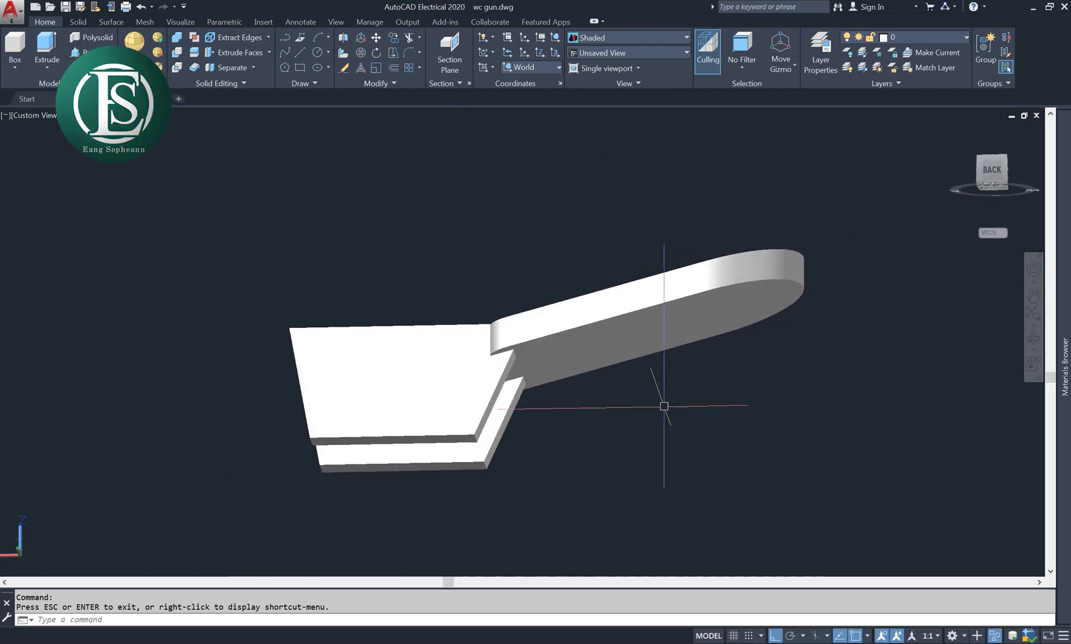
text(uni)
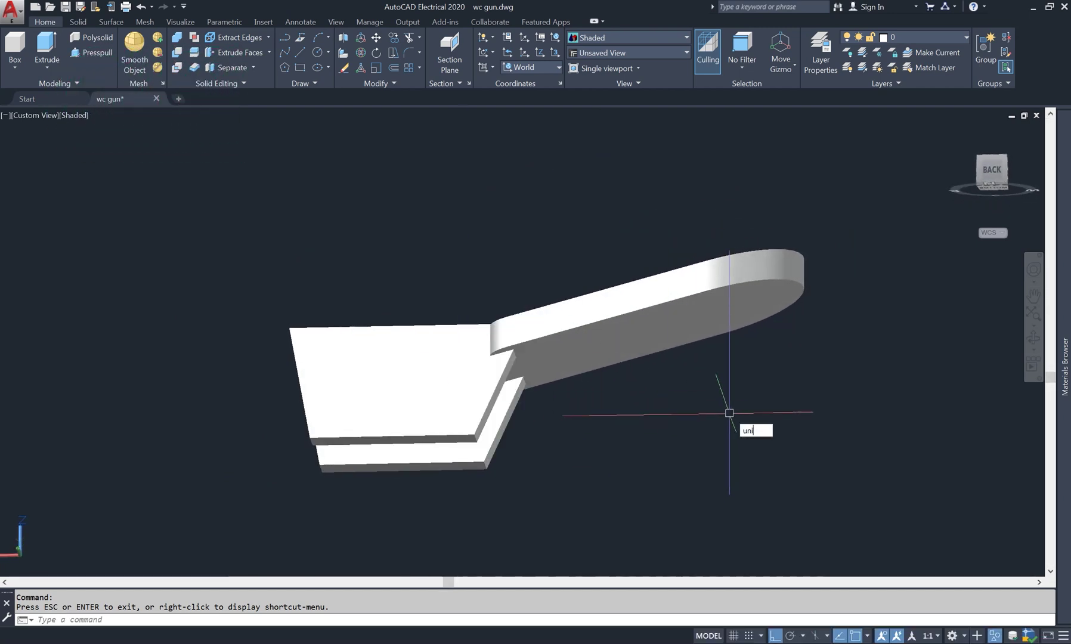
key(Return)
click(626, 319)
click(431, 389)
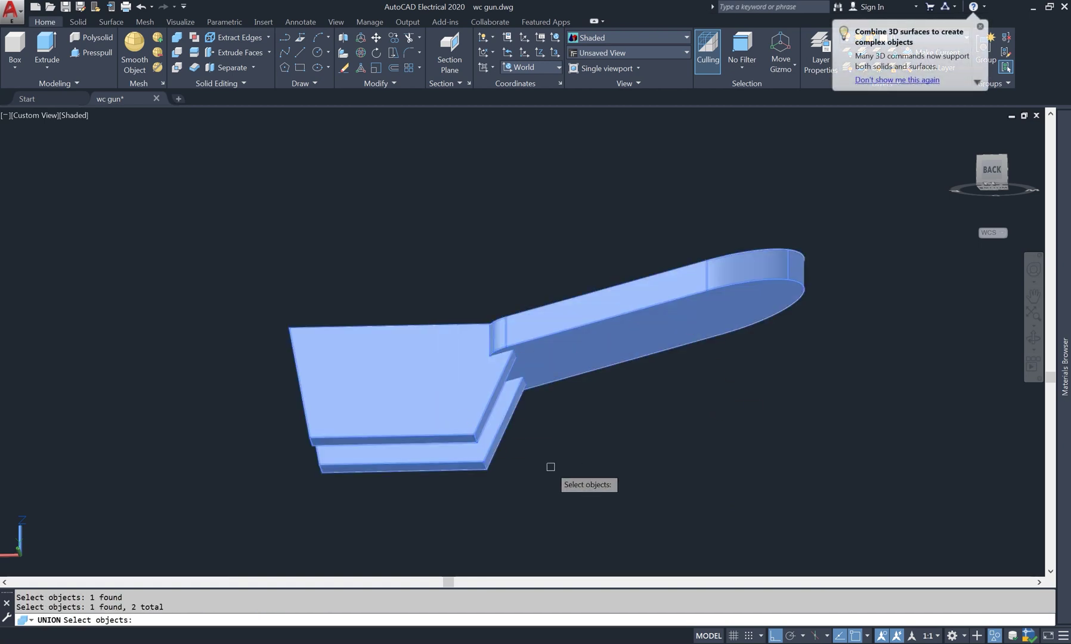
key(Return)
Fillet the outer edges around the lever's top face, including both rounded corners near the block, with radius 0.5.
shift+middle_drag(654, 442, 696, 527)
right_click(406, 211)
click(428, 216)
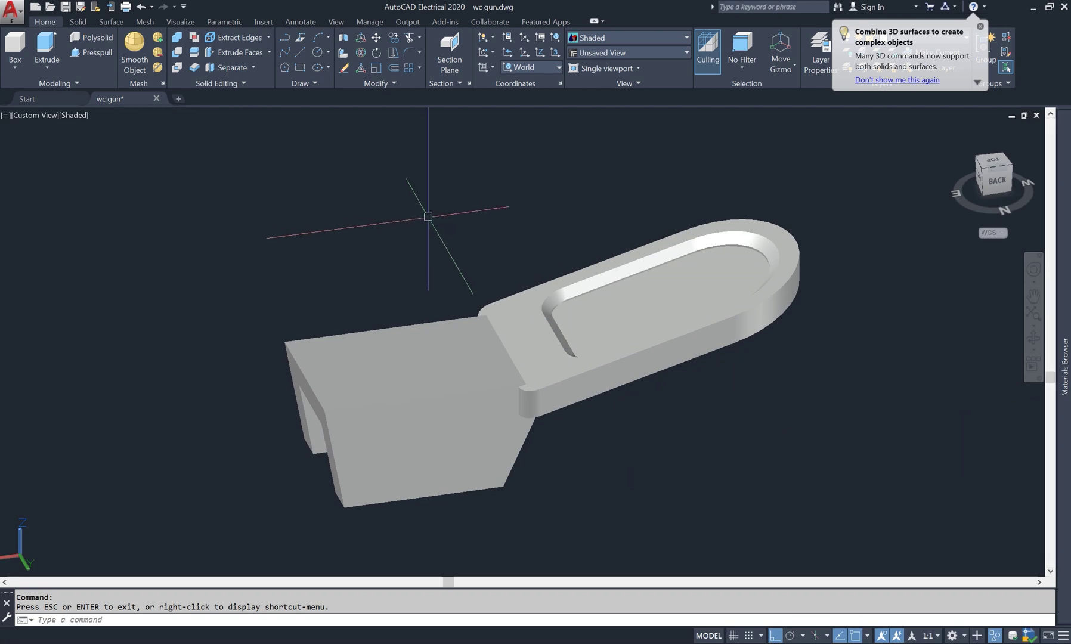
text(r)
key(Return)
text(.5)
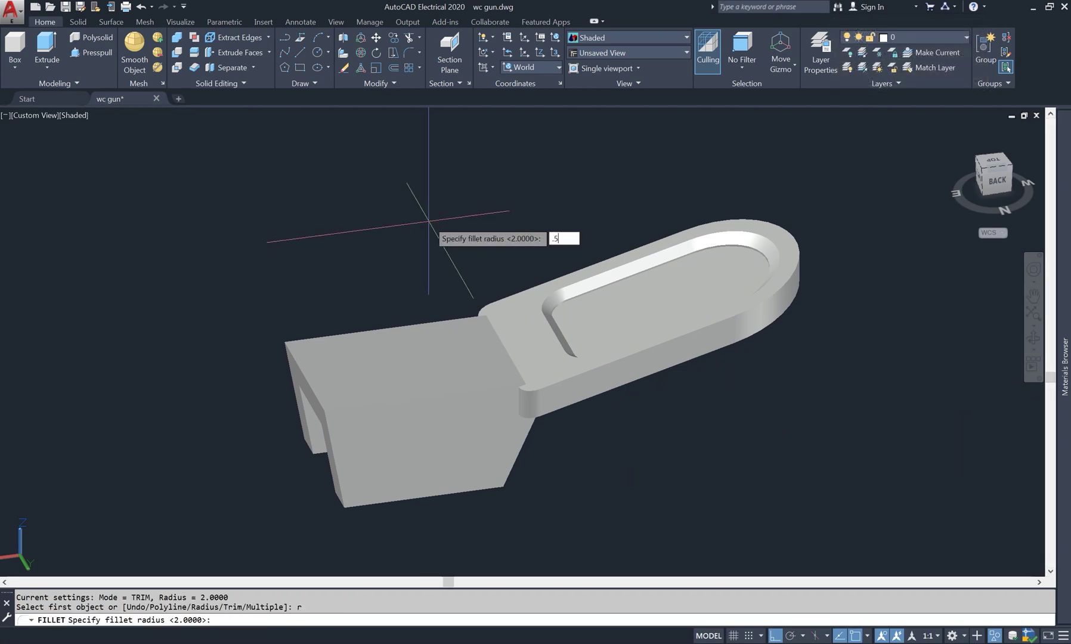
key(Return)
scroll(478, 300, up, 3)
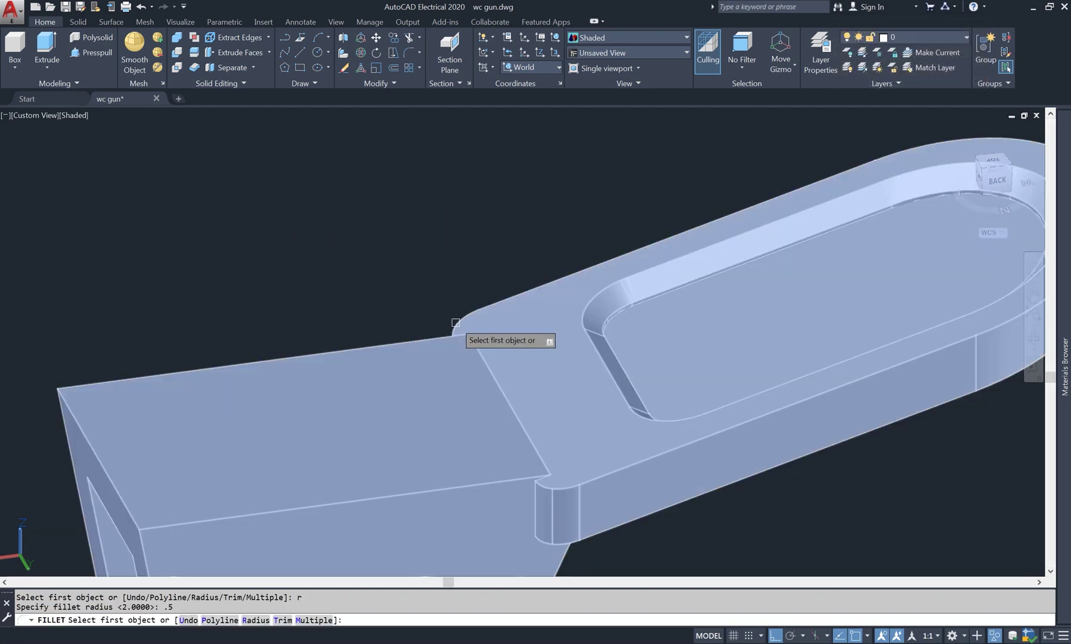
click(486, 305)
key(Return)
scroll(490, 305, down, 3)
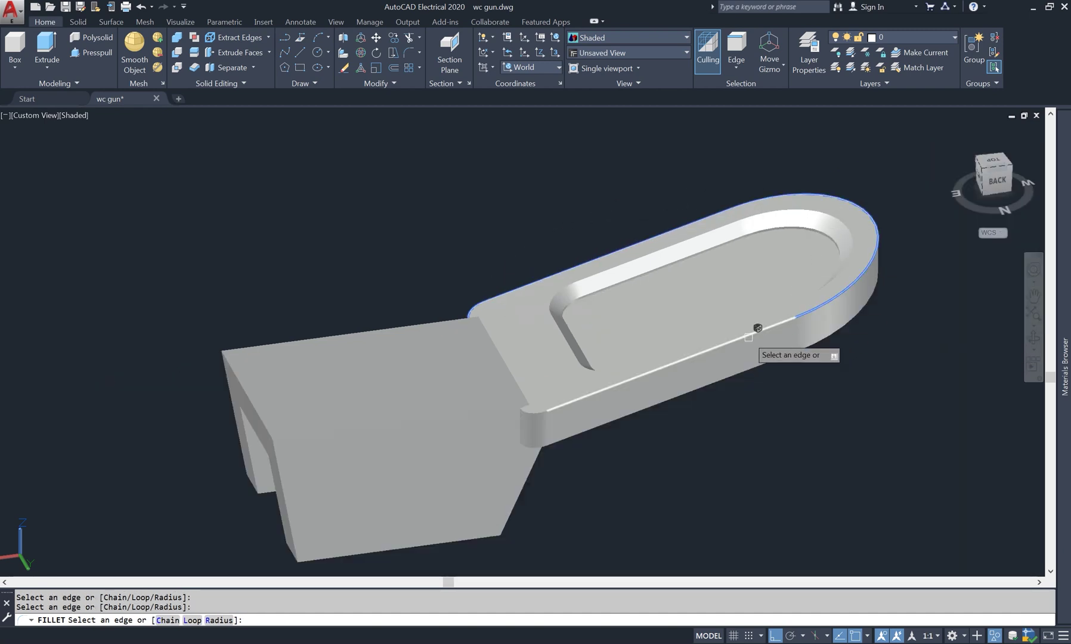
scroll(554, 413, up, 3)
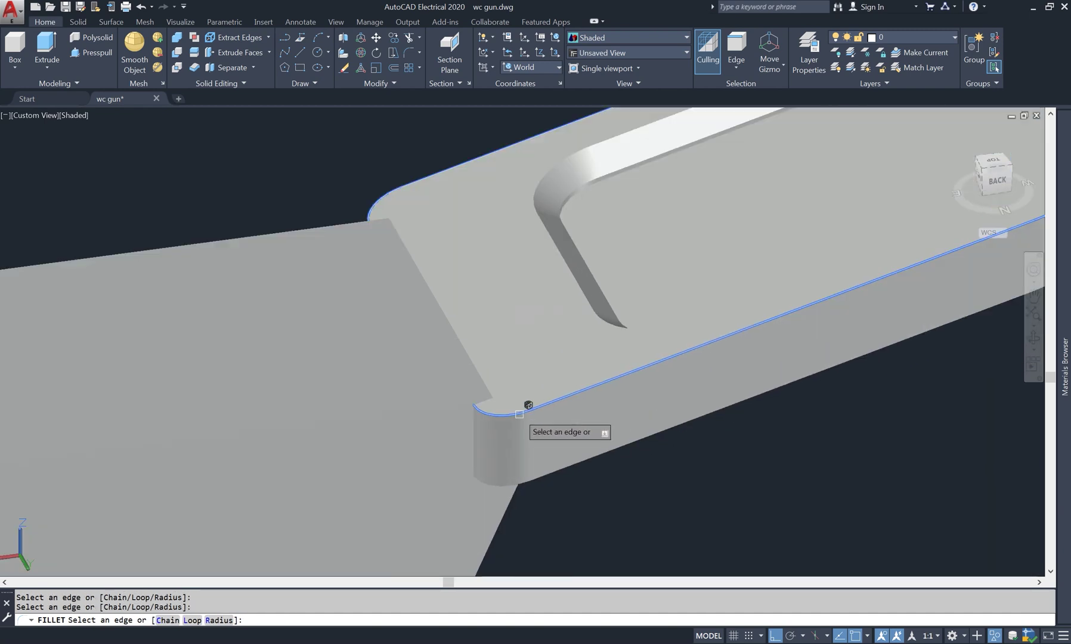
key(Return)
Fillet the top edge where the lever meets the block with radius 0.5.
key(Return)
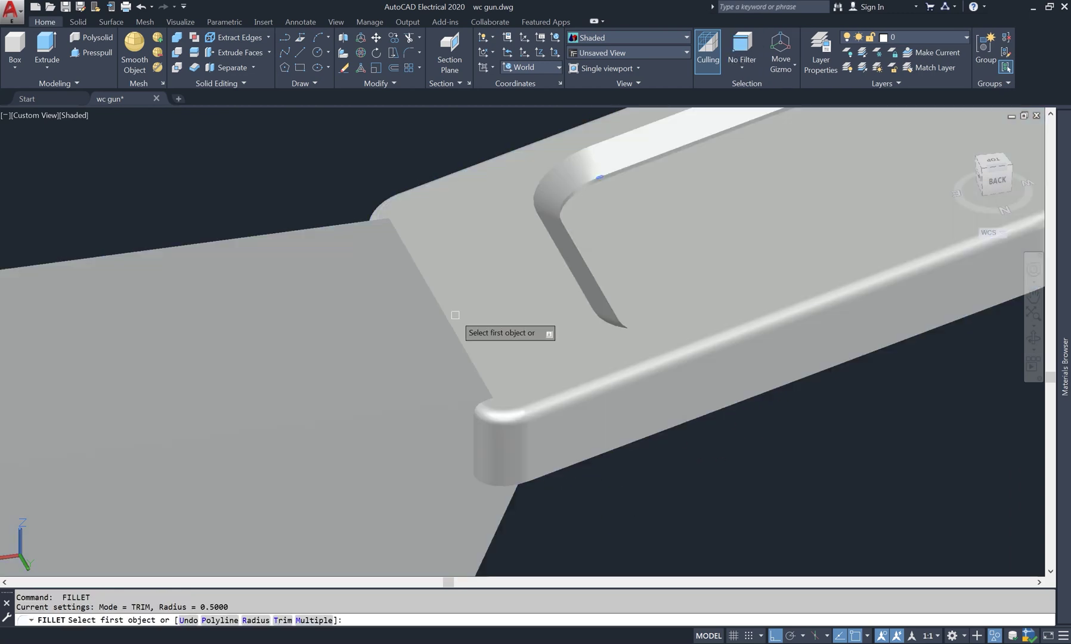
click(451, 326)
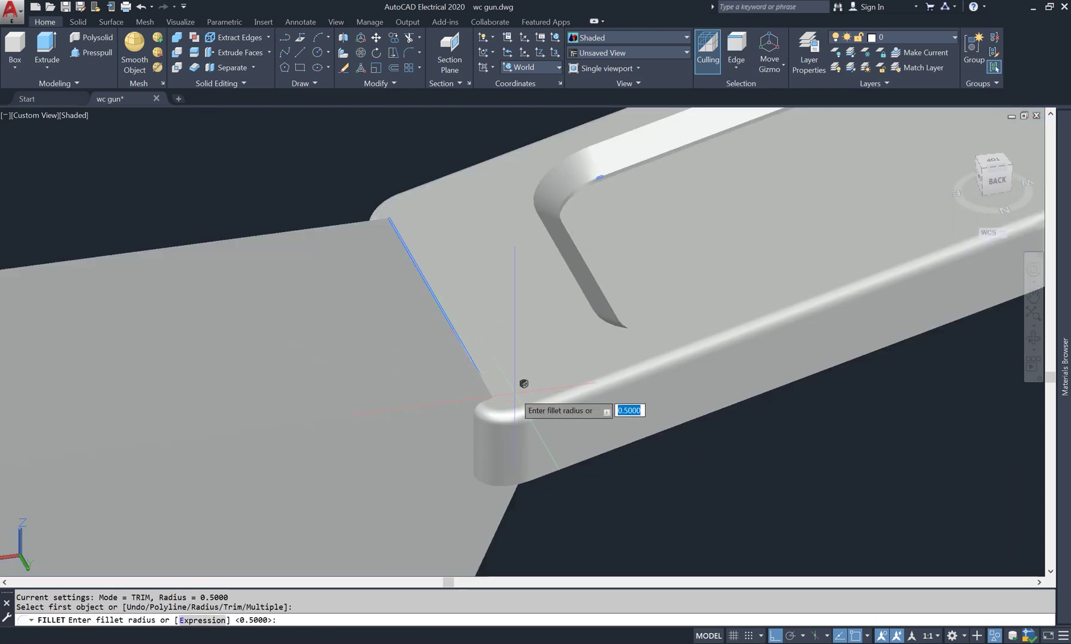
key(Return)
key(Return)
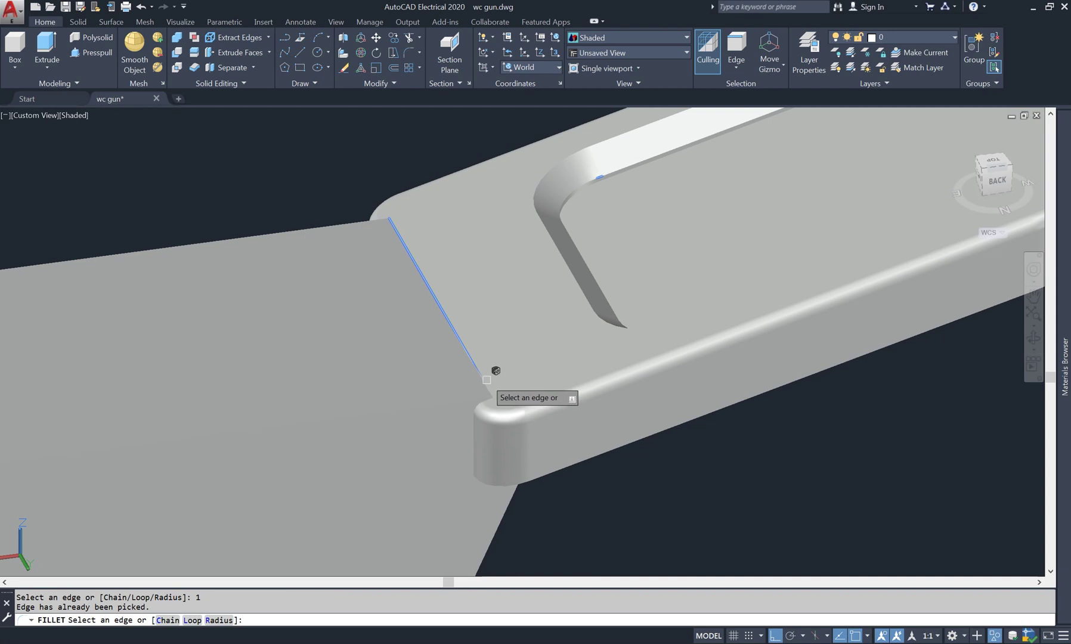
key(Return)
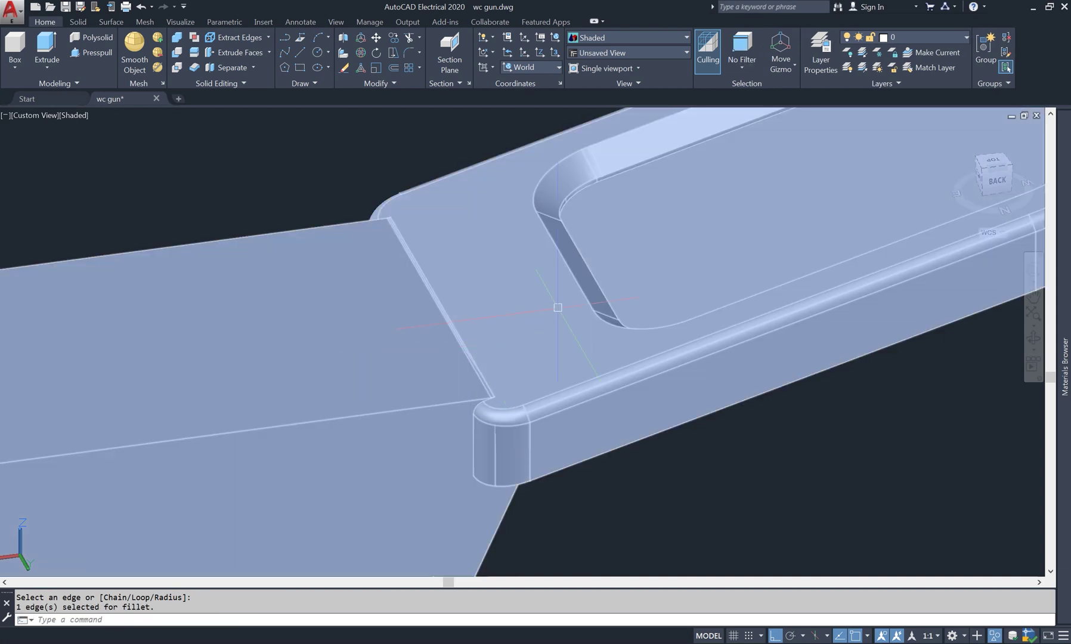
Fillet the outer edges around the lever's underside, including the rounded corners near the block, with radius 1.
scroll(609, 308, down, 5)
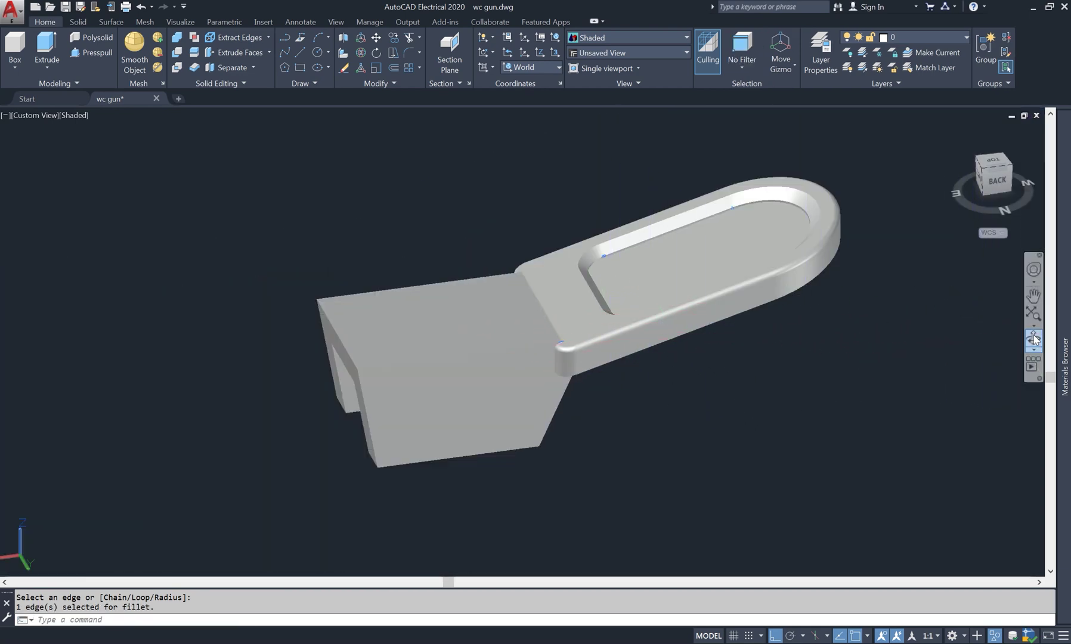
shift+middle_drag(820, 382, 670, 294)
right_click(515, 229)
click(515, 232)
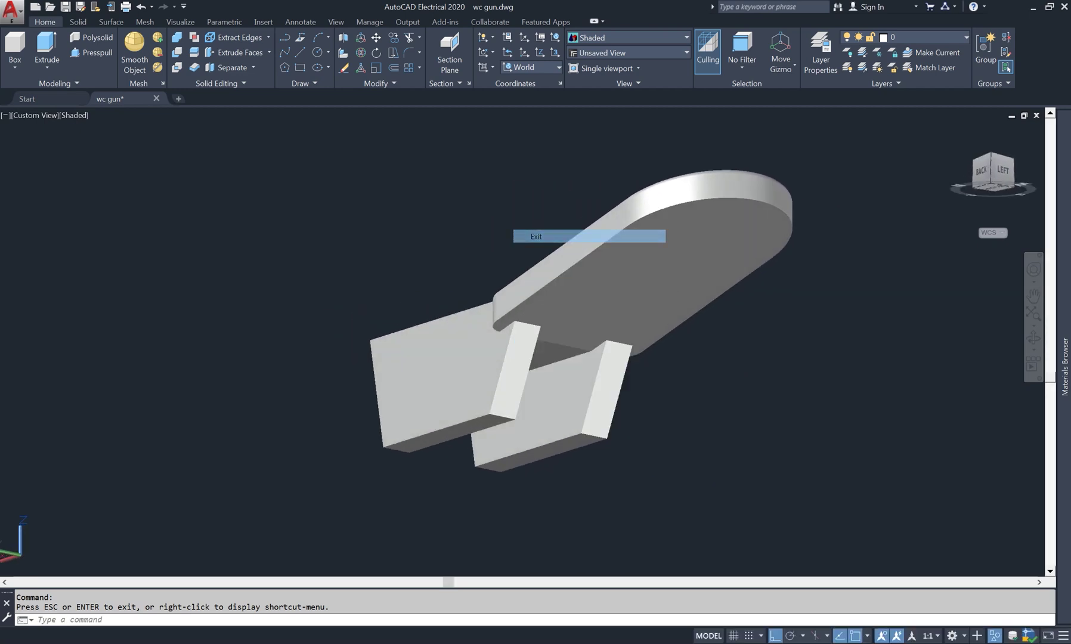
scroll(543, 264, up, 4)
key(Return)
text(r)
key(Return)
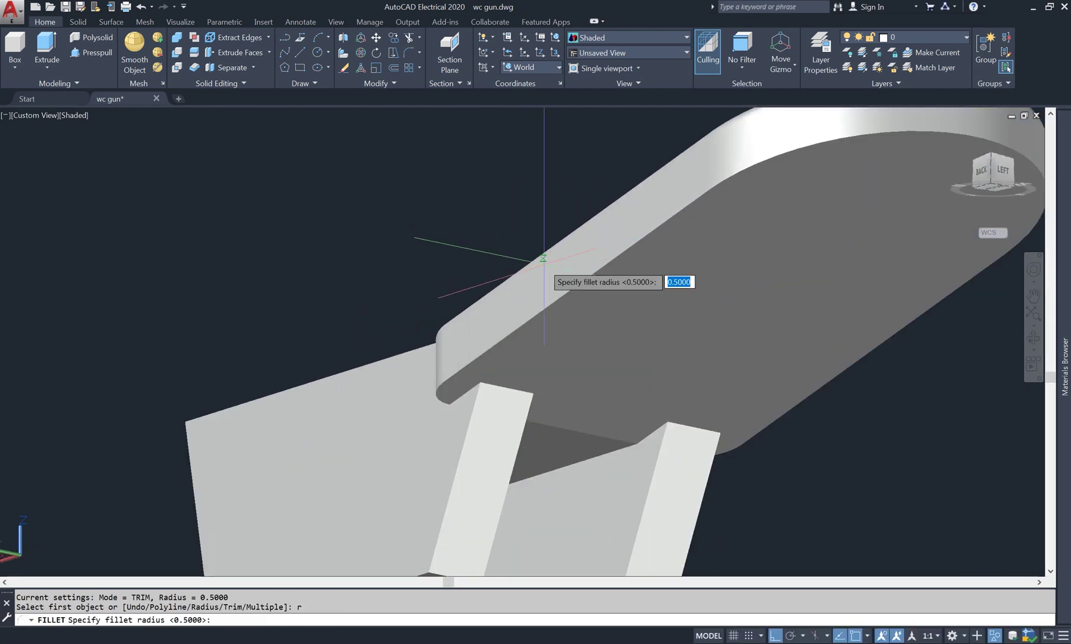
text(1)
key(Return)
click(521, 325)
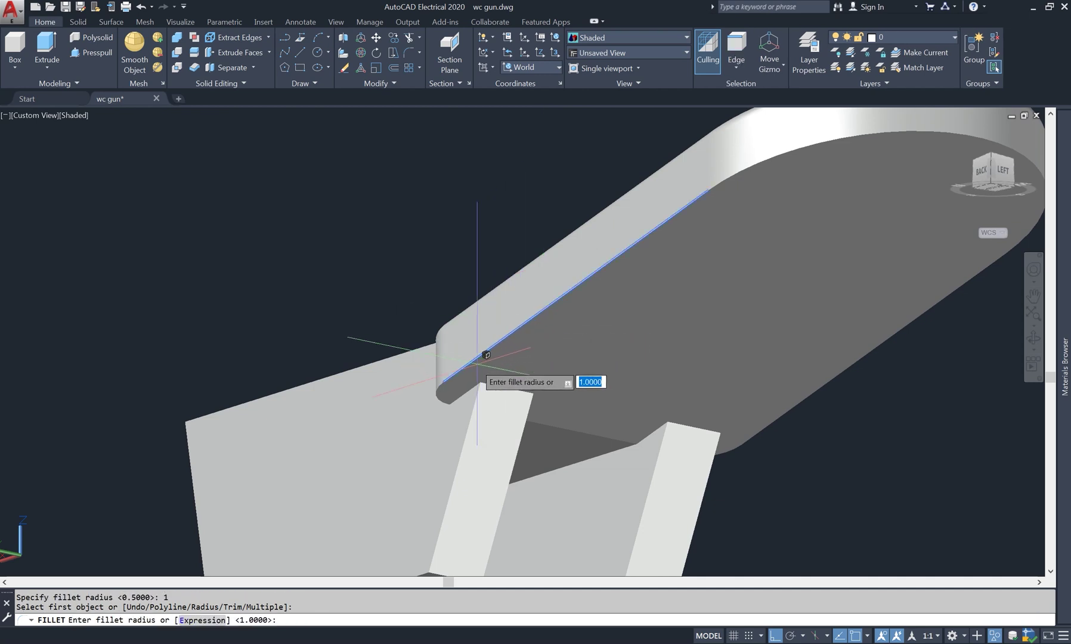
key(Return)
scroll(437, 391, down, 2)
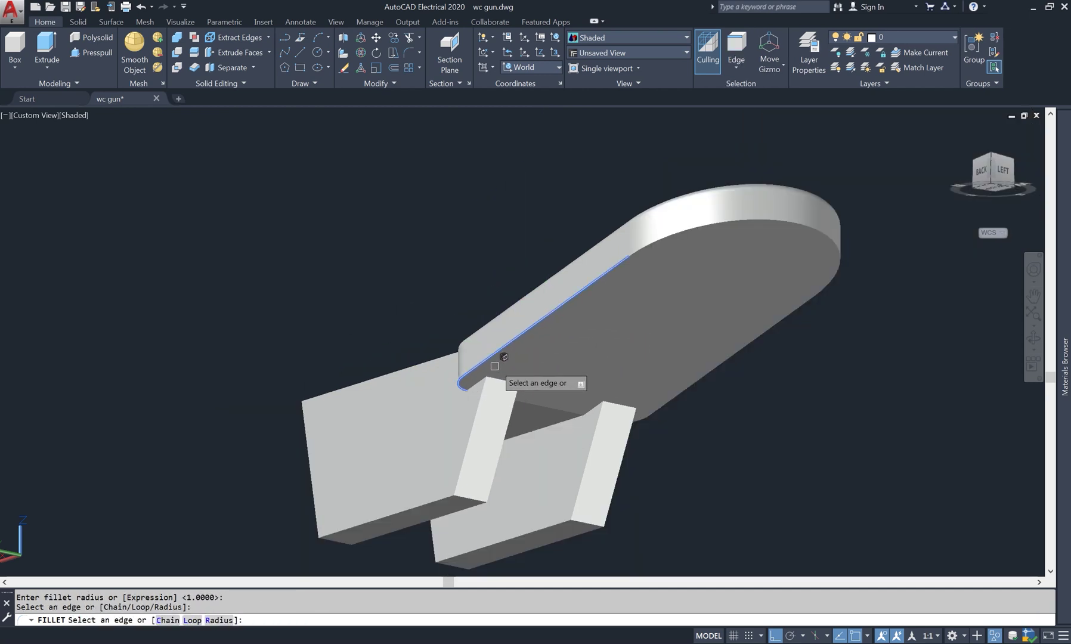
click(655, 241)
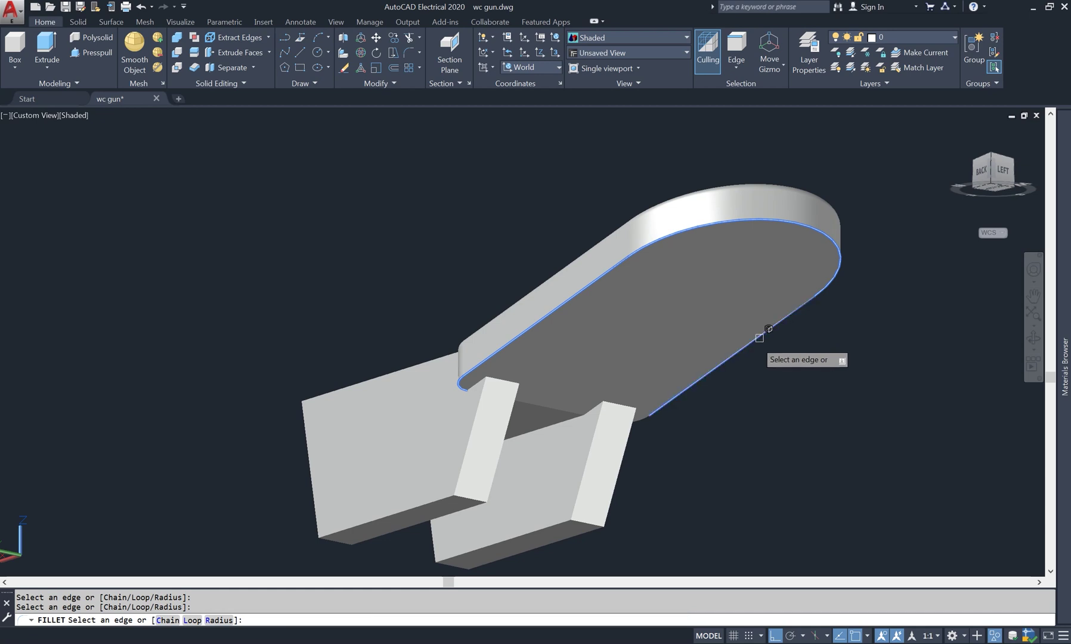
scroll(650, 420, up, 2)
key(Return)
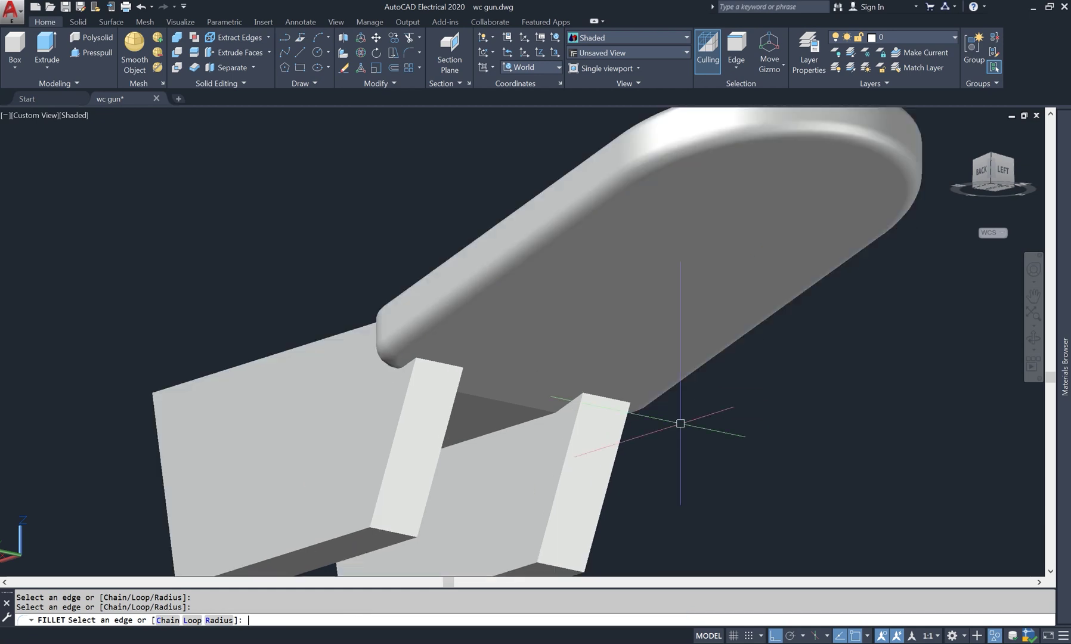
scroll(729, 413, down, 2)
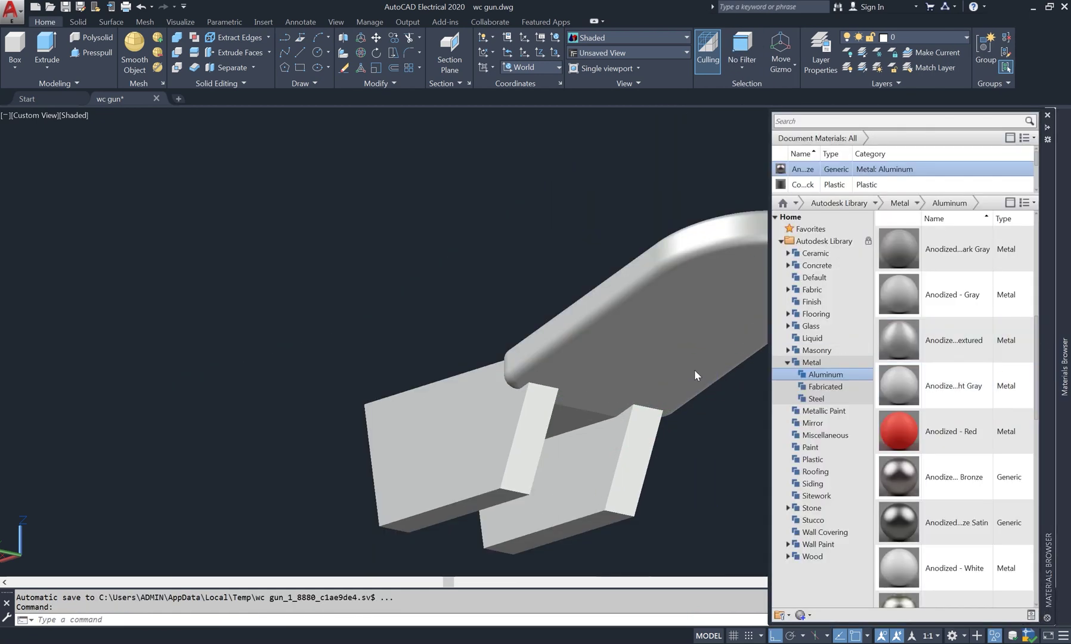
scroll(553, 442, up, 2)
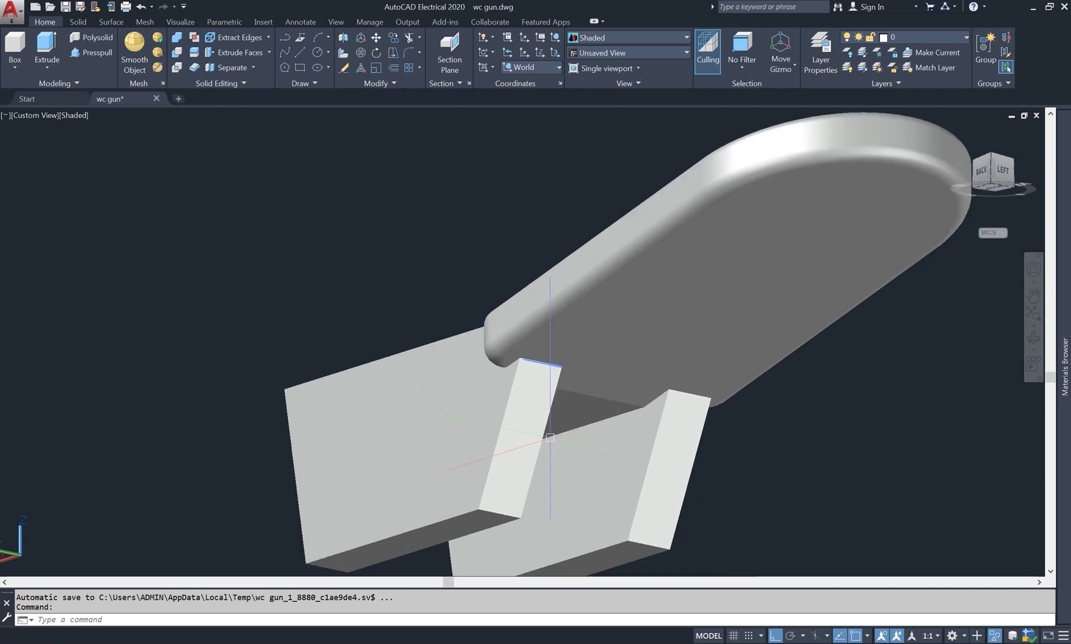
Fillet the four slanted edges of the block's two side walls beneath the lever with radius 1.
text(f)
key(Return)
text(r)
key(Return)
key(Return)
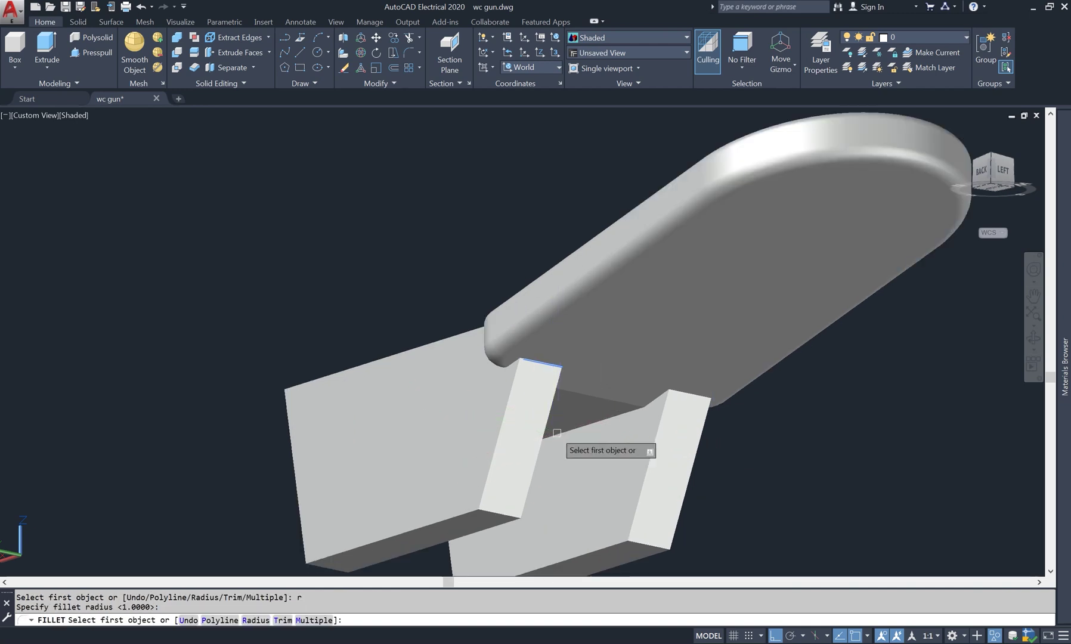
click(511, 399)
key(Return)
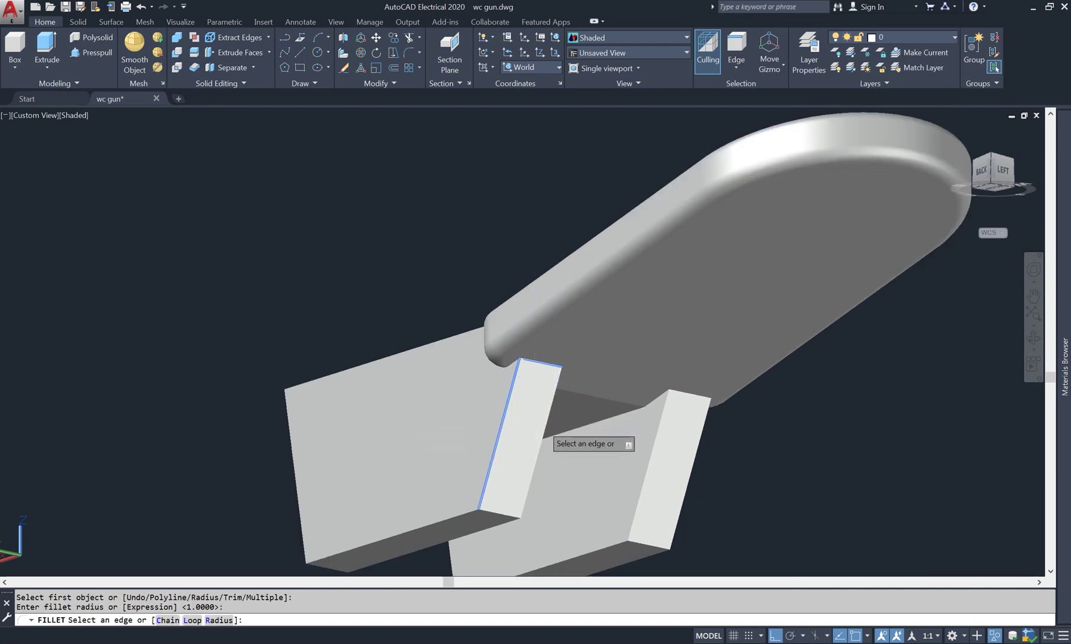
click(544, 425)
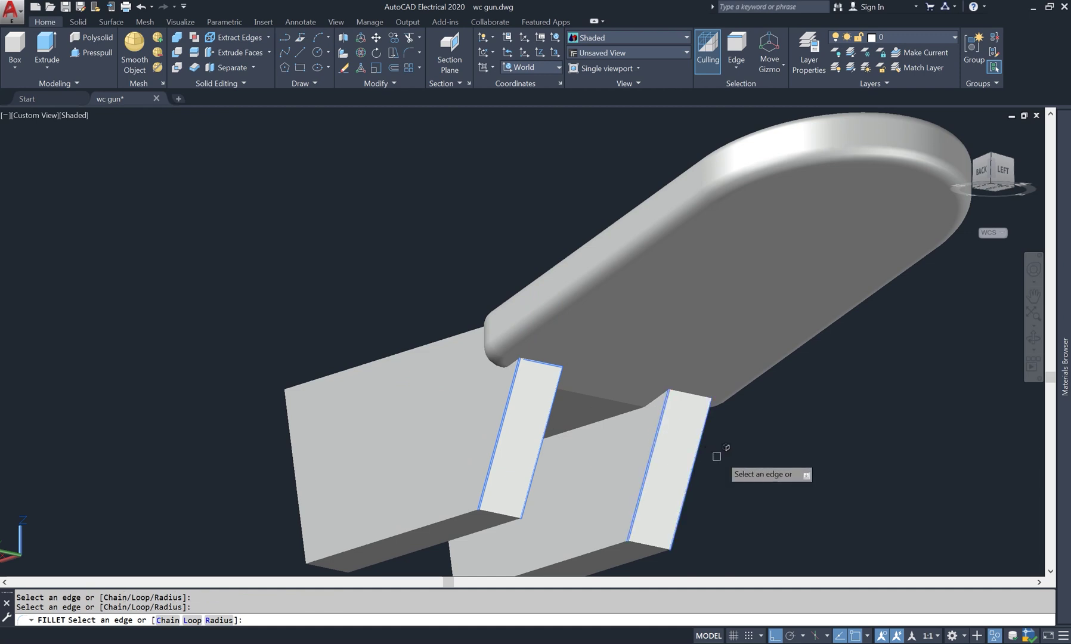
key(Return)
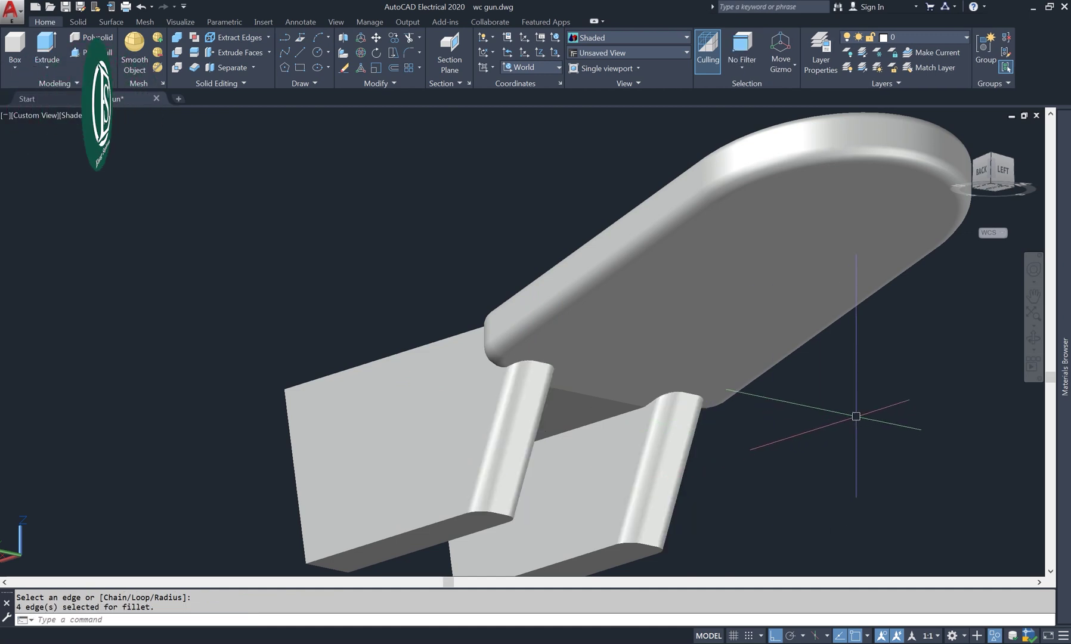
scroll(884, 416, down, 3)
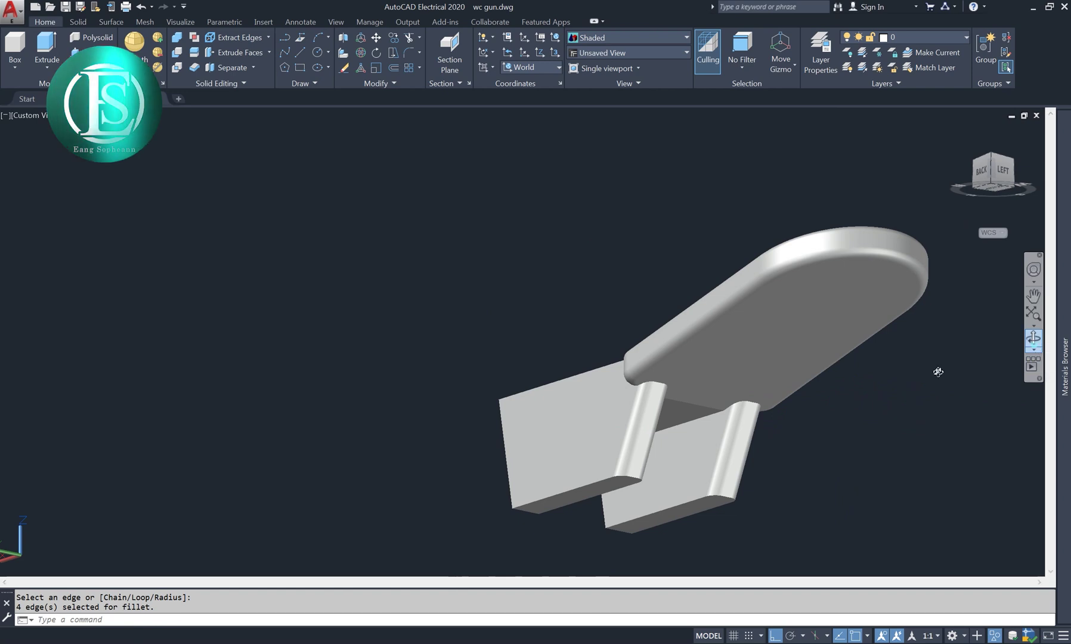
Draw a 3D polyline from the midpoint of the block's open-end top edge, 9 along the top and 7 straight down.
shift+middle_drag(937, 371, 484, 401)
right_click(343, 304)
click(365, 310)
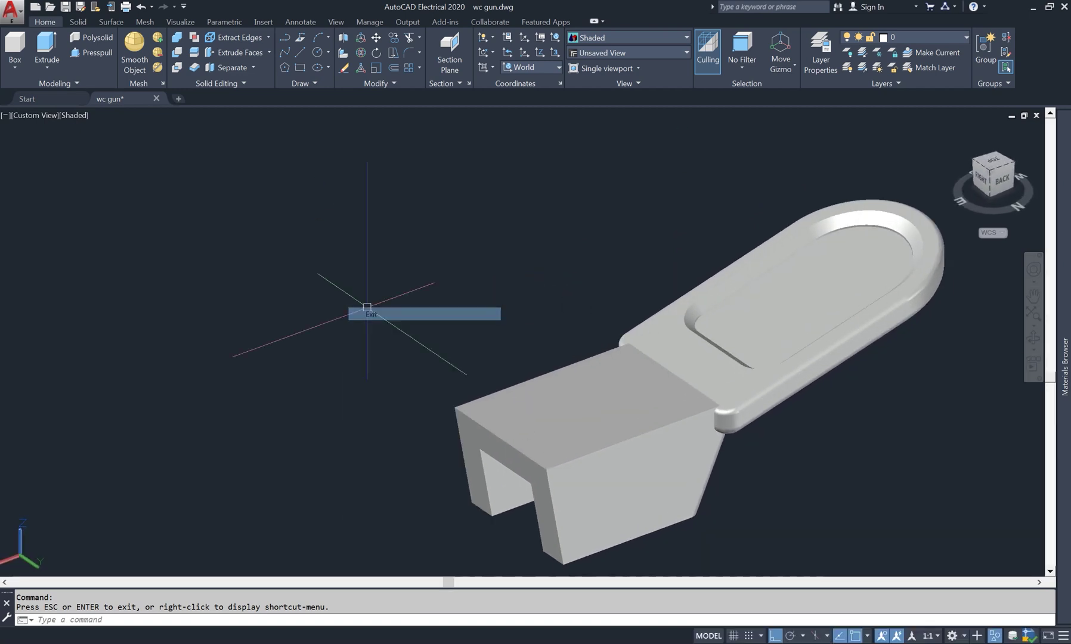
text(3p)
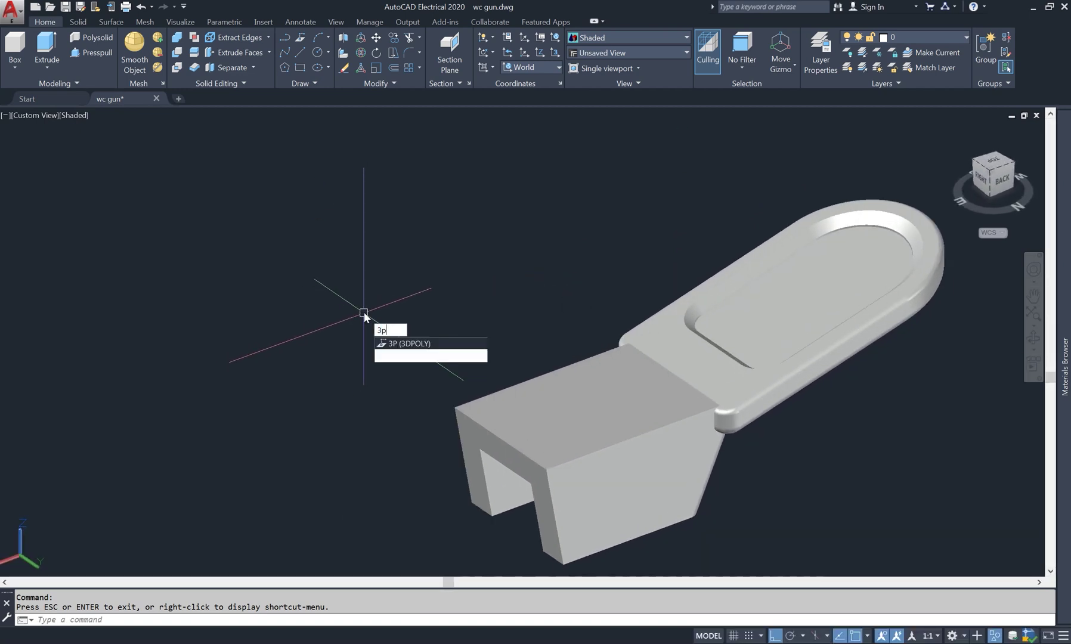
key(Return)
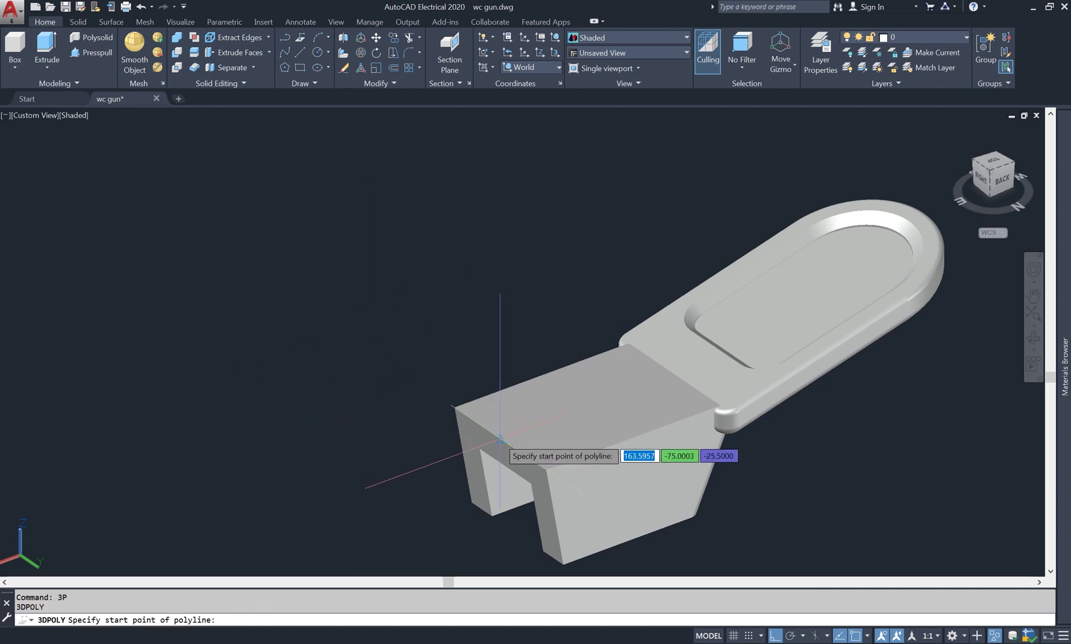
click(609, 397)
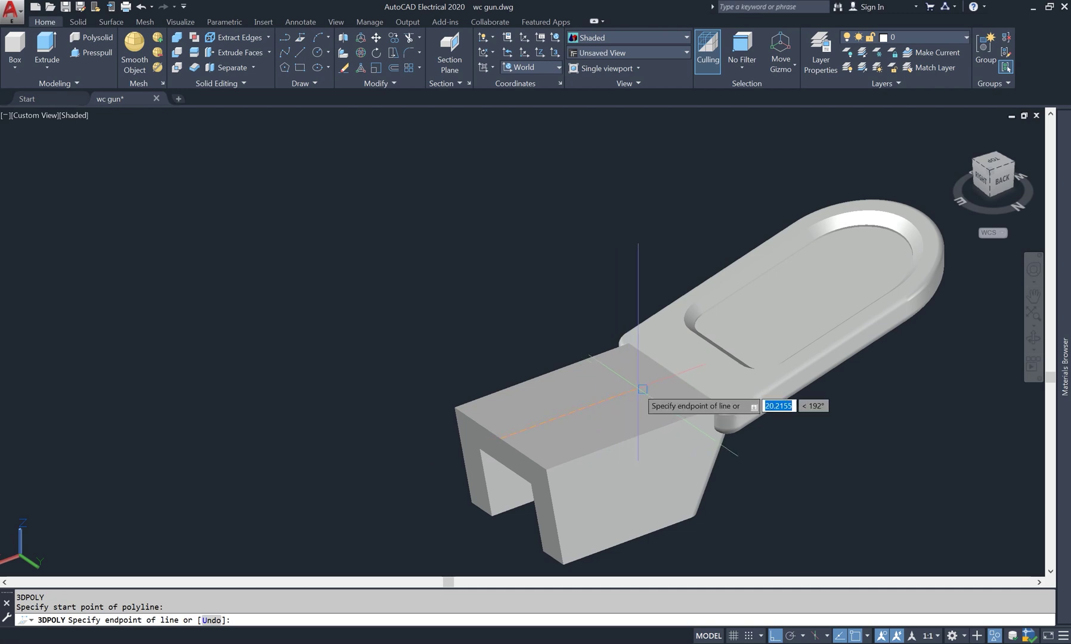
text(9)
key(Return)
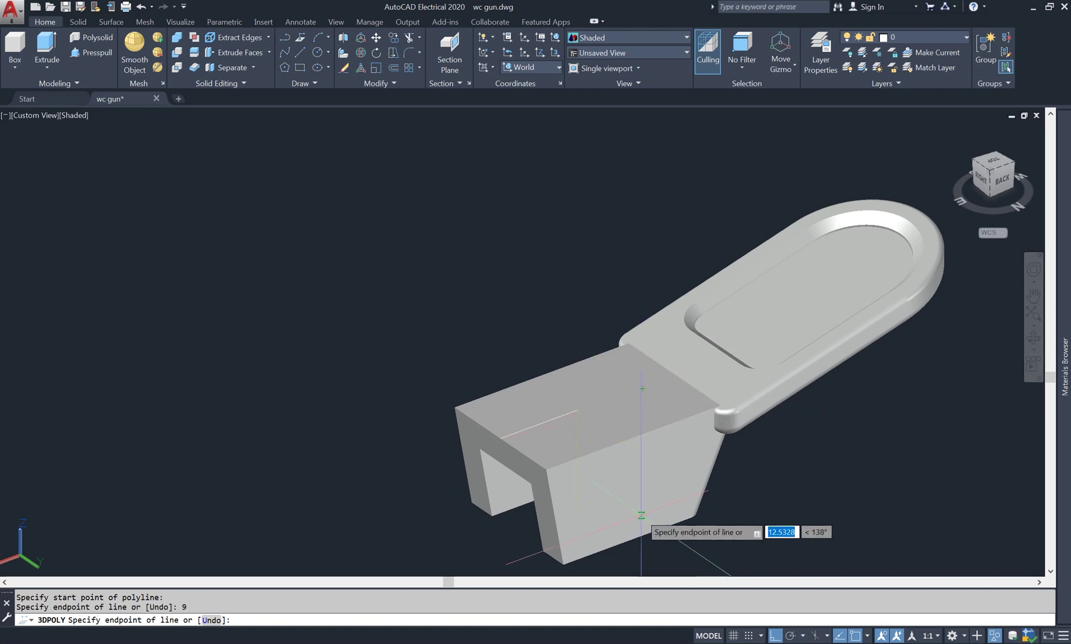
scroll(626, 483, down, 2)
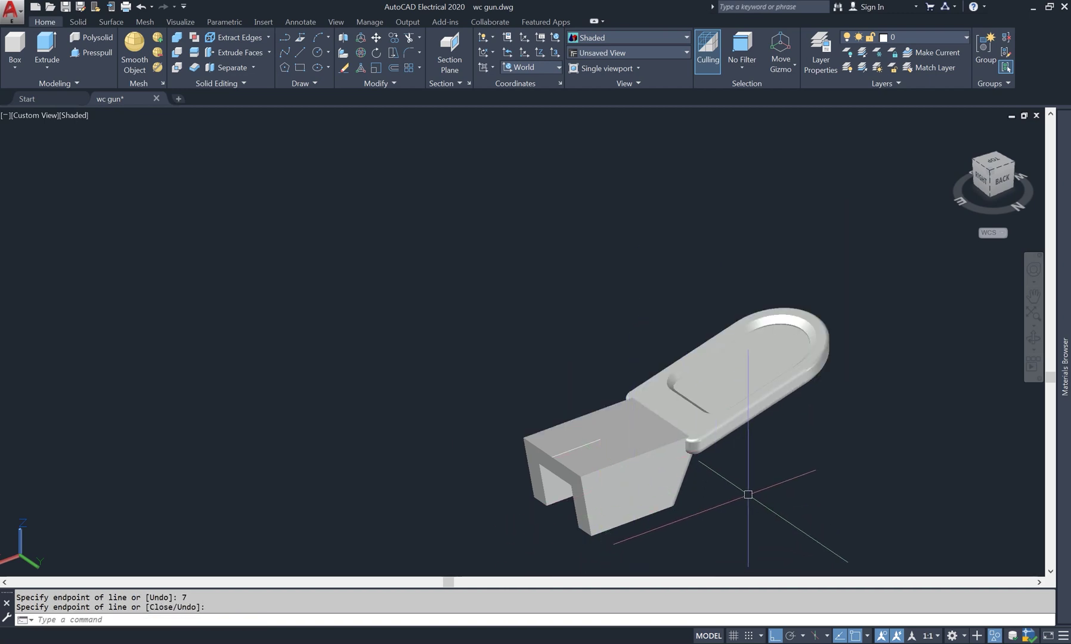
Set the visual style to 2D Wireframe and the coordinate system to Front.
click(70, 119)
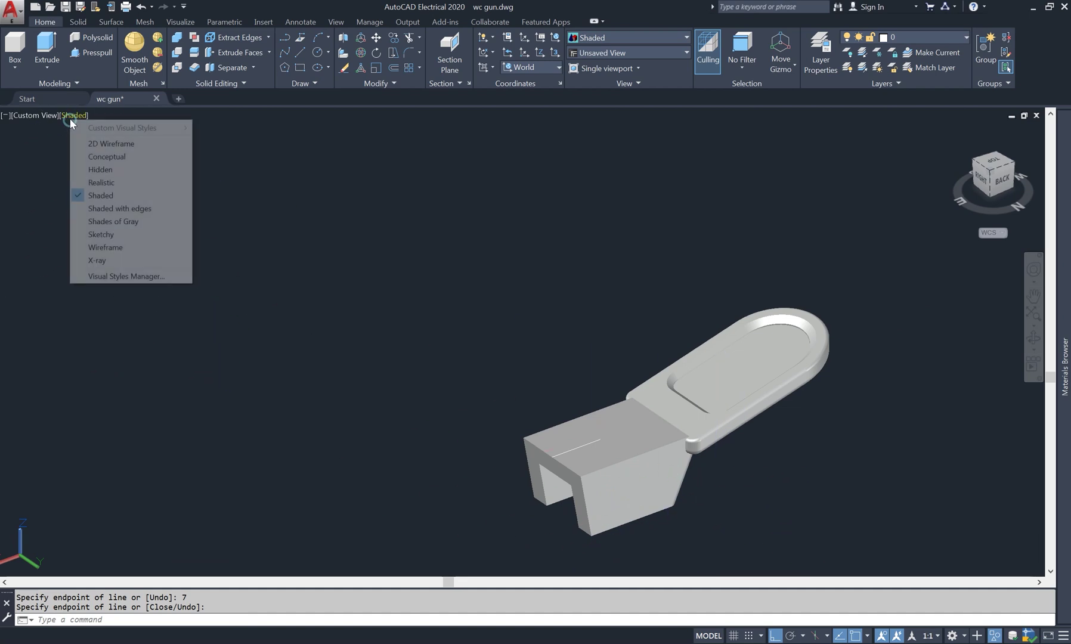
click(98, 143)
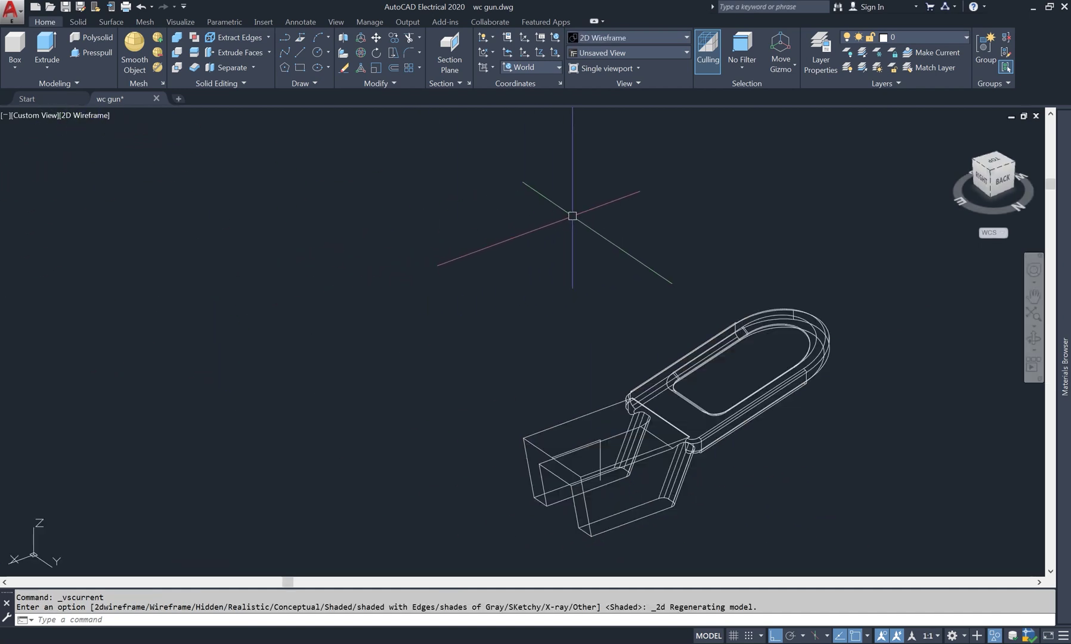
click(544, 66)
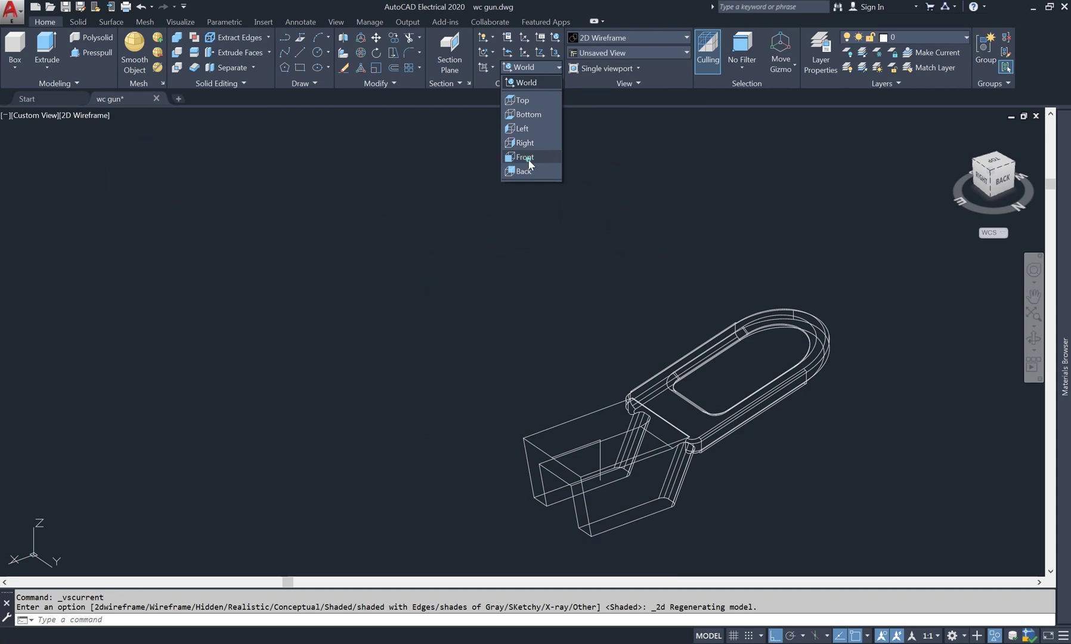
click(525, 157)
scroll(629, 494, up, 3)
middle_drag(629, 493, 619, 424)
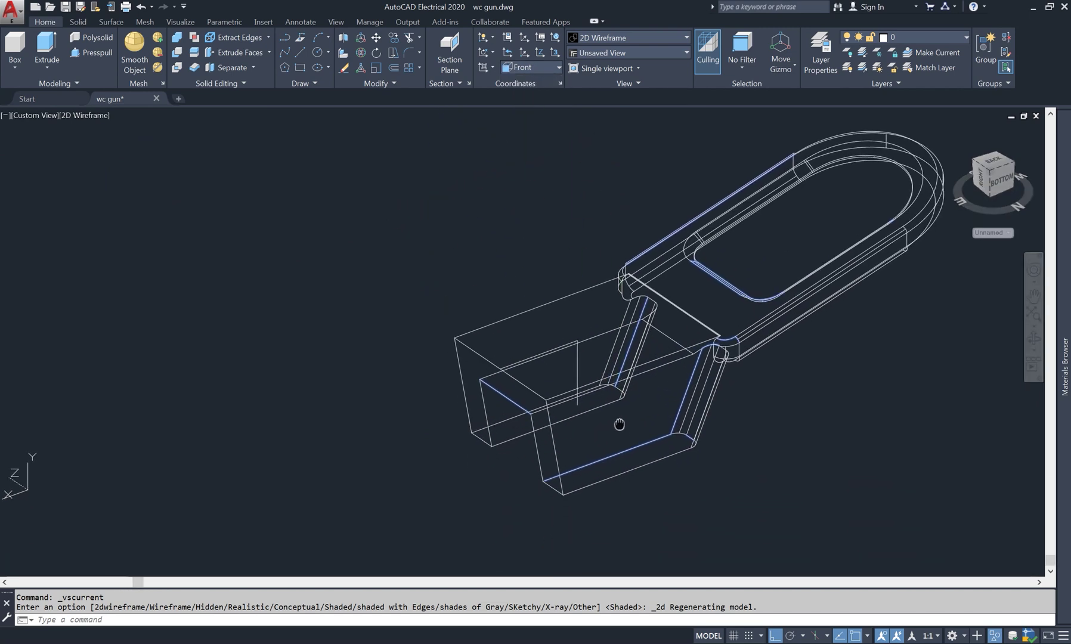
Draw a two-point circle of diameter 2.5 directly below the polyline's lower end.
key(Return)
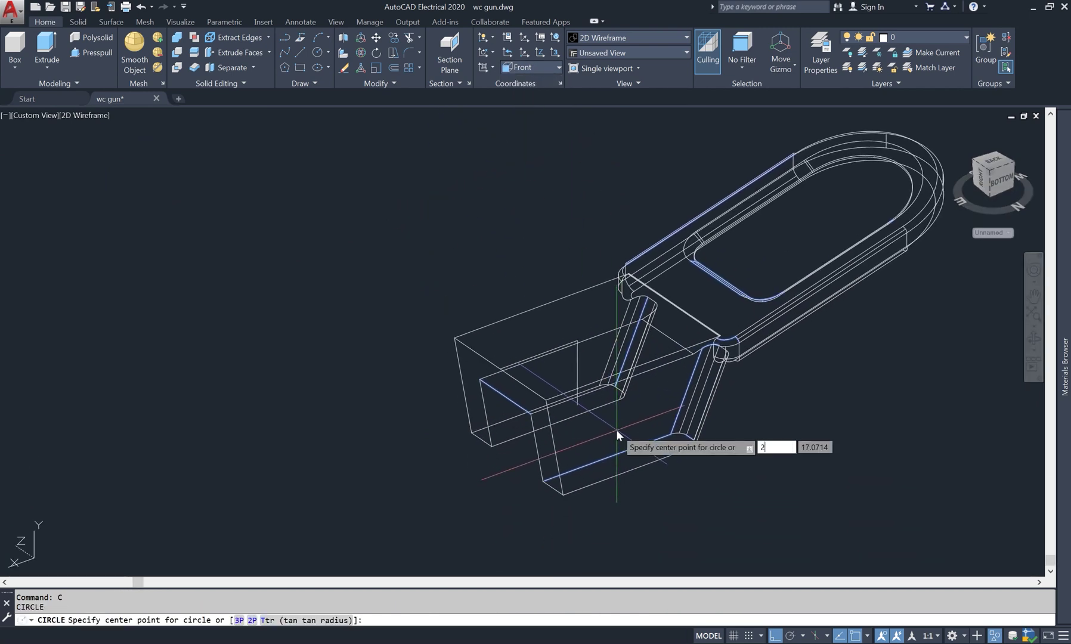
text(2p)
key(Return)
click(577, 404)
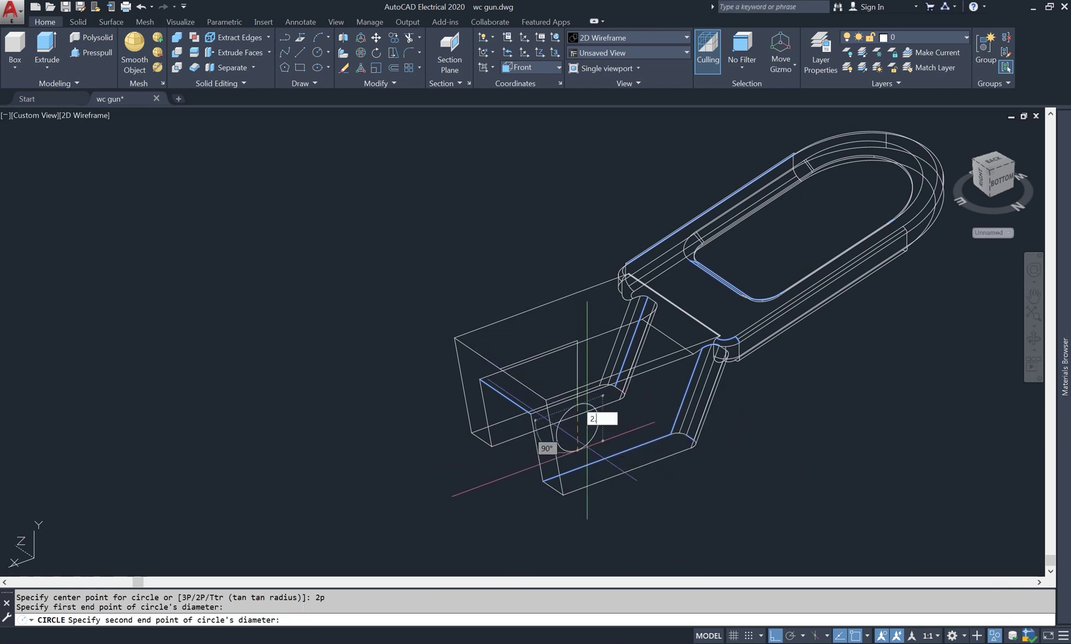
key(Return)
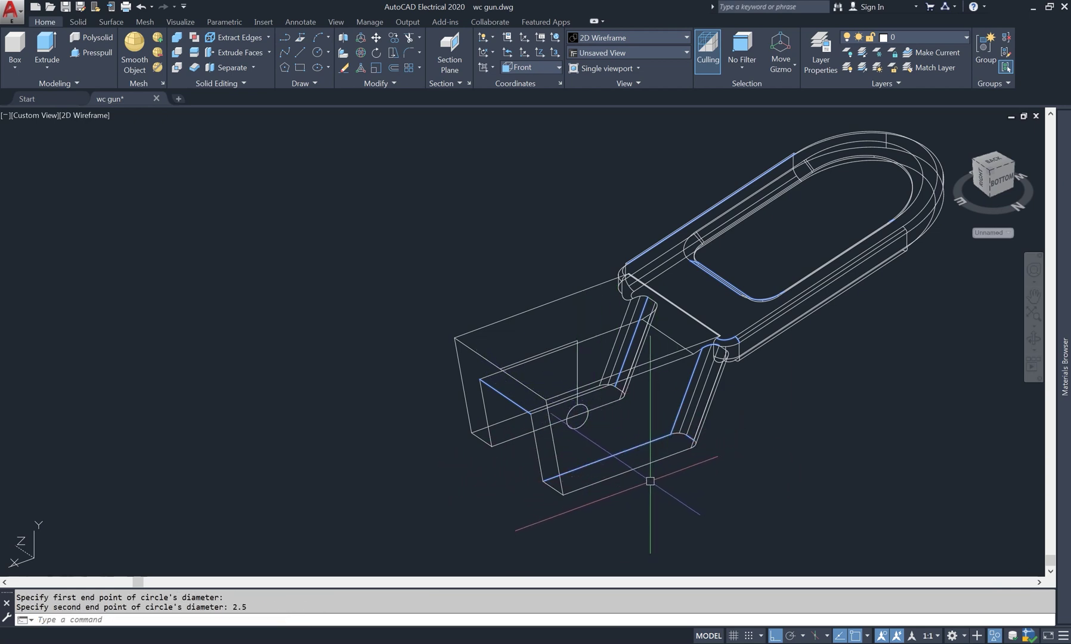
Extrude the circle into a long cylinder reaching out past one side wall of the block.
text(ext)
key(Return)
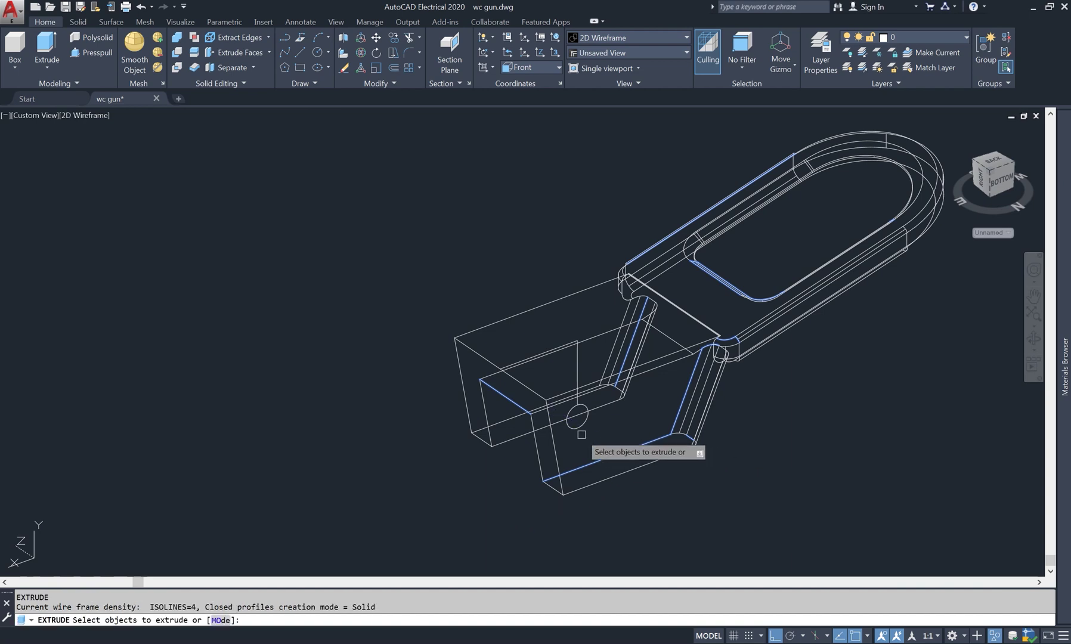
click(576, 427)
key(Return)
click(751, 468)
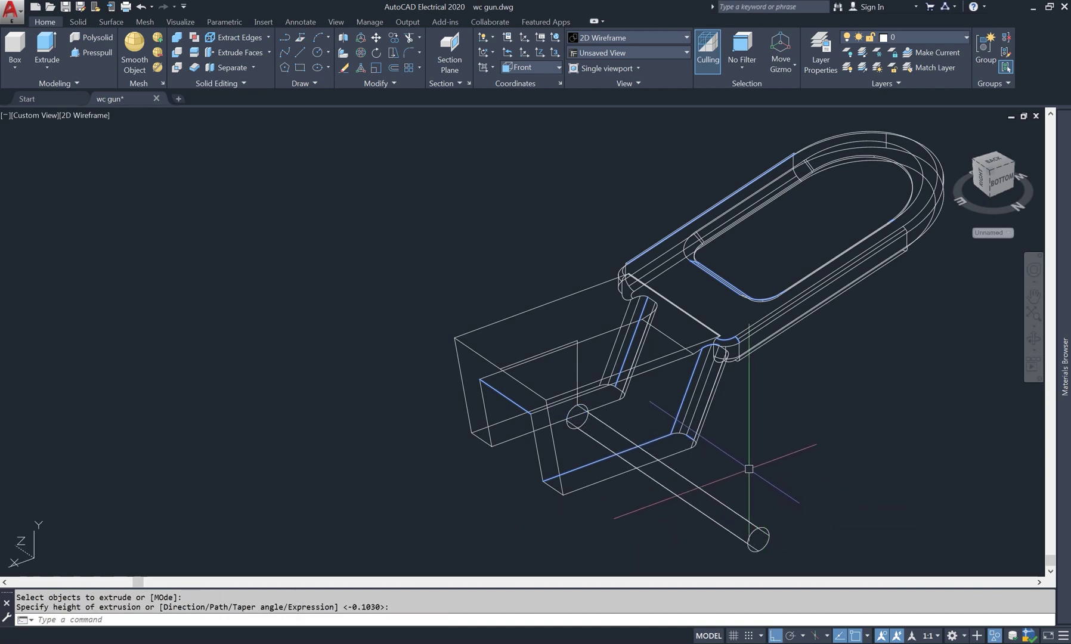
Move the cylinder along its axis so it passes through both side walls of the block.
scroll(751, 469, down, 3)
text(m)
key(Return)
click(768, 479)
click(727, 505)
key(Return)
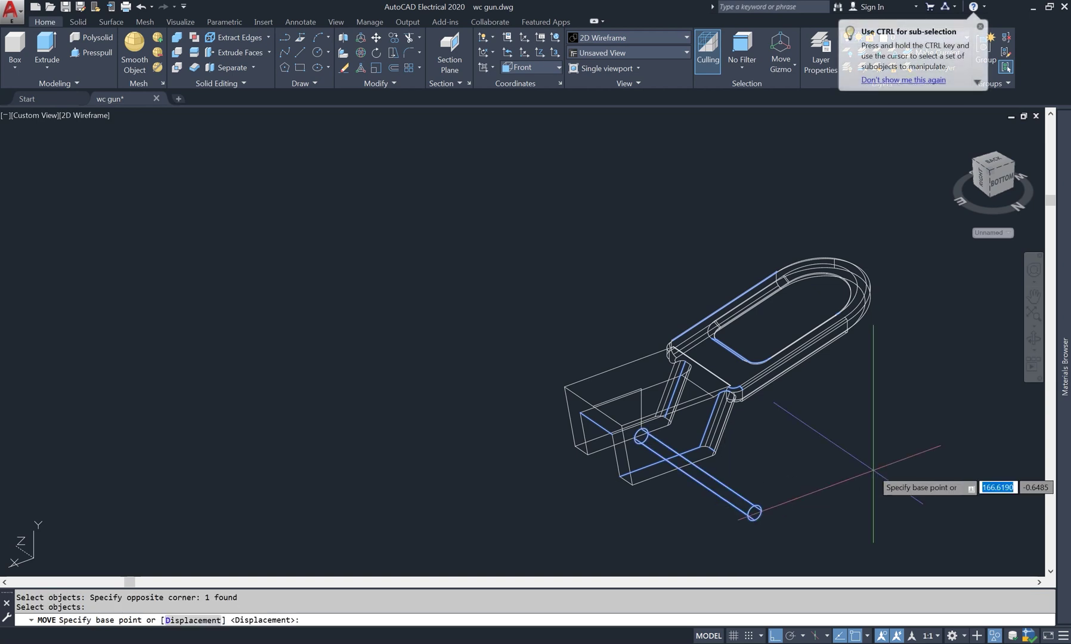
click(876, 476)
click(811, 436)
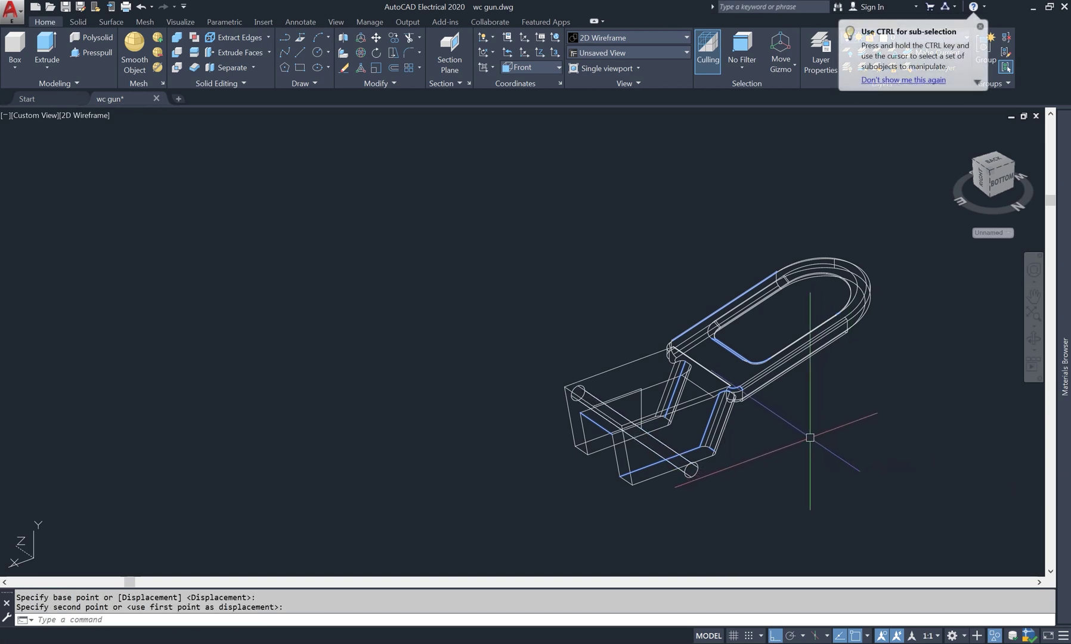
Subtract the cylinder from the block and lever solid to cut pin holes through both side walls.
text(su)
key(Return)
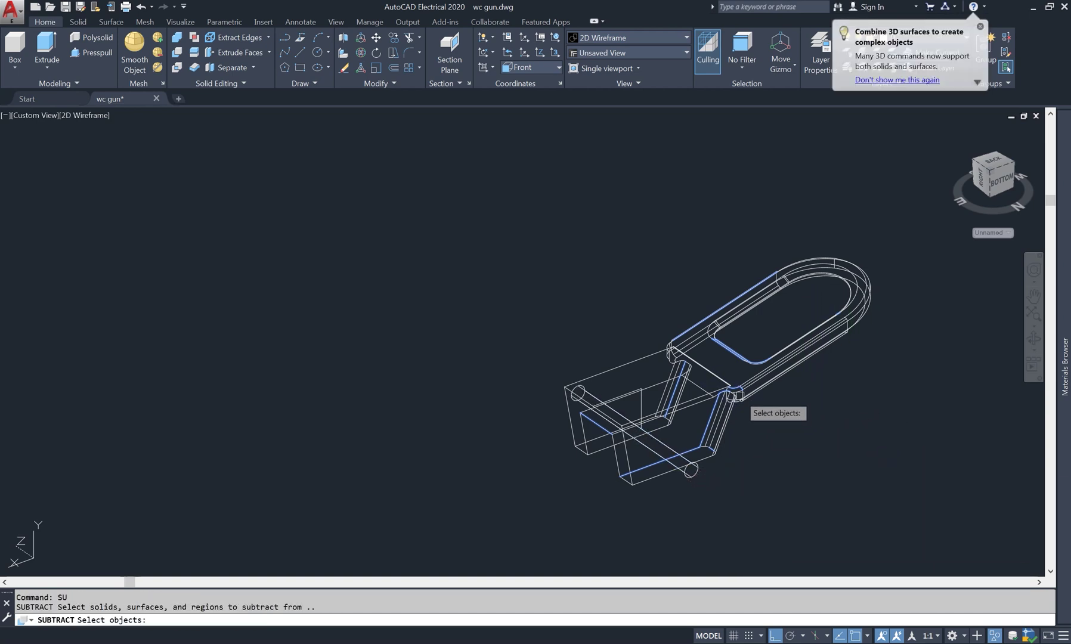
click(740, 398)
key(Return)
click(692, 464)
key(Return)
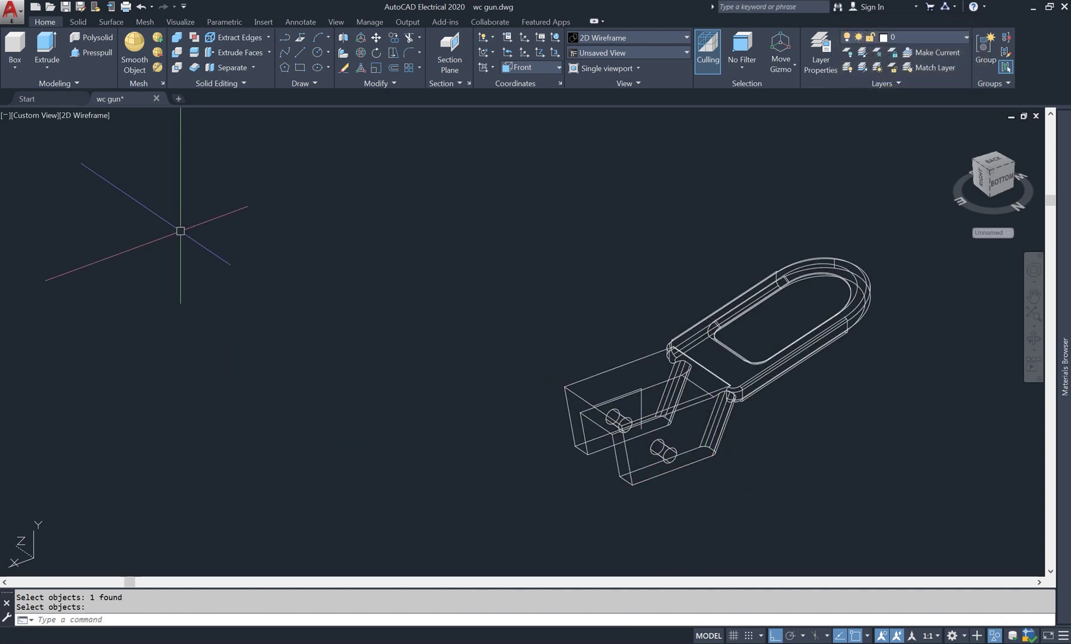
Restore the Shaded visual style and erase the construction polyline on the block.
click(107, 115)
click(166, 195)
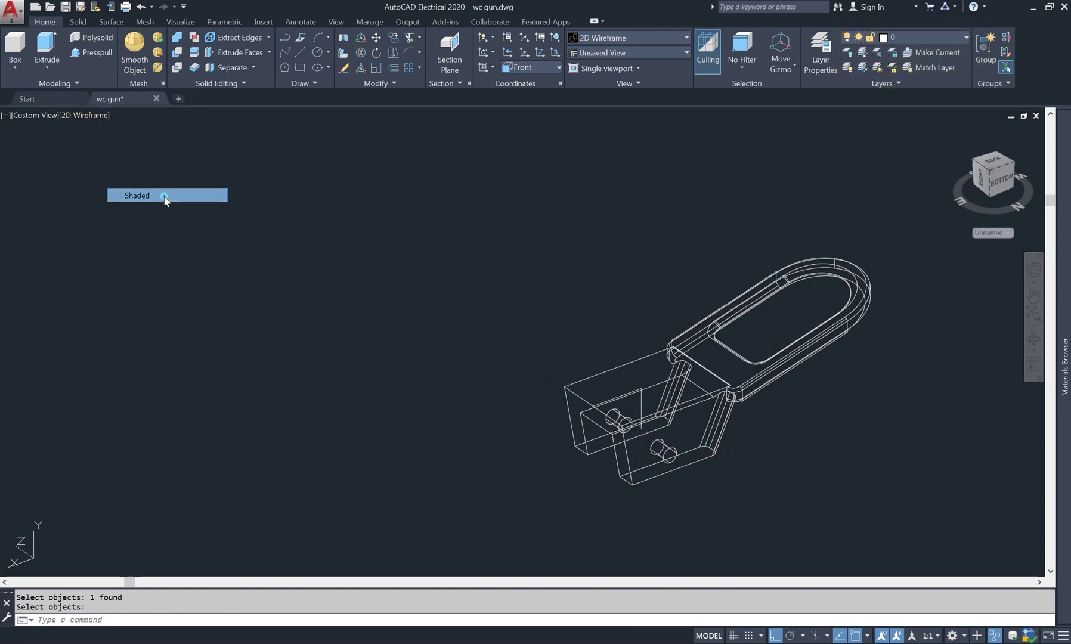
scroll(565, 387, up, 4)
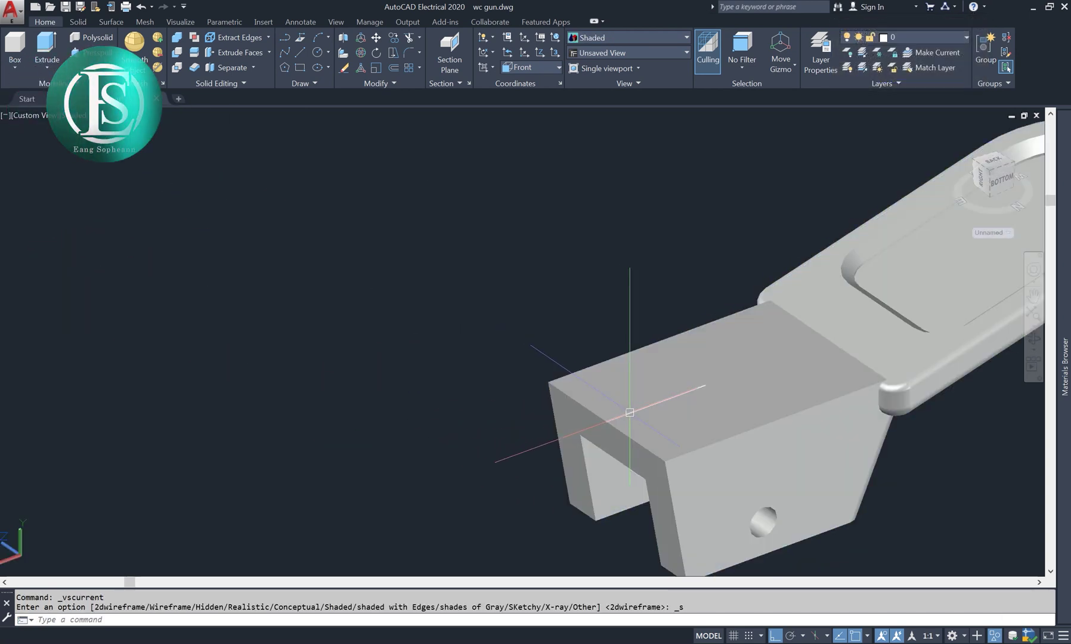
text(e)
key(Return)
scroll(597, 471, down, 3)
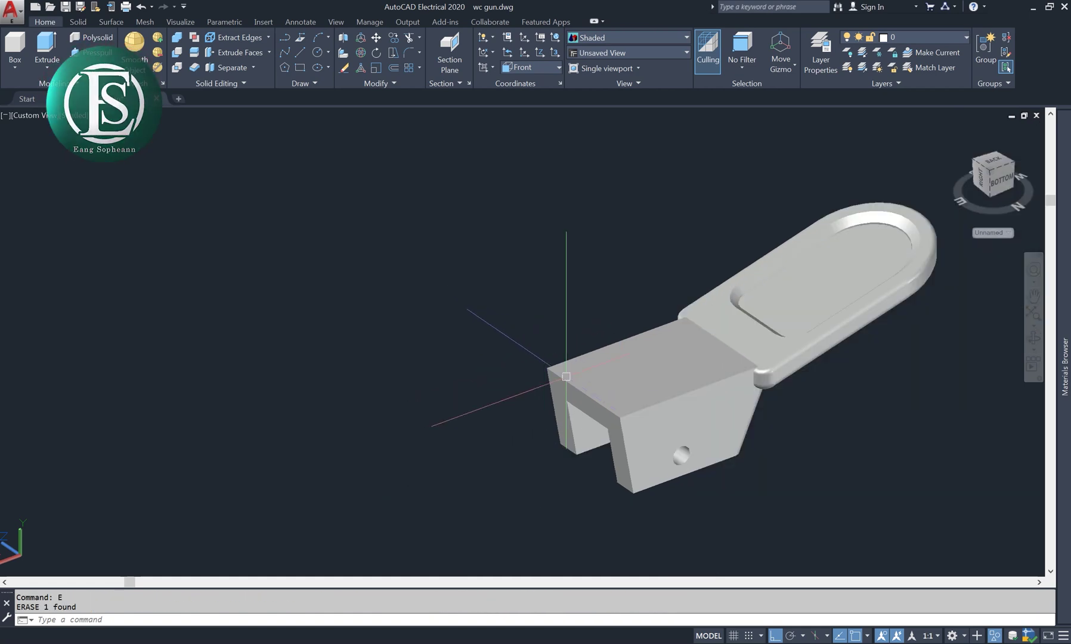
Fillet the two outer vertical edges at the block's open end with radius 1.
scroll(641, 488, up, 2)
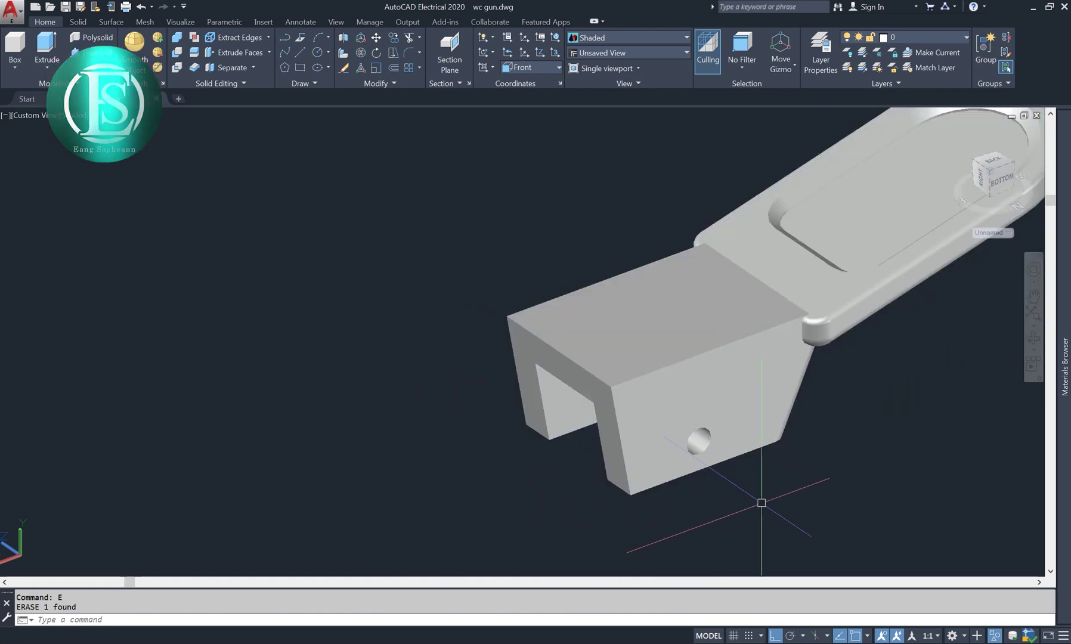
text(f)
key(Return)
text(r)
key(Return)
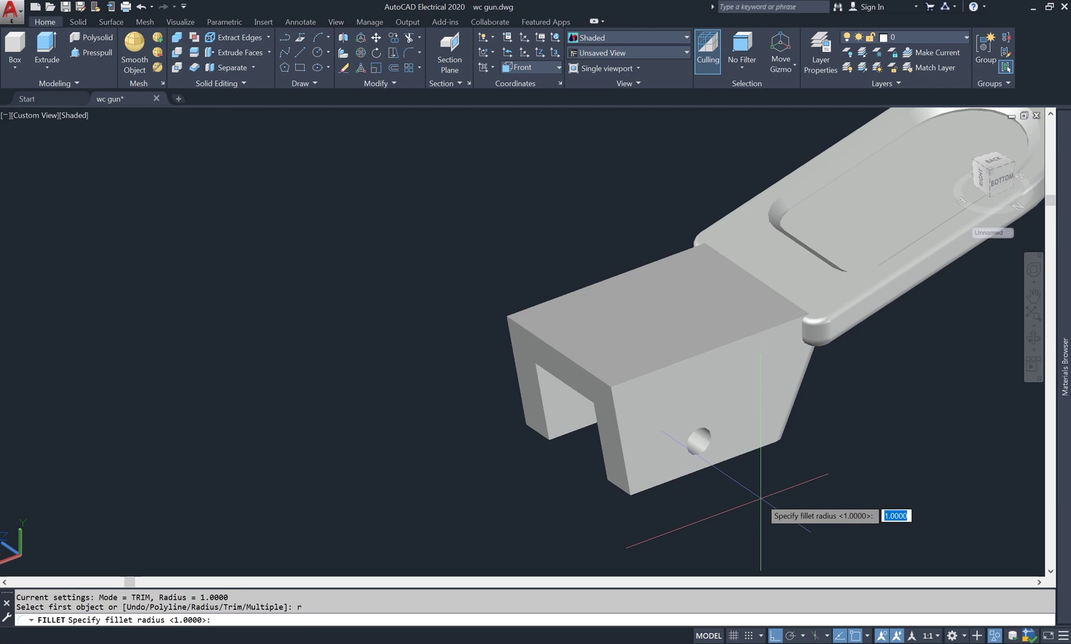
key(Return)
click(622, 452)
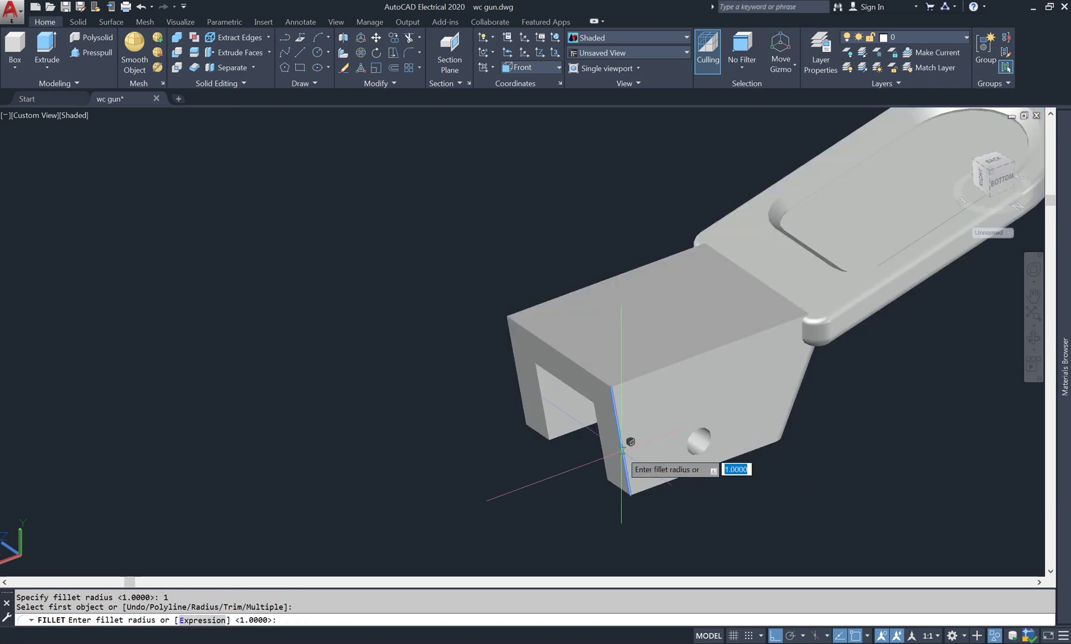
key(Return)
key(Return)
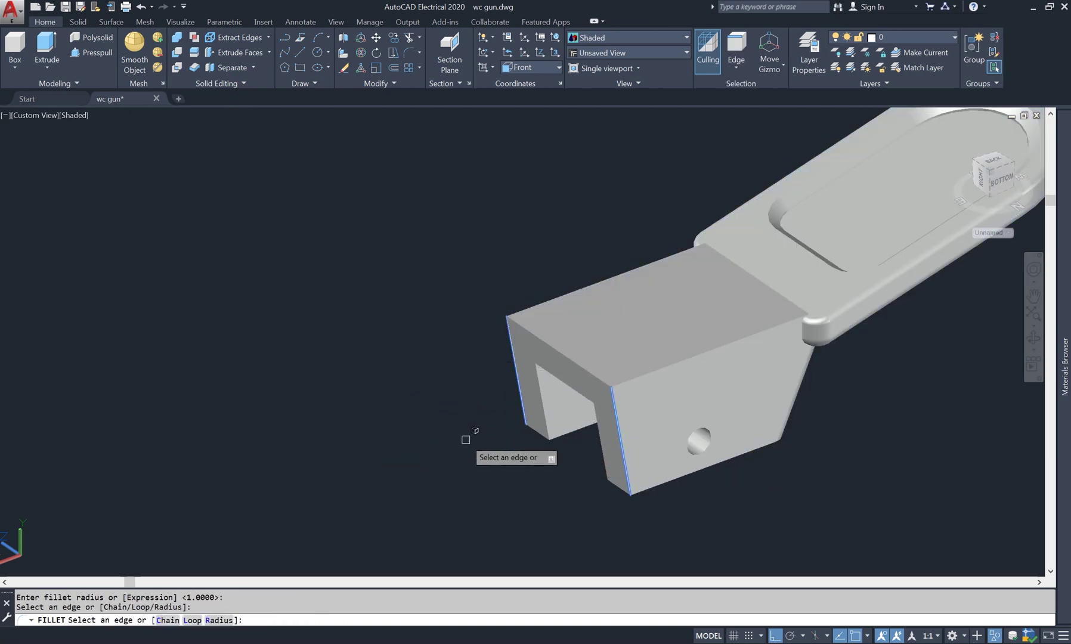
key(Return)
Fillet the two inner vertical edges at the block's open end with radius 1.
click(545, 403)
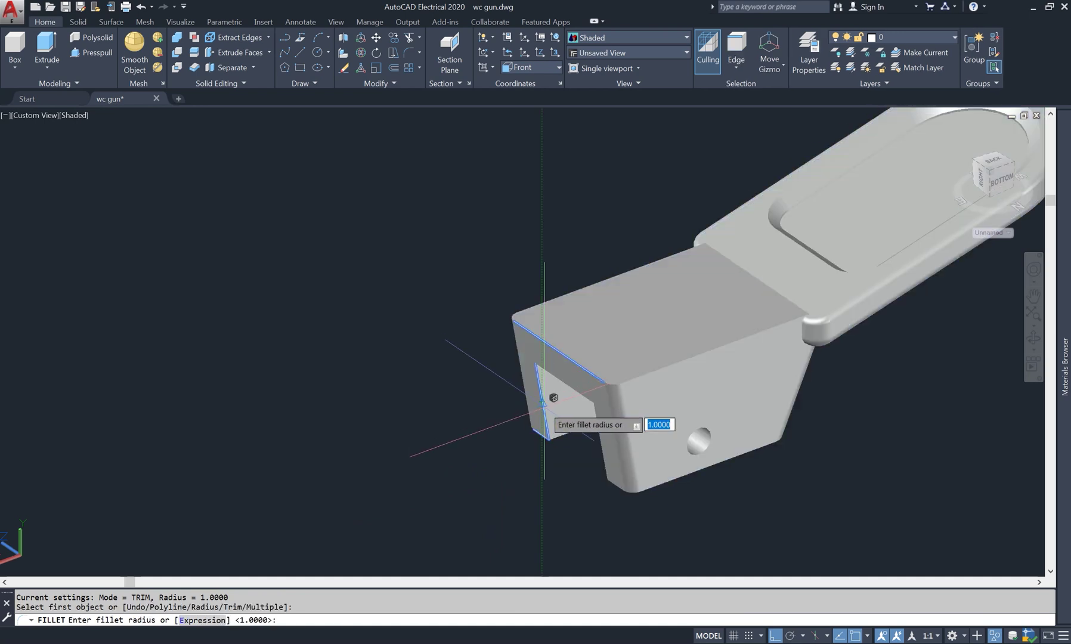
key(Return)
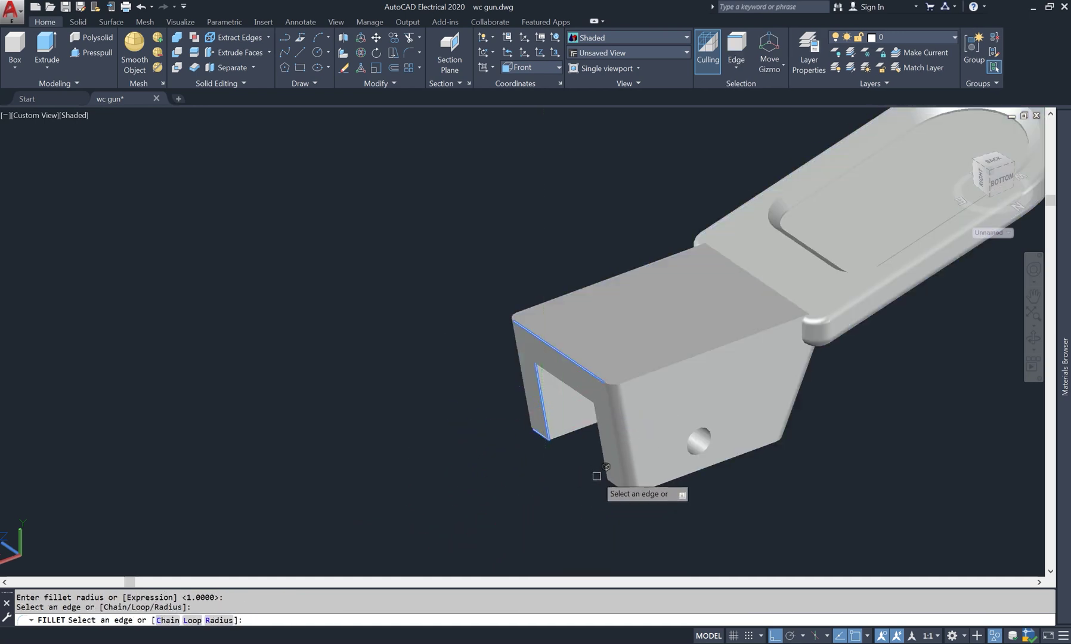
key(Return)
scroll(757, 429, down, 3)
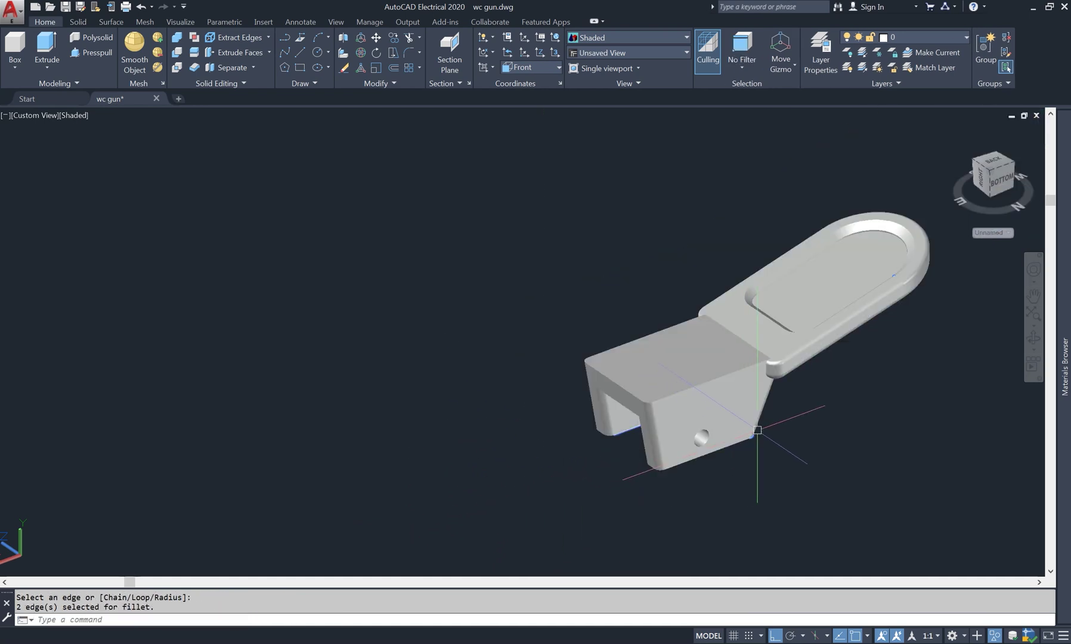
click(1026, 337)
drag(820, 358, 574, 372)
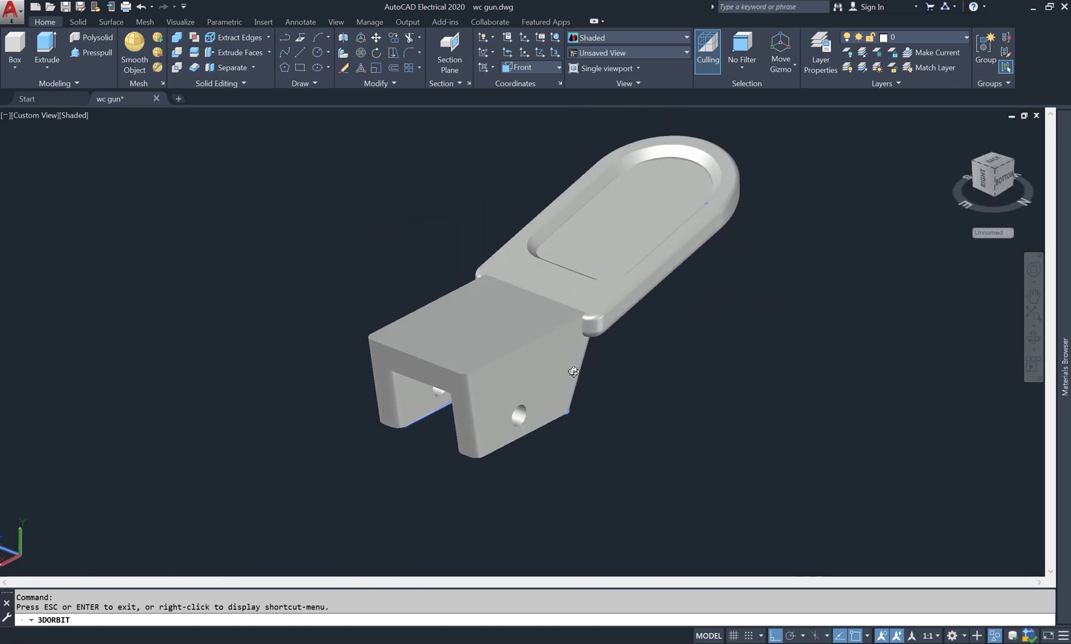
End the object isolation to bring back all the other spray gun parts.
right_click(325, 213)
click(352, 221)
scroll(376, 351, down, 4)
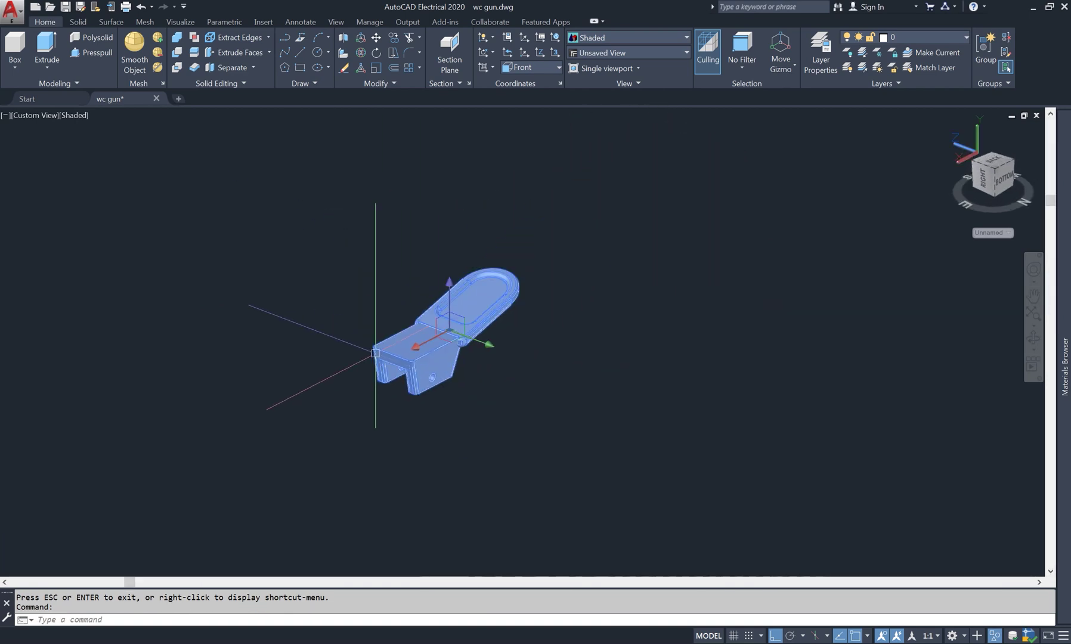
scroll(460, 354, up, 3)
key(Escape)
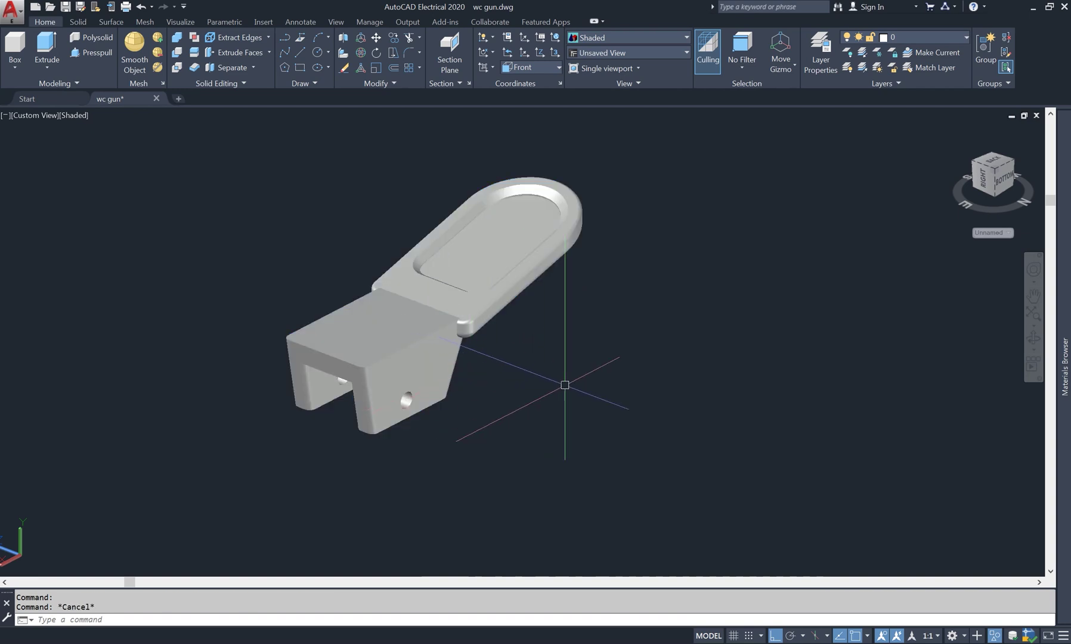
click(995, 635)
scroll(650, 419, down, 3)
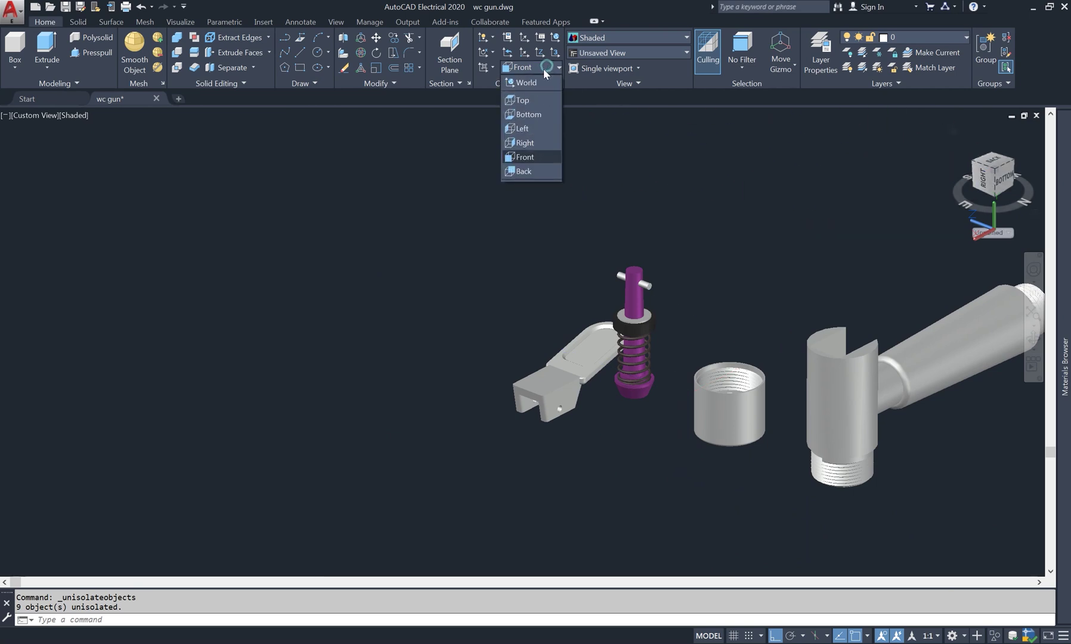
Set the coordinate system to World and view the gun parts from the SW Isometric direction.
click(532, 82)
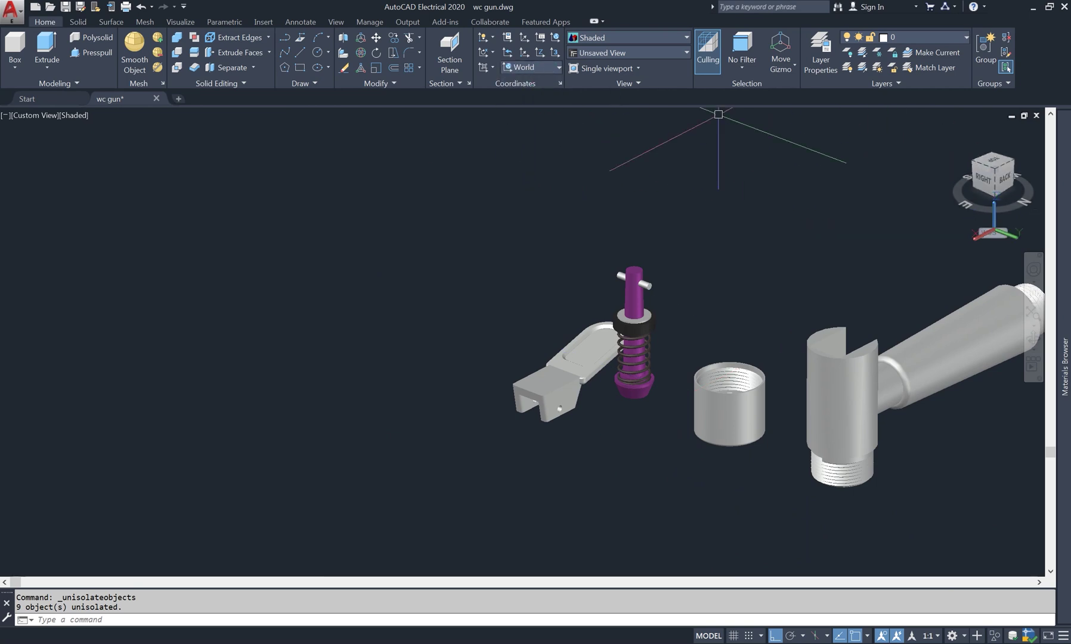
click(1015, 161)
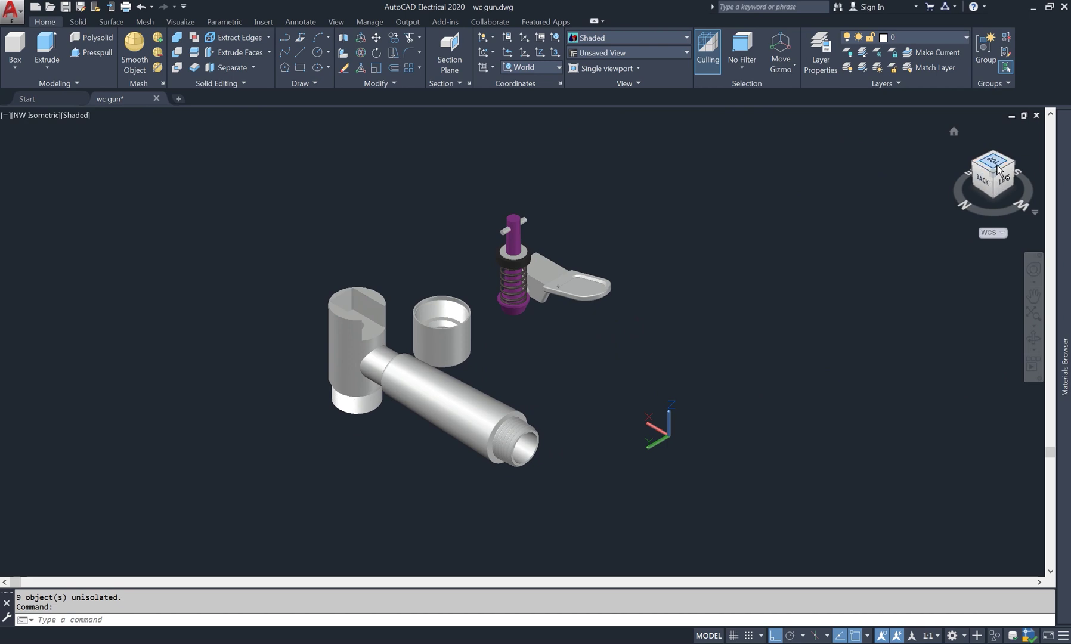
click(1012, 162)
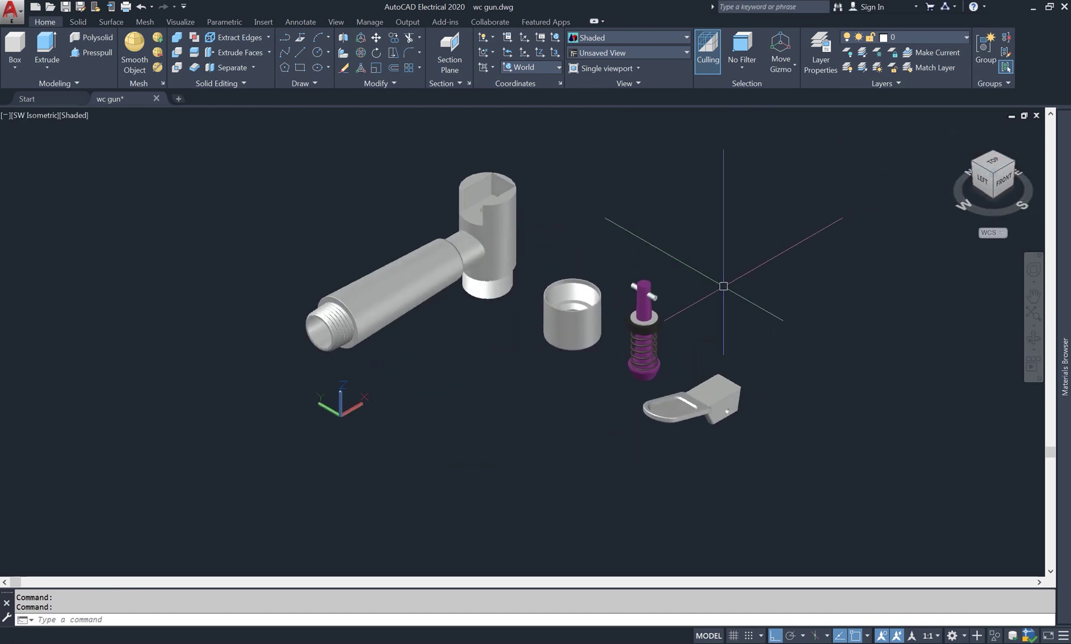
scroll(513, 264, up, 2)
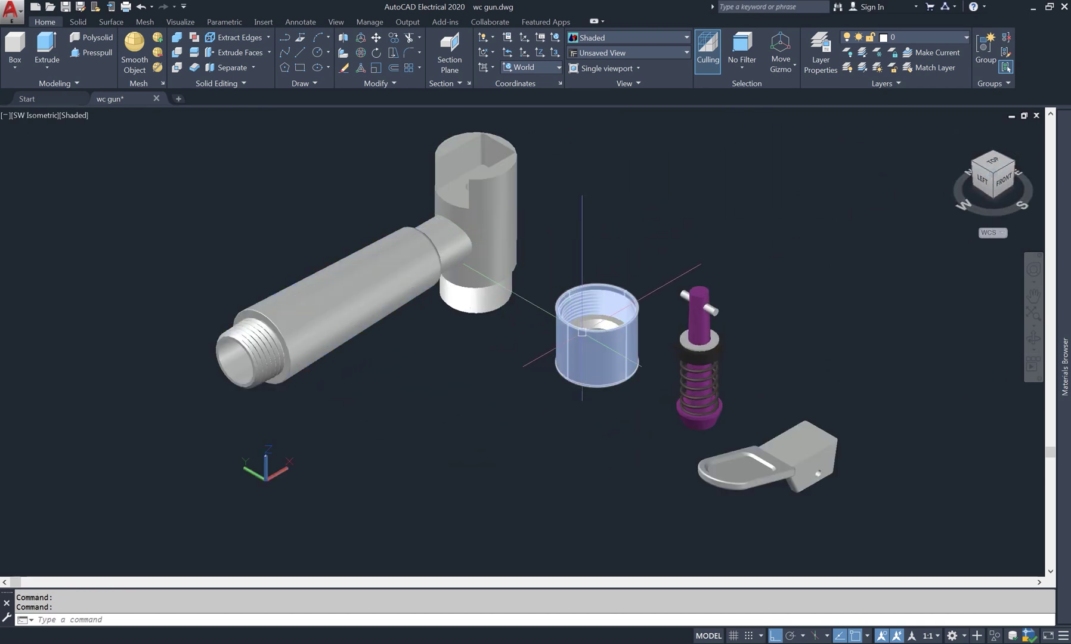
scroll(712, 387, up, 3)
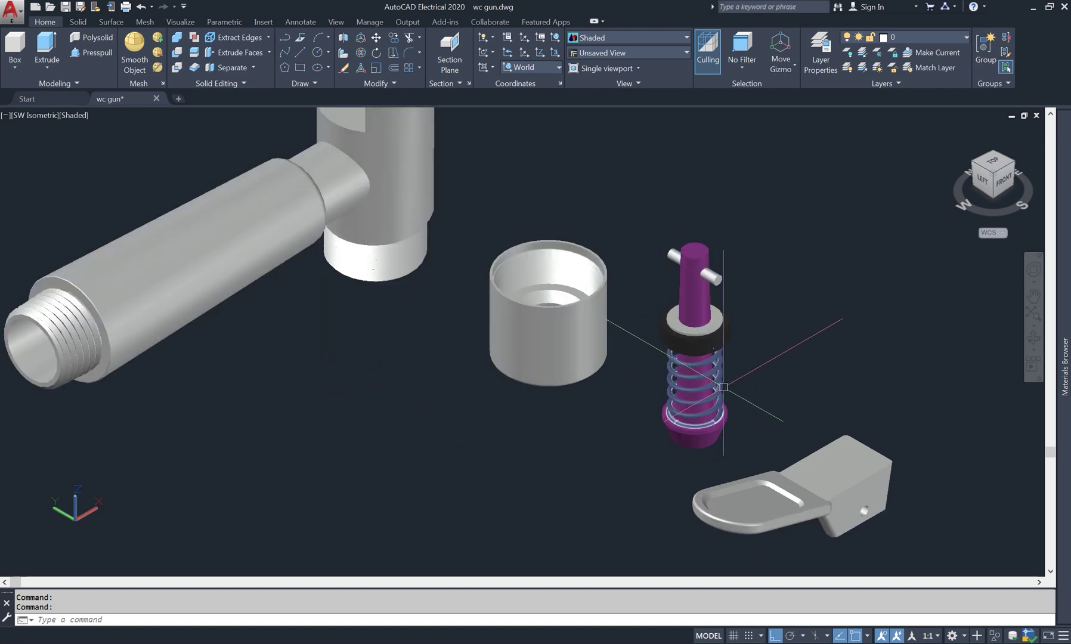
scroll(722, 385, down, 4)
middle_drag(769, 359, 689, 327)
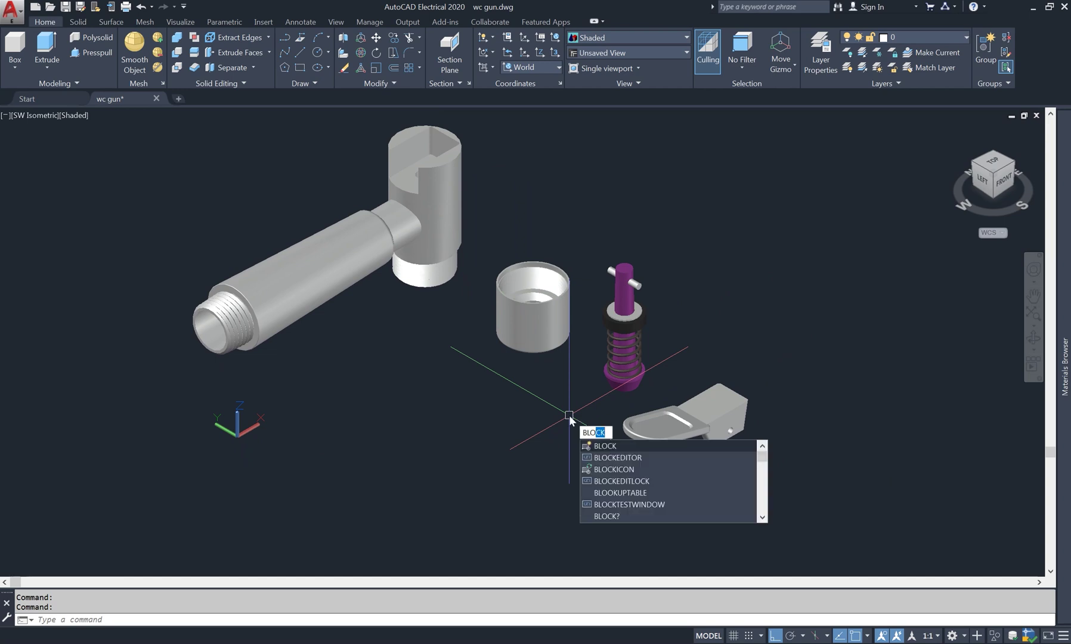
Define a block named acc1 from the purple plunger with its pin, collar and spring.
click(619, 446)
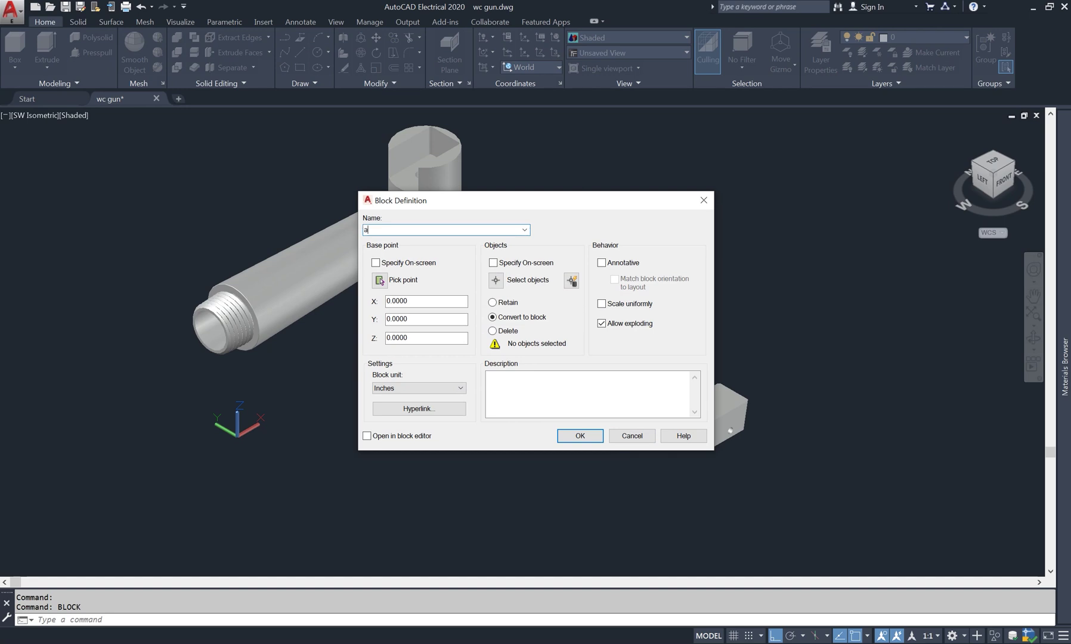
text(acc1)
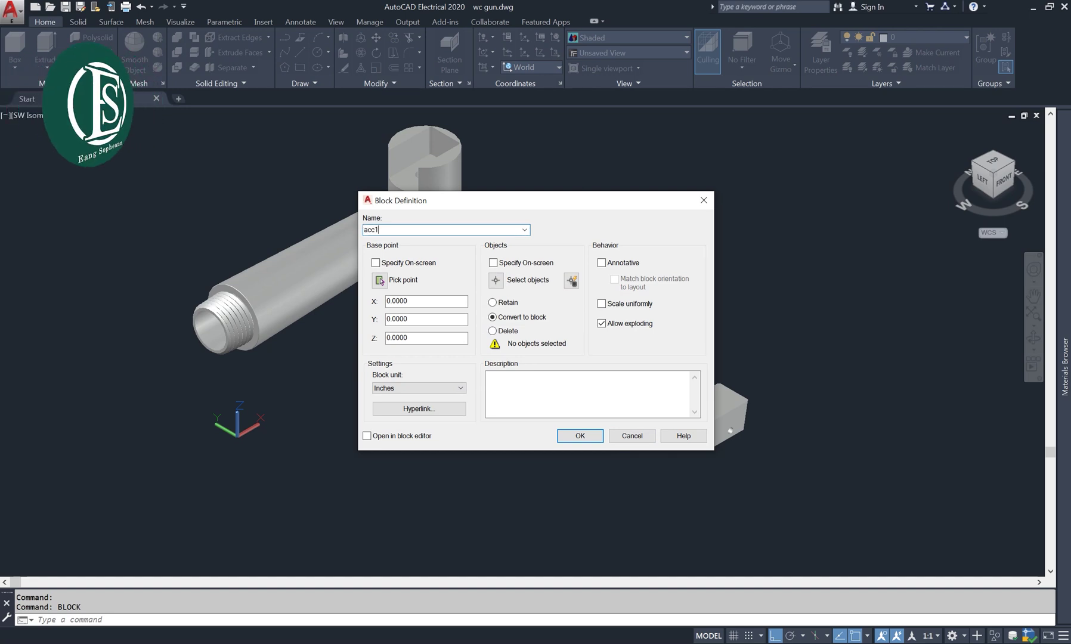
click(495, 280)
click(665, 259)
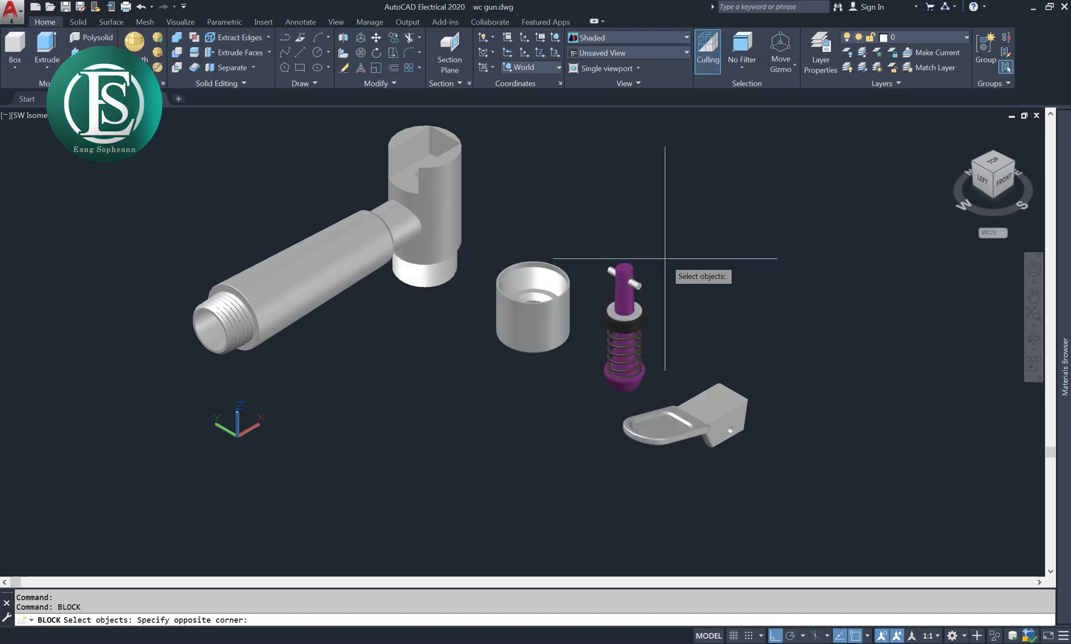
click(597, 388)
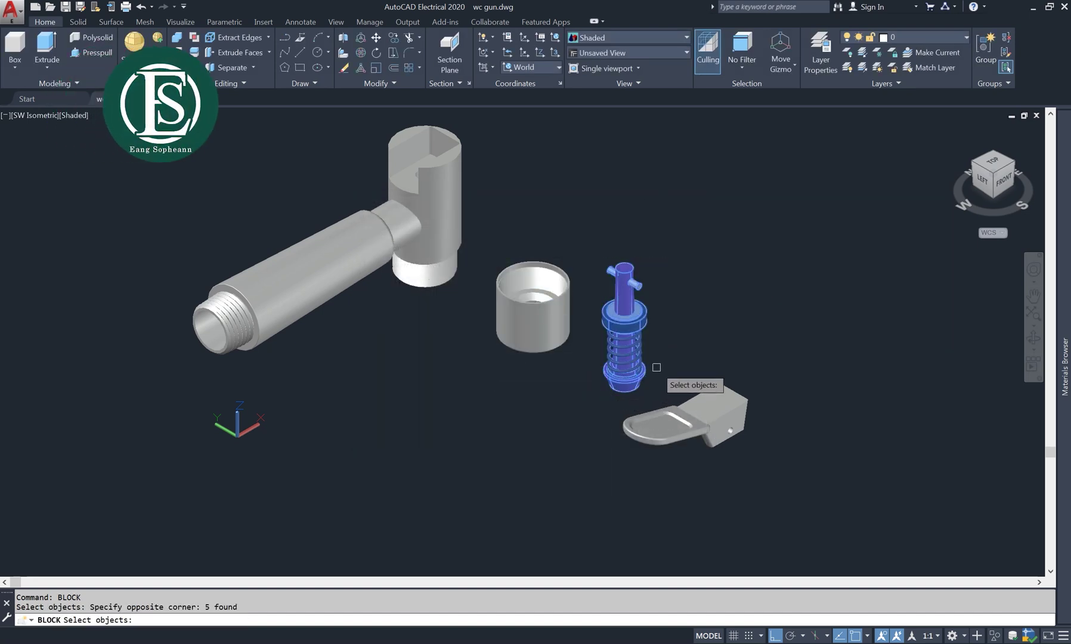
key(Return)
click(580, 436)
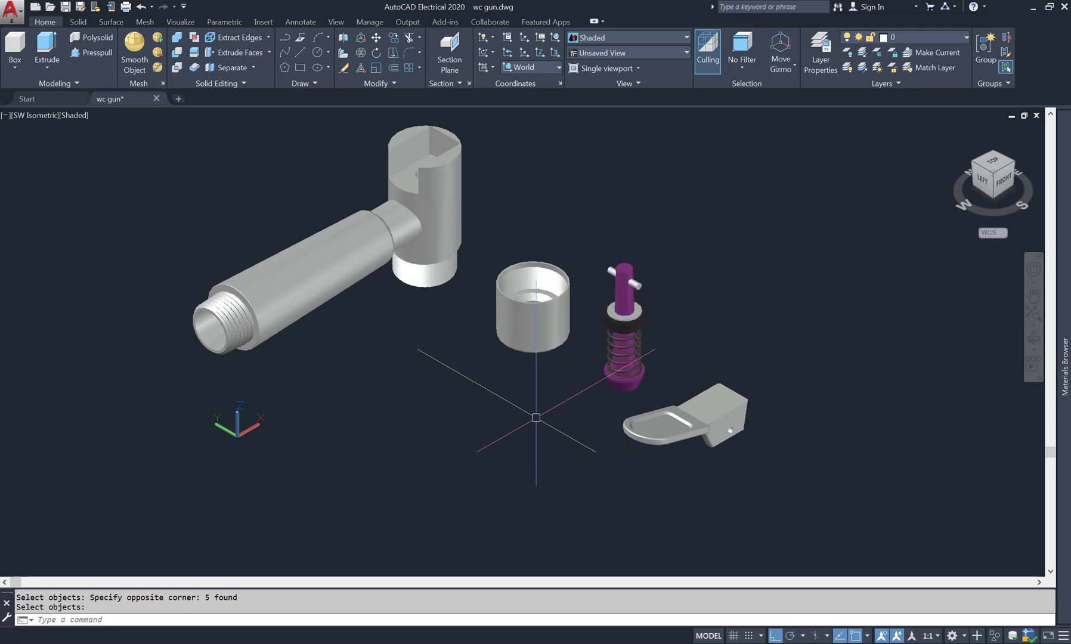
Define a block named acc2 from the threaded cap and the parts inside it.
key(space)
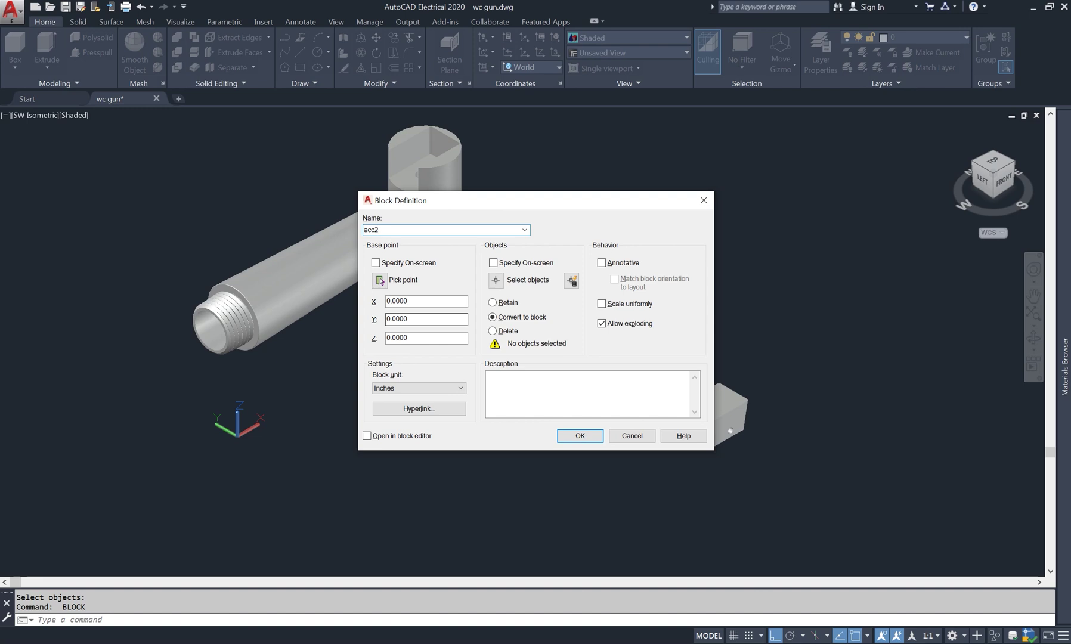
click(506, 280)
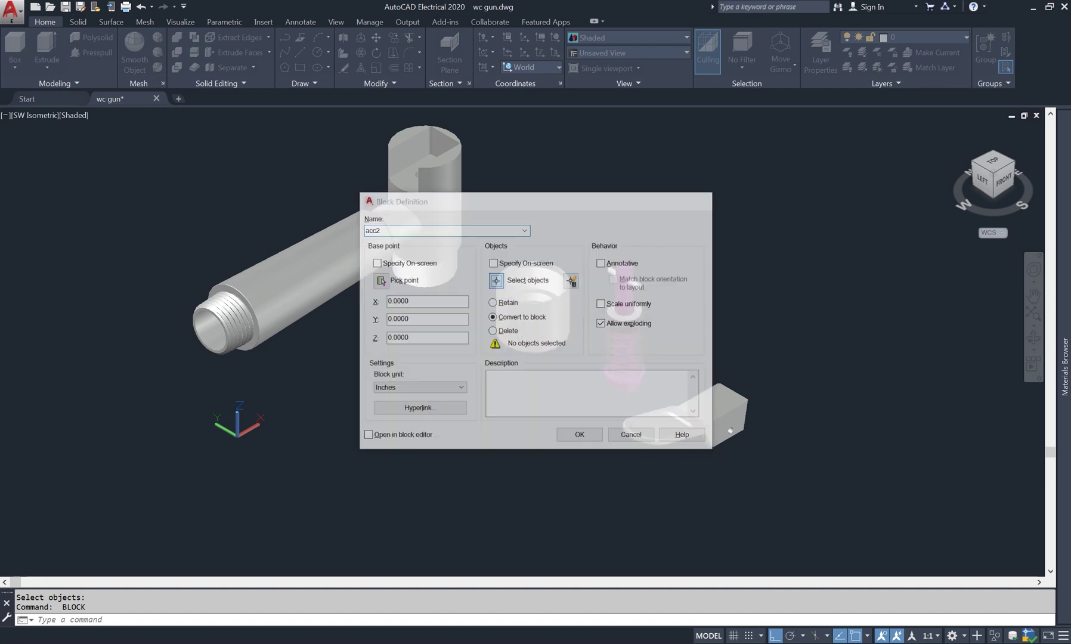
click(485, 406)
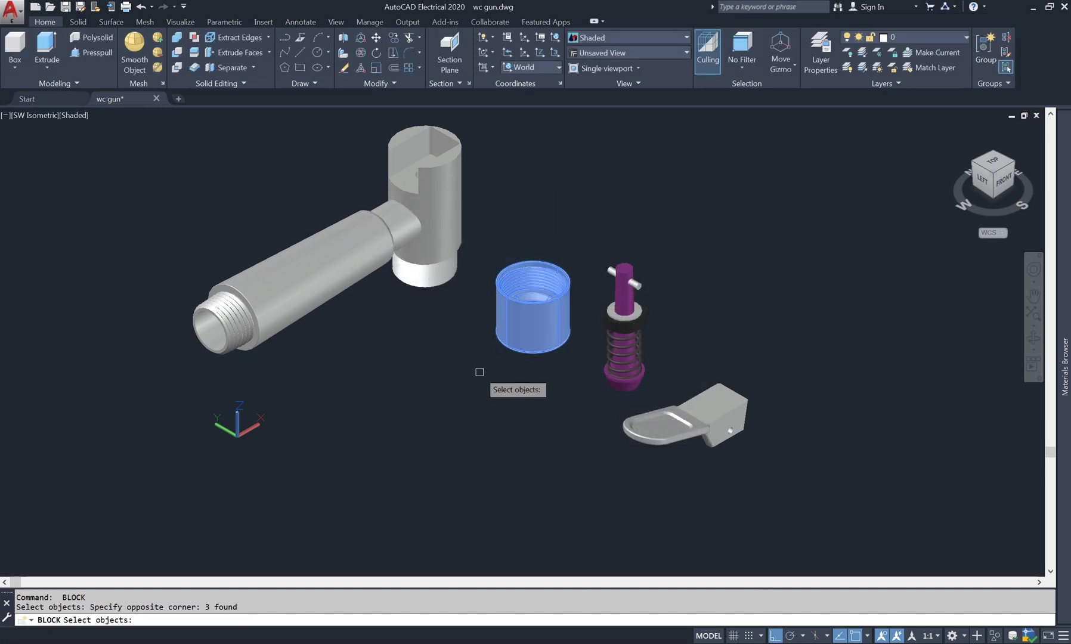
key(Return)
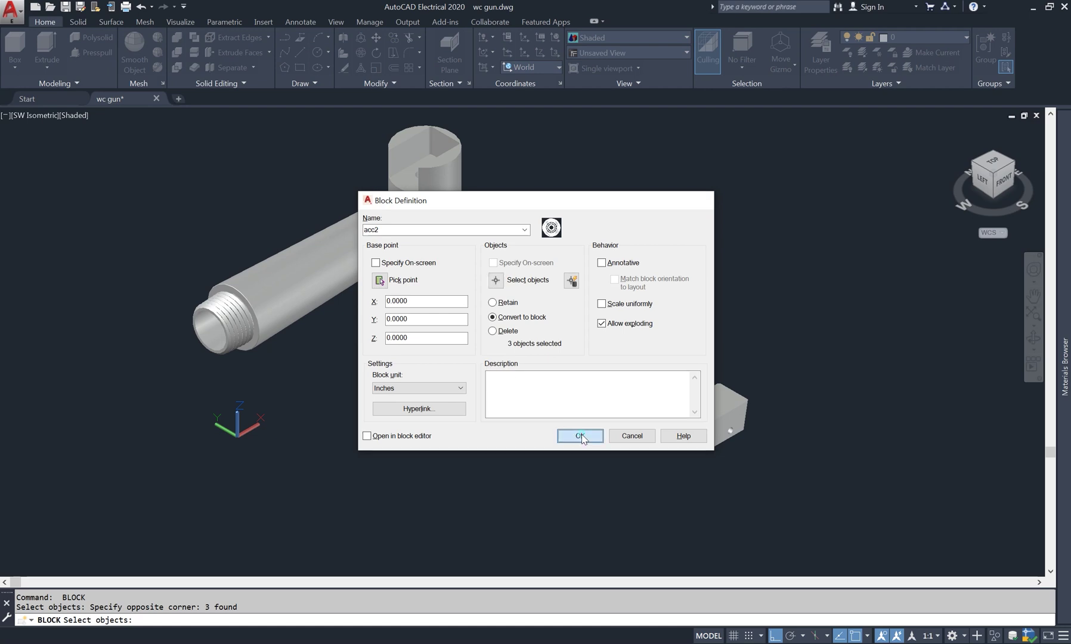
click(579, 436)
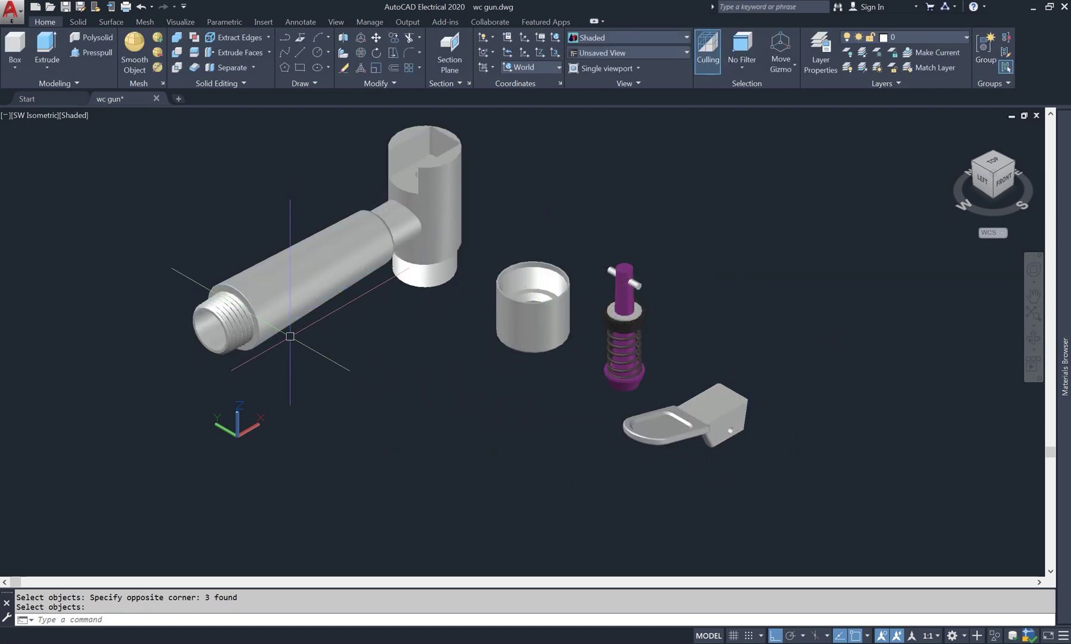
Display the model in the 2D Wireframe visual style and orbit it to expose the plunger's circle centers.
click(76, 115)
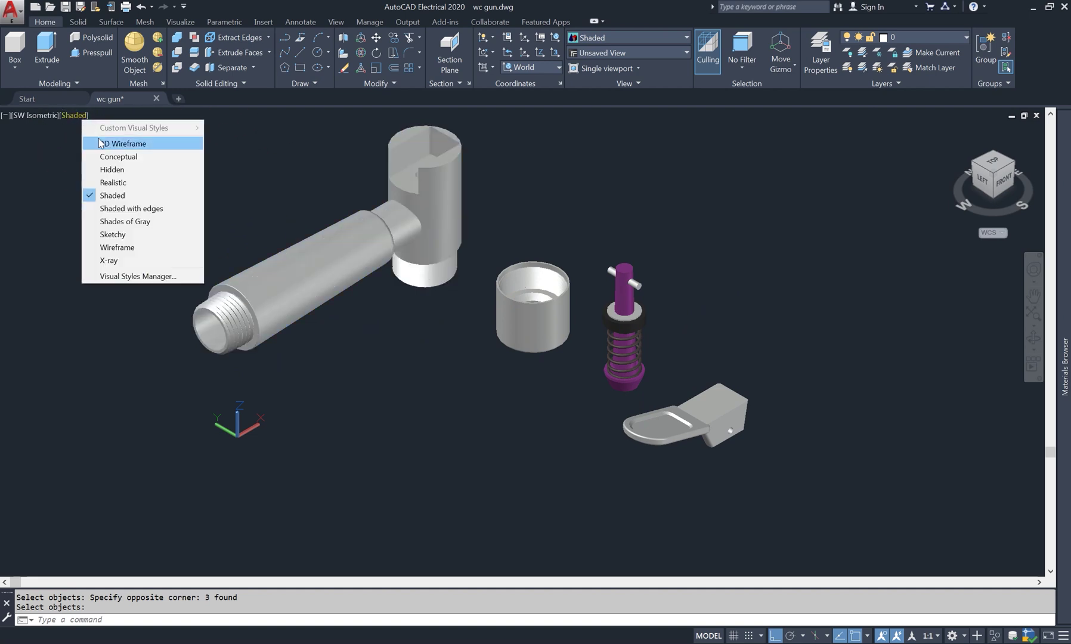
click(119, 143)
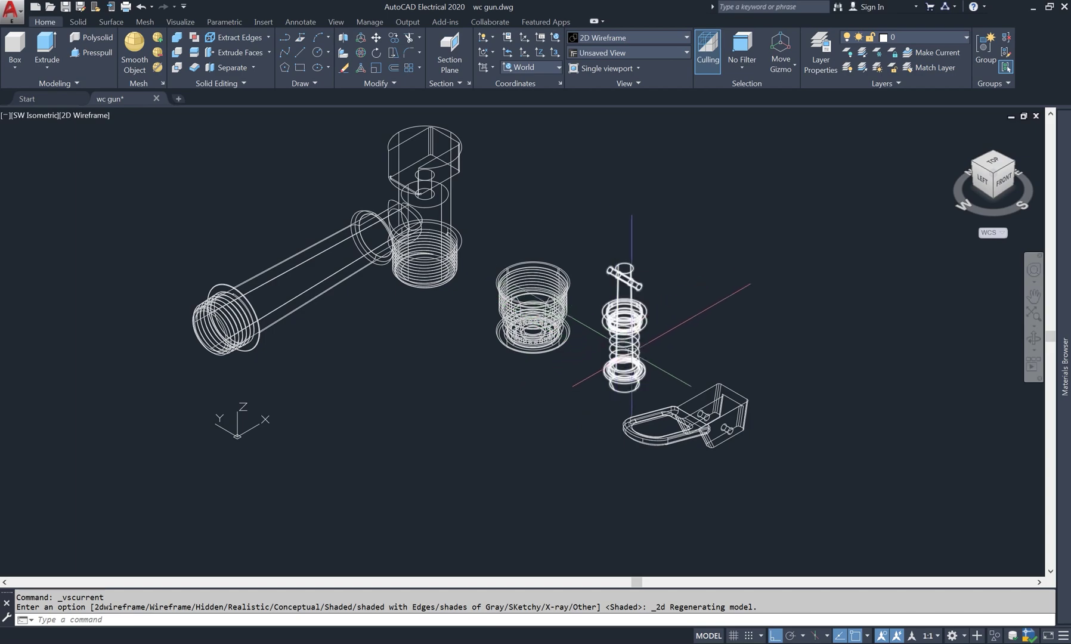
click(1033, 338)
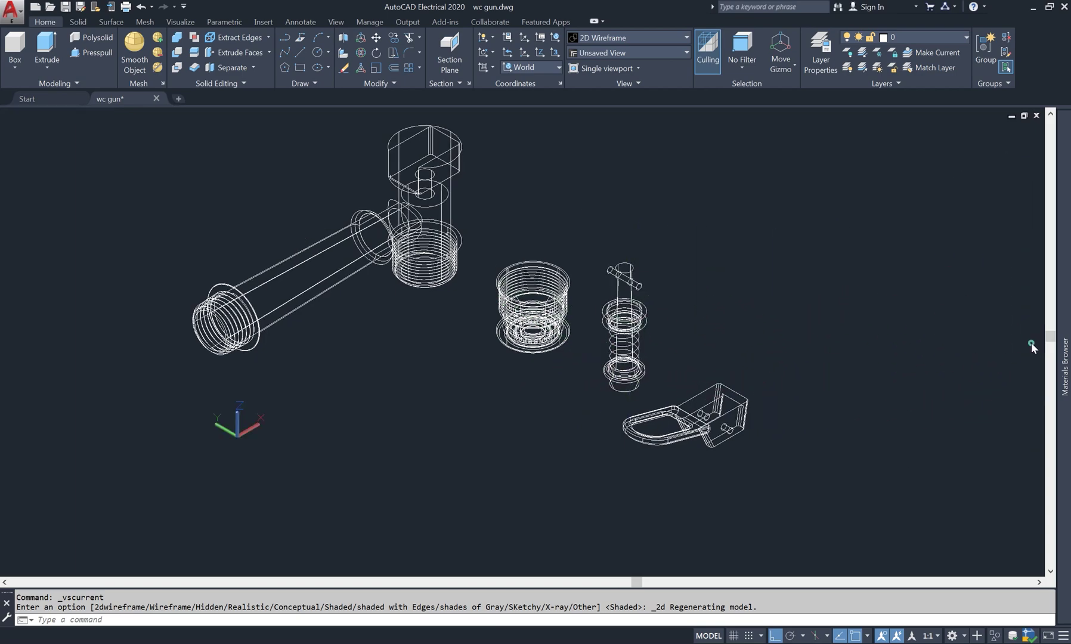
drag(685, 430, 618, 375)
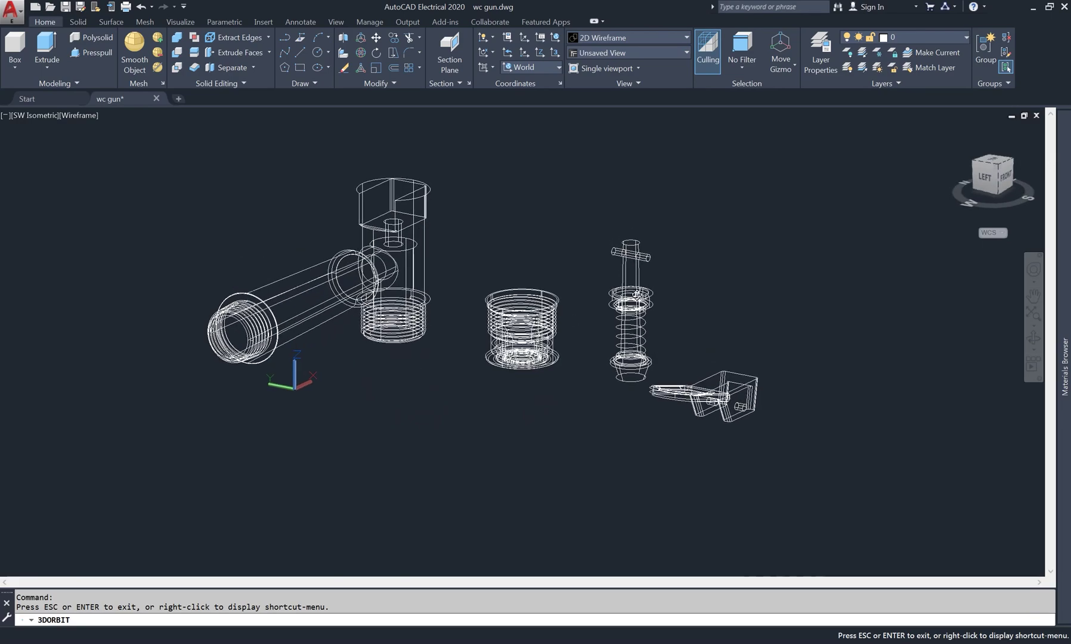
scroll(636, 295, up, 3)
drag(636, 294, 629, 331)
right_click(674, 260)
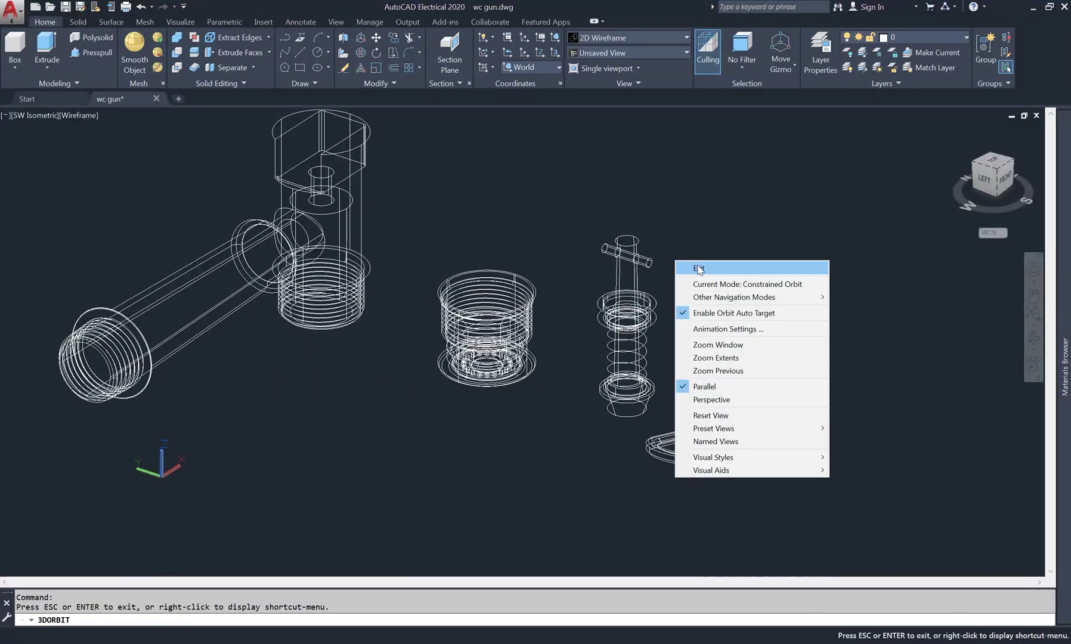
click(692, 268)
Move the plunger block from its collar's center to the matching center inside the gun body's vertical cylinder.
text(m)
key(Return)
click(635, 326)
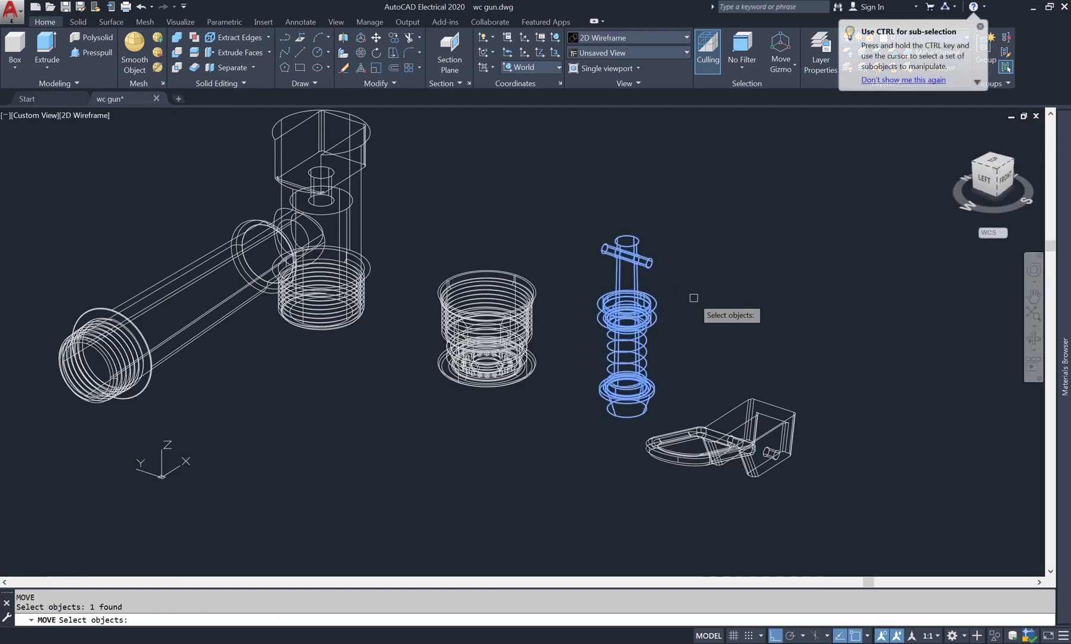
key(Return)
scroll(694, 305, up, 10)
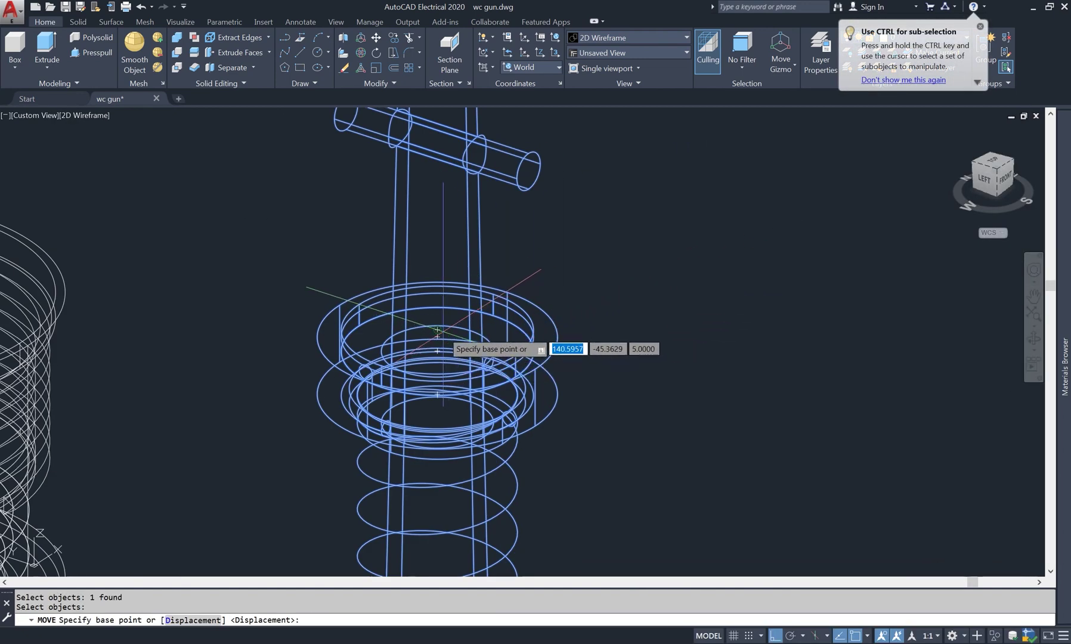
scroll(788, 306, down, 5)
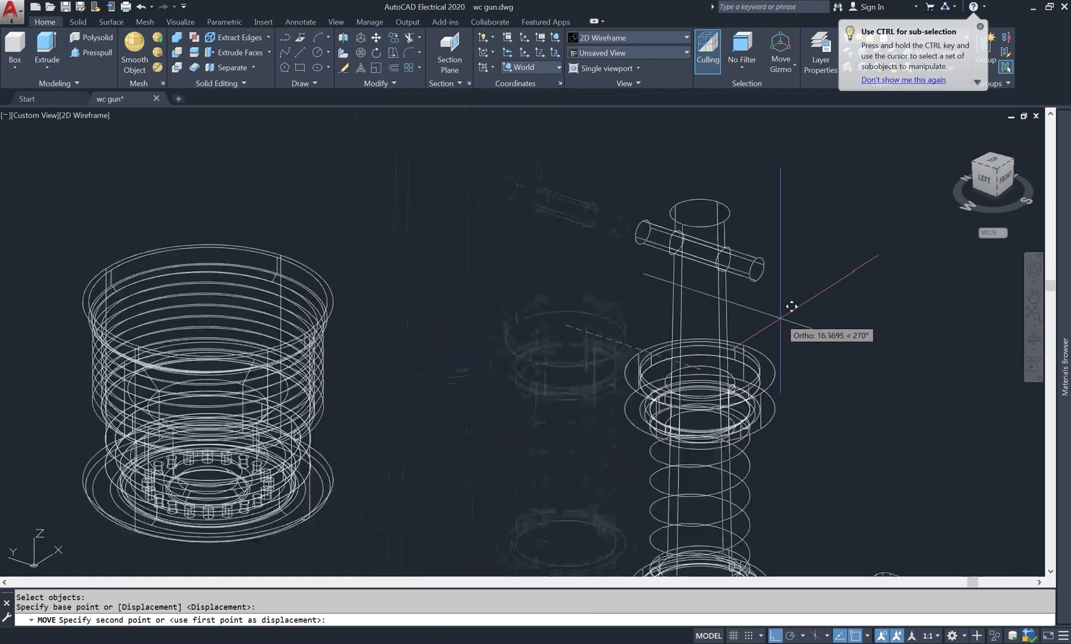
click(788, 307)
scroll(397, 205, up, 5)
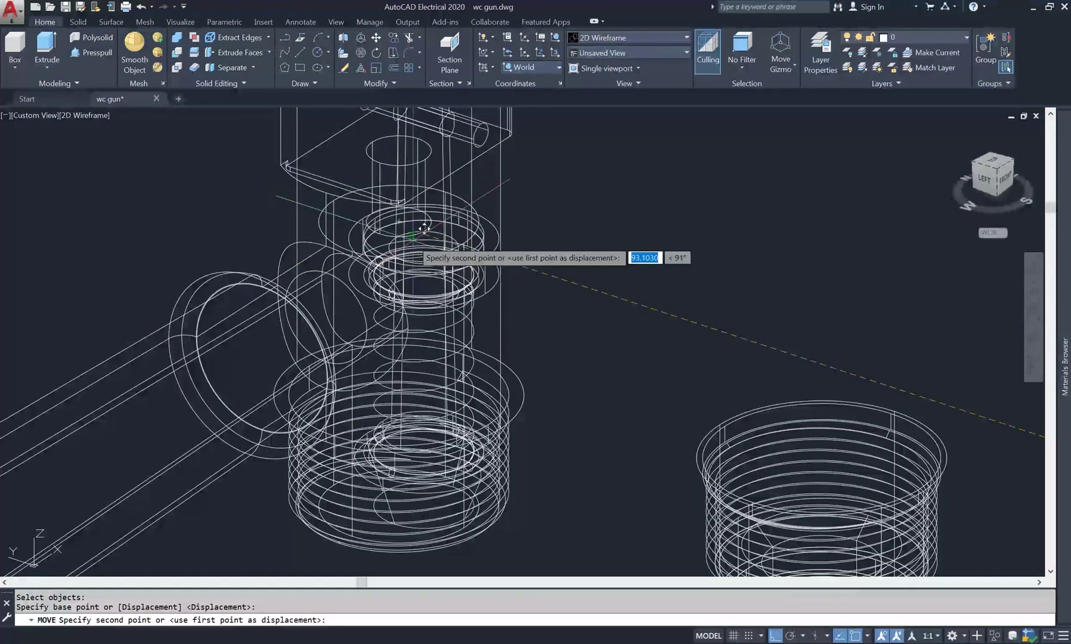
click(412, 223)
scroll(605, 230, down, 5)
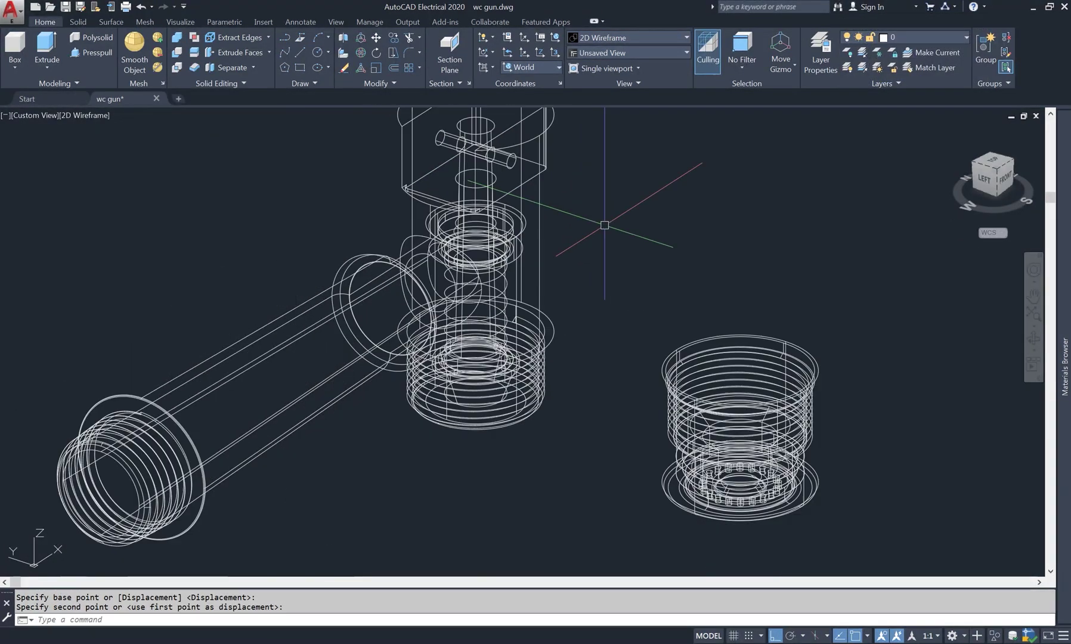
Switch to the Shaded visual style and inspect the plunger's fit inside the gun body.
click(95, 116)
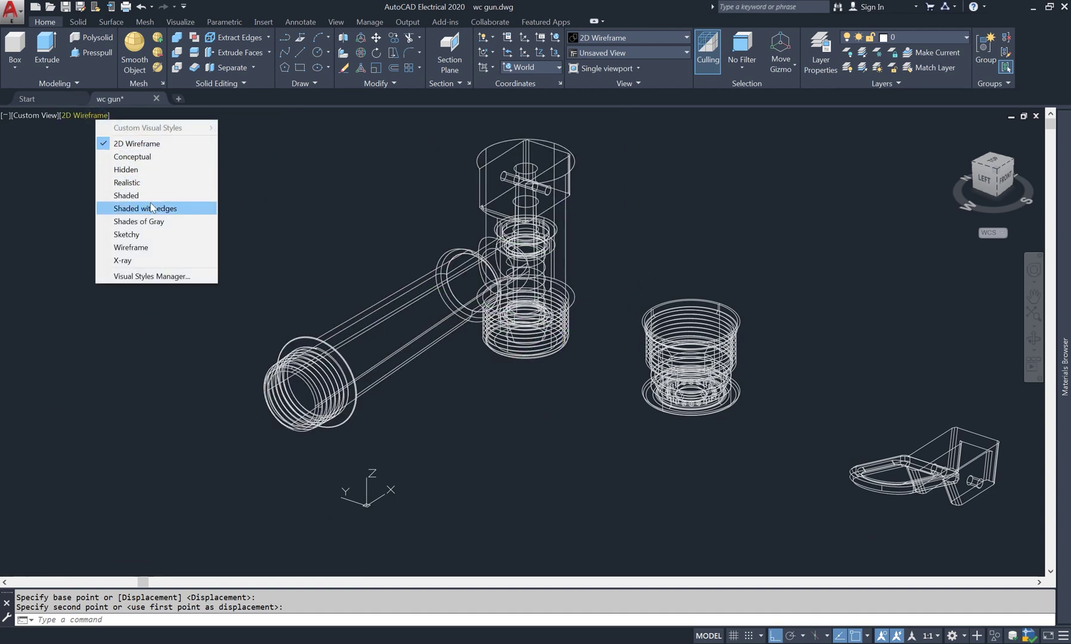
click(127, 196)
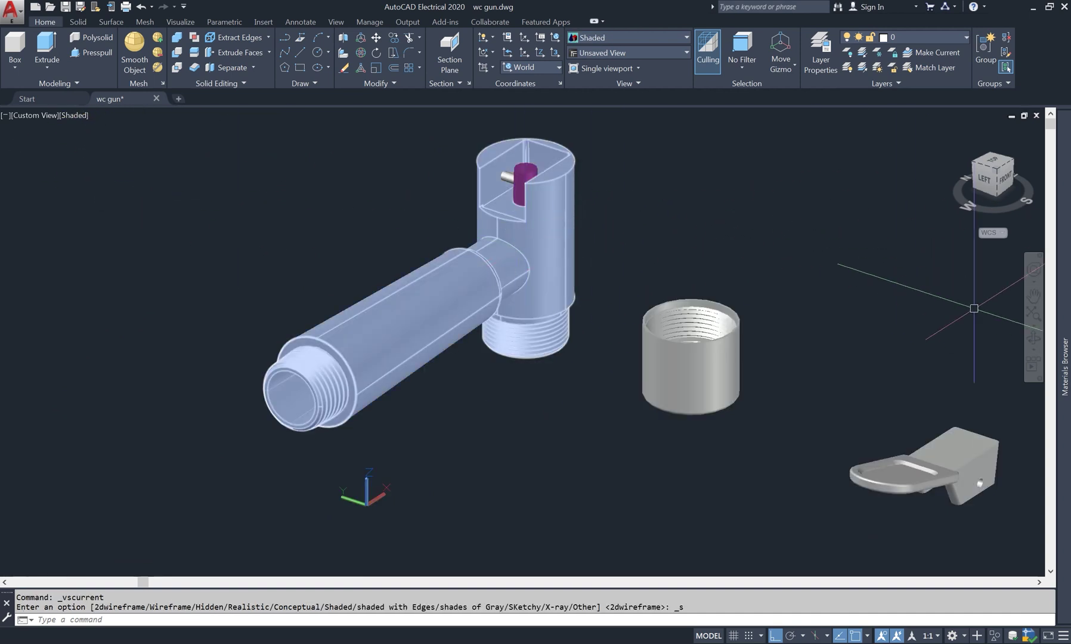
click(1034, 338)
mouse_move(565, 326)
mouse_down()
mouse_move(660, 280)
mouse_move(708, 281)
mouse_move(588, 283)
mouse_move(558, 325)
mouse_up()
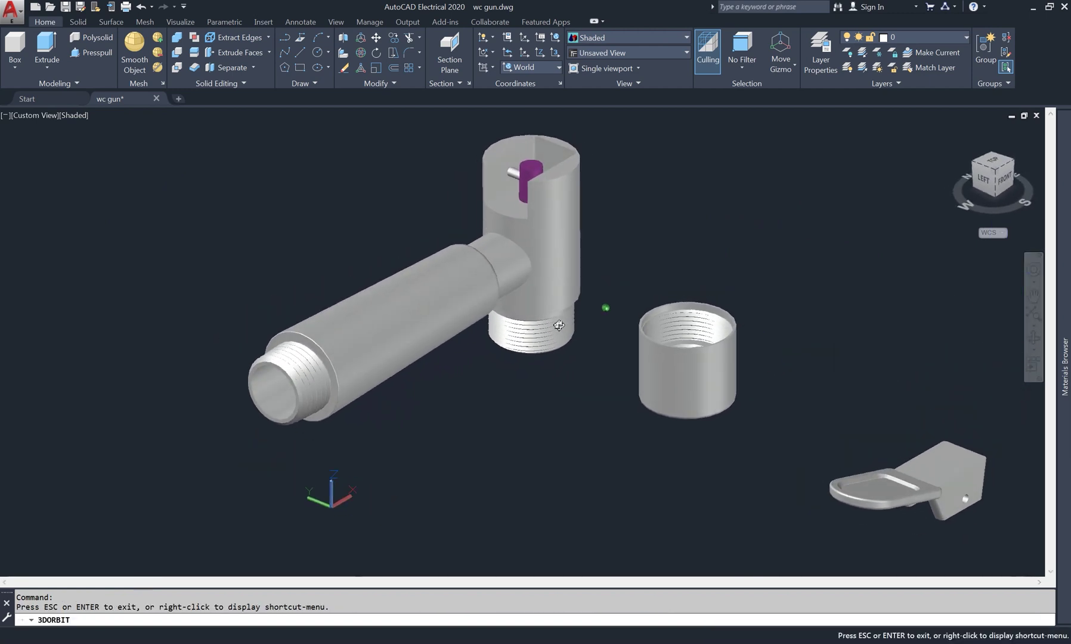
drag(517, 246, 477, 493)
right_click(626, 175)
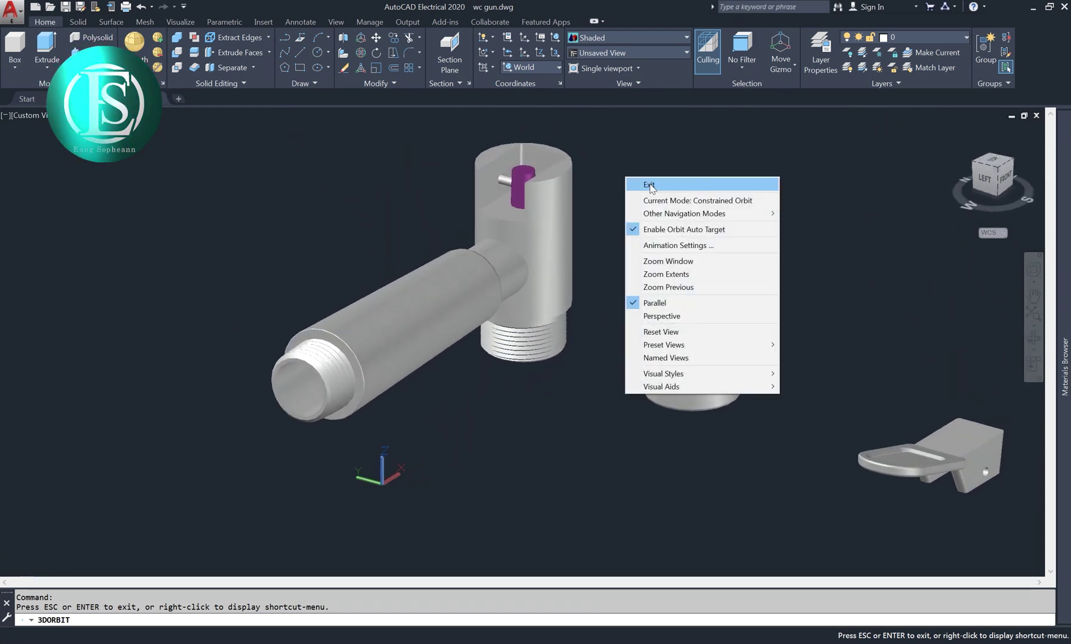
click(649, 184)
Return the model to the 2D Wireframe visual style with all the parts in view.
click(77, 115)
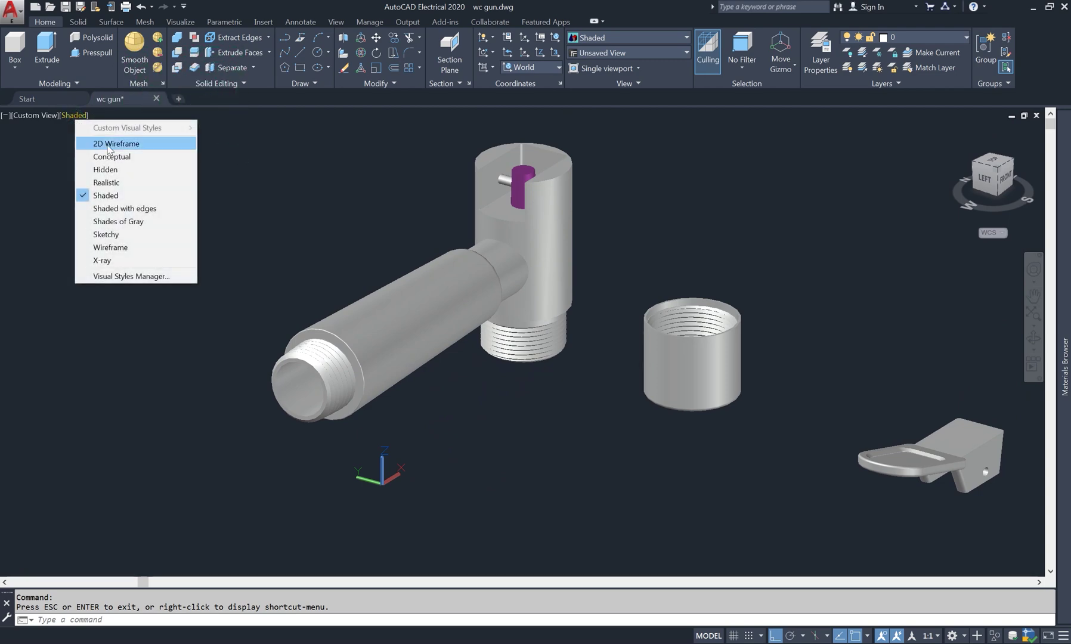
click(108, 143)
scroll(318, 222, down, 2)
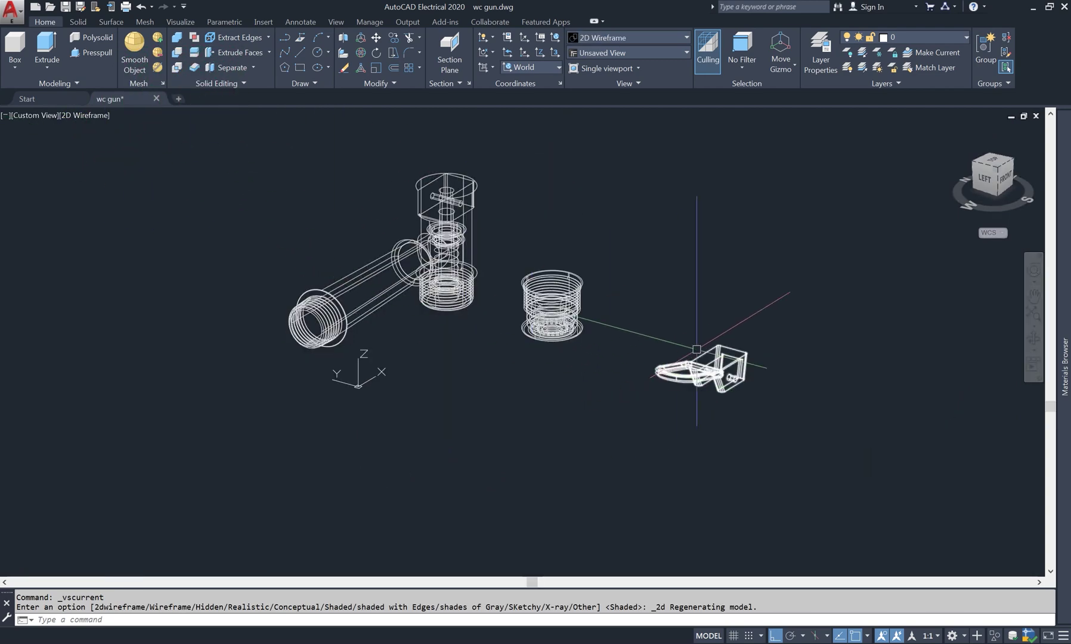
Move the lever block from its pin hole's end center to the matching end center of the pin in the gun body's top.
scroll(669, 249, up, 2)
middle_drag(674, 259, 702, 276)
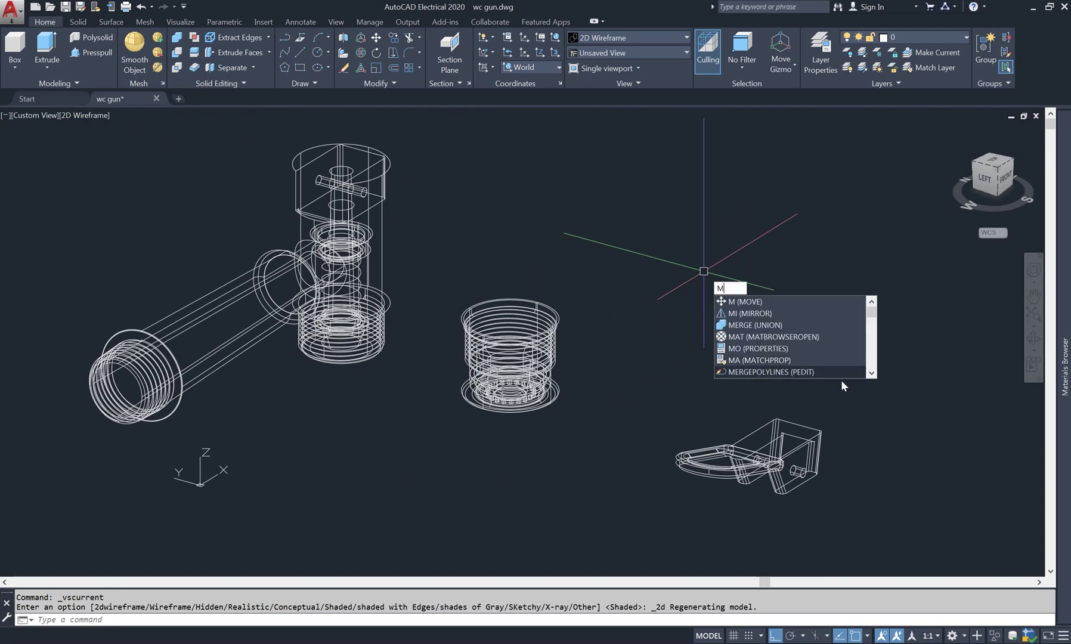
key(Return)
click(825, 359)
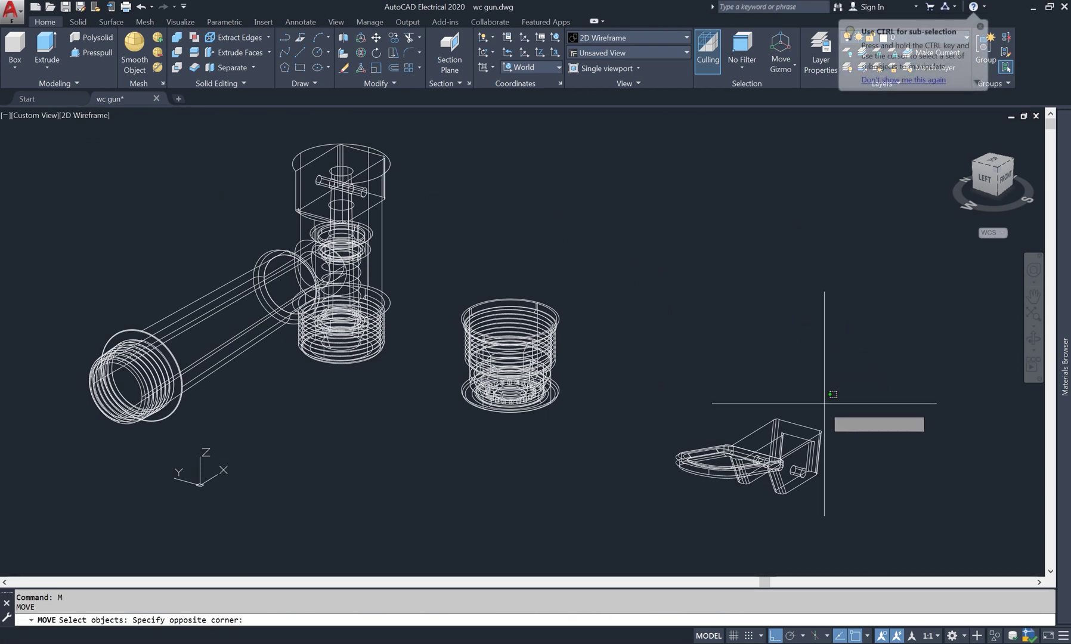
click(758, 504)
scroll(808, 504, up, 4)
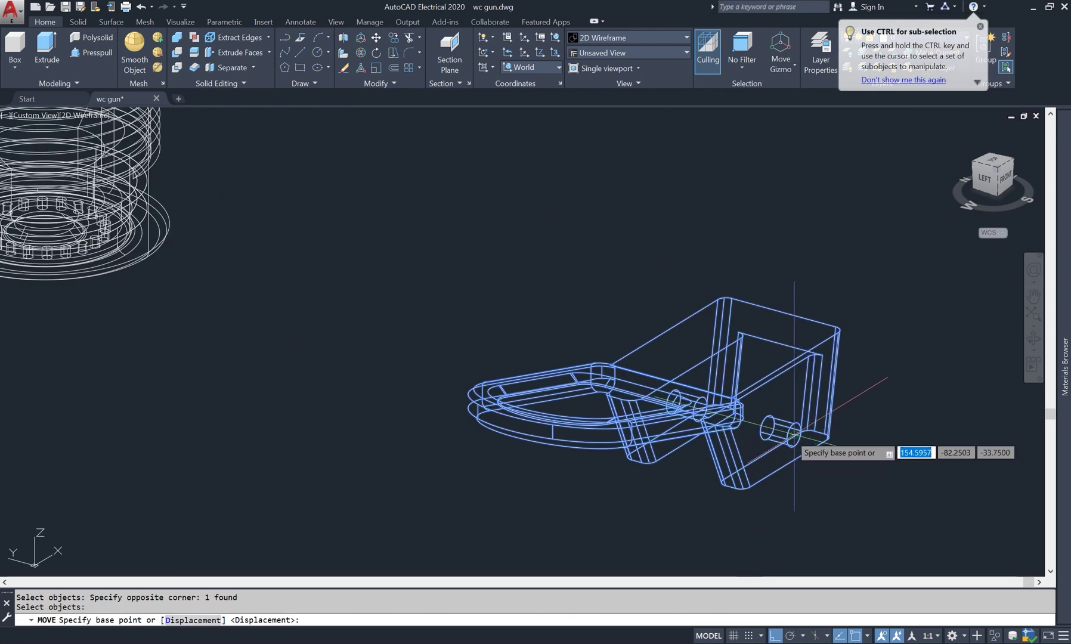
click(794, 441)
scroll(796, 444, down, 4)
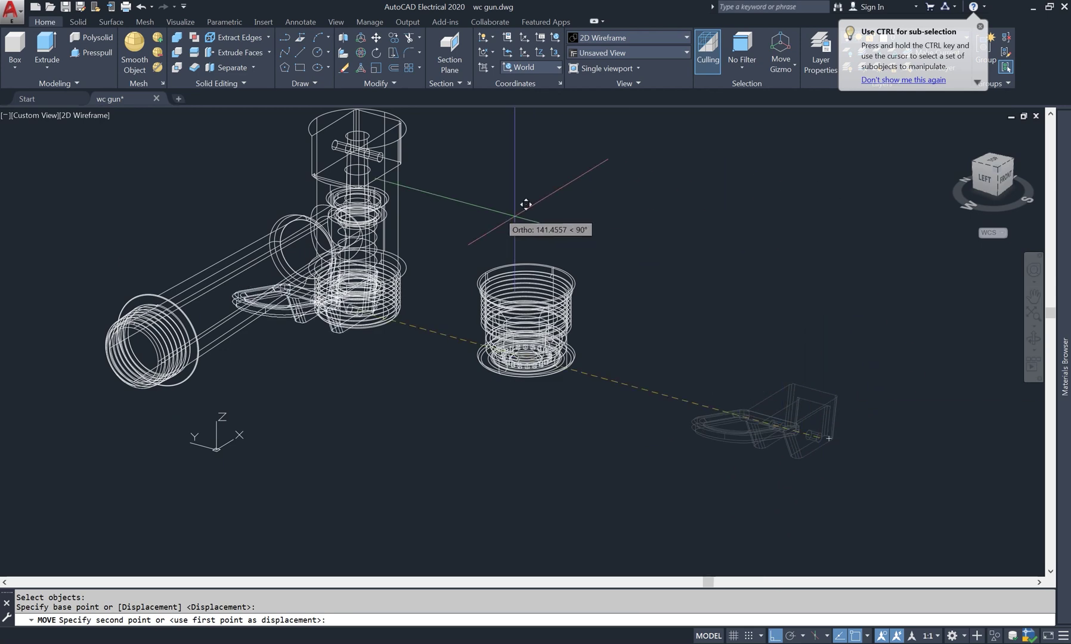
scroll(339, 161, up, 3)
scroll(381, 155, up, 5)
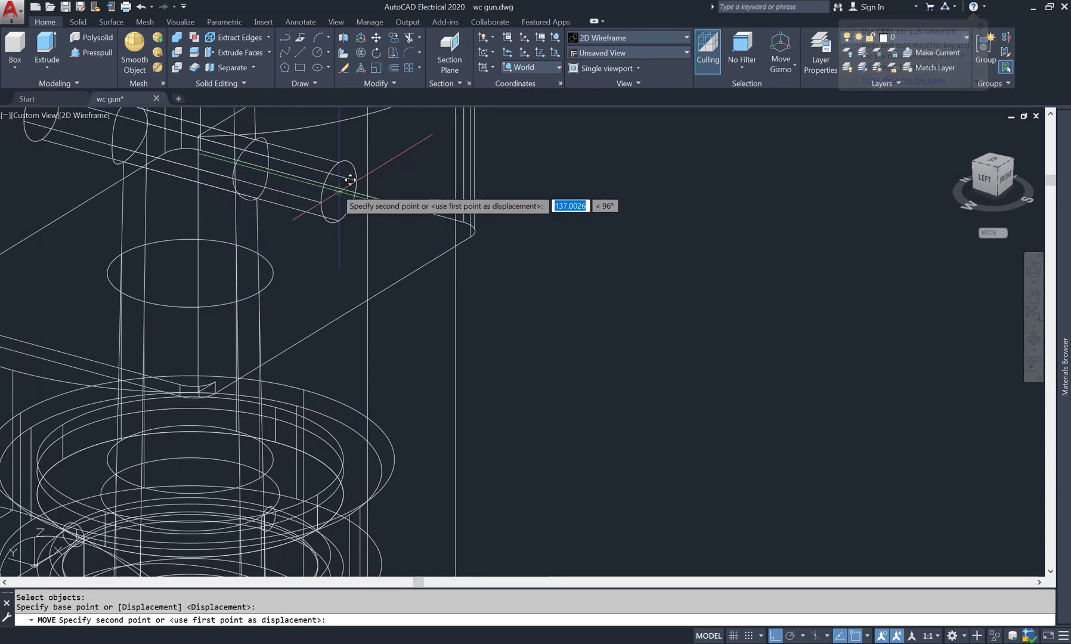
click(349, 179)
scroll(406, 257, down, 4)
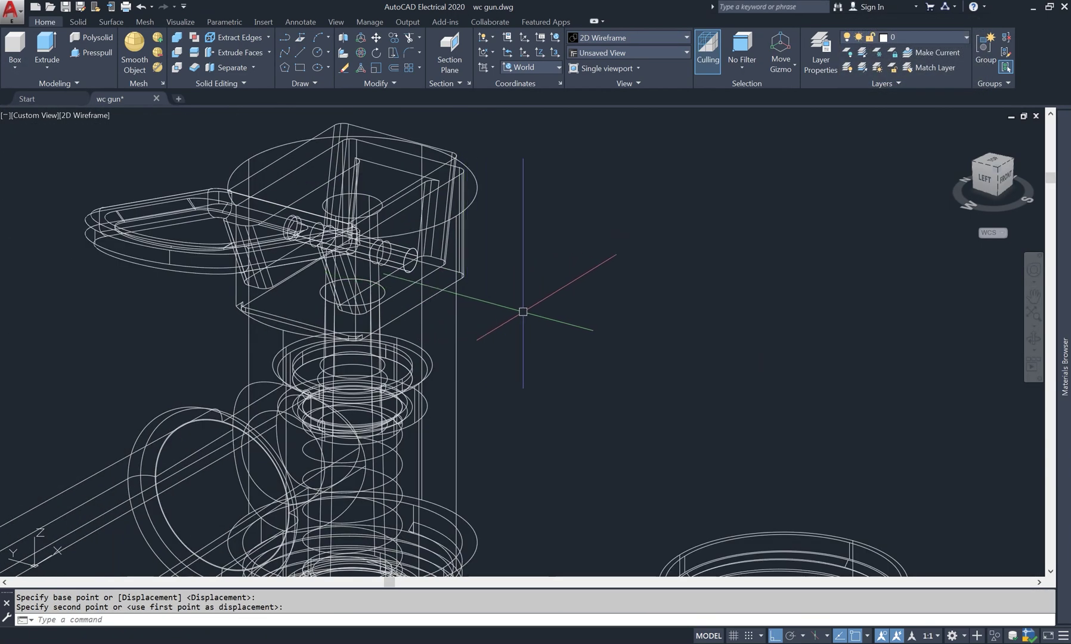
scroll(523, 311, down, 2)
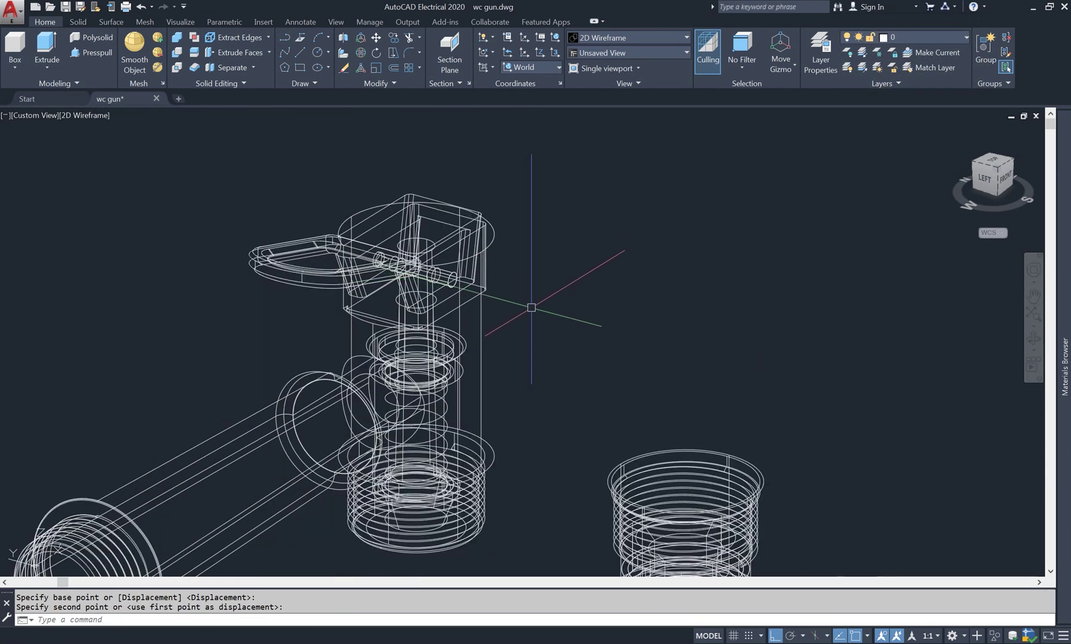
Switch to the Shaded visual style and orbit the model to inspect the lever's fit on the gun body.
click(92, 115)
click(146, 196)
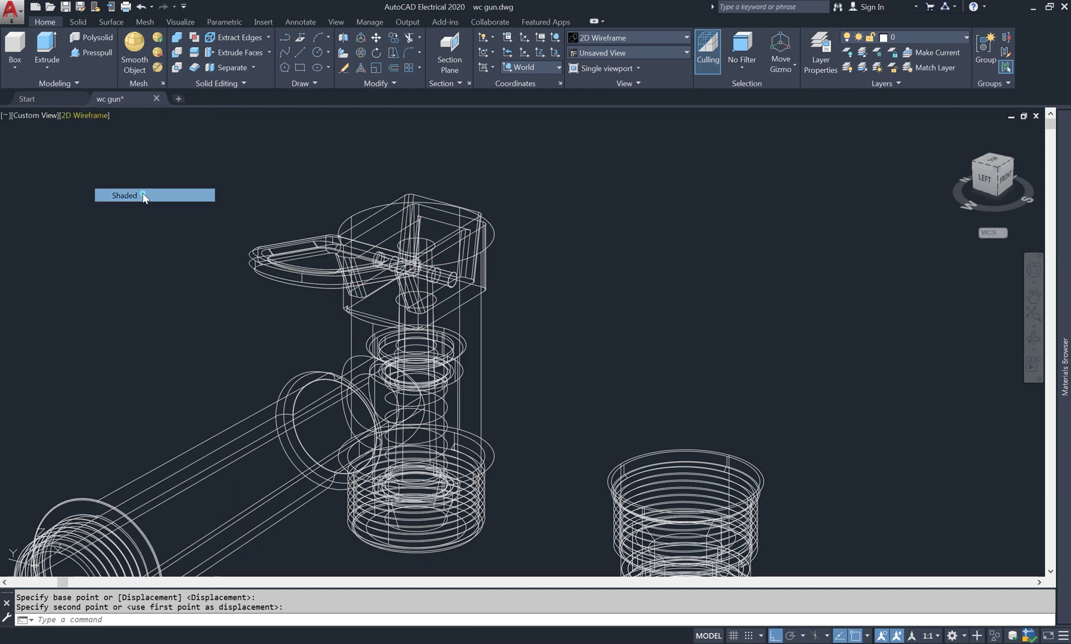
click(1037, 344)
drag(671, 337, 665, 304)
right_click(659, 231)
click(683, 237)
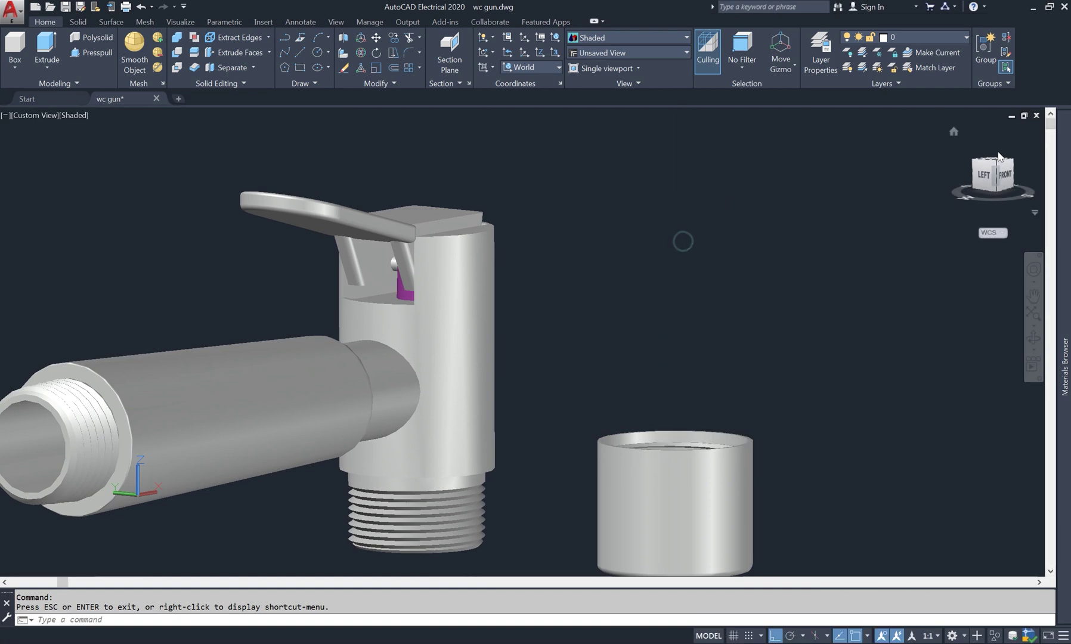
Show the model from the front in 2D Wireframe and set the coordinate system to Front.
click(1006, 176)
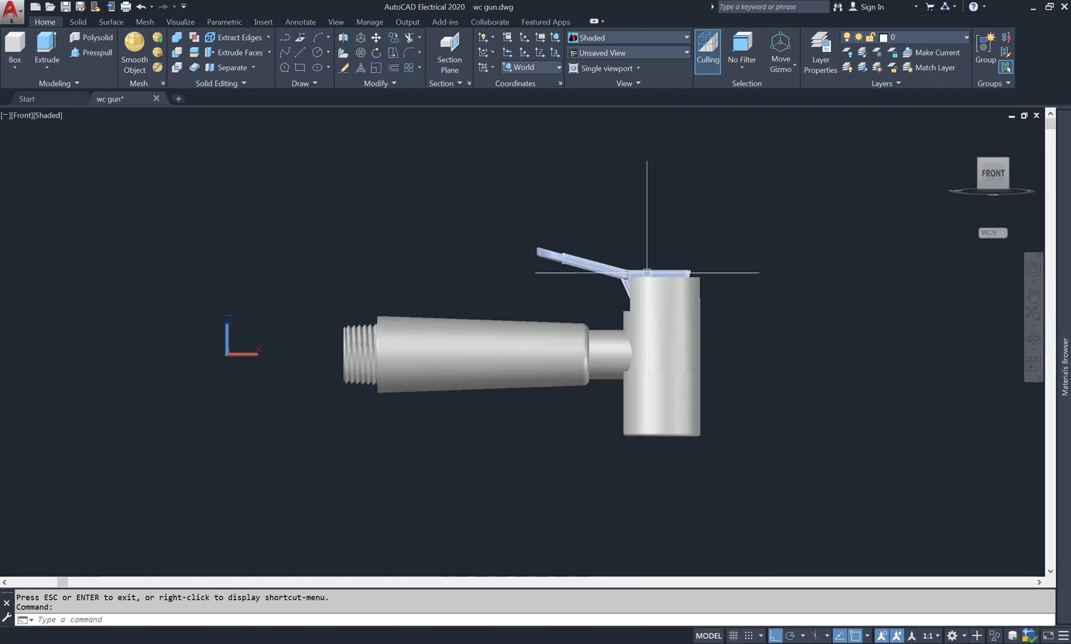
click(538, 68)
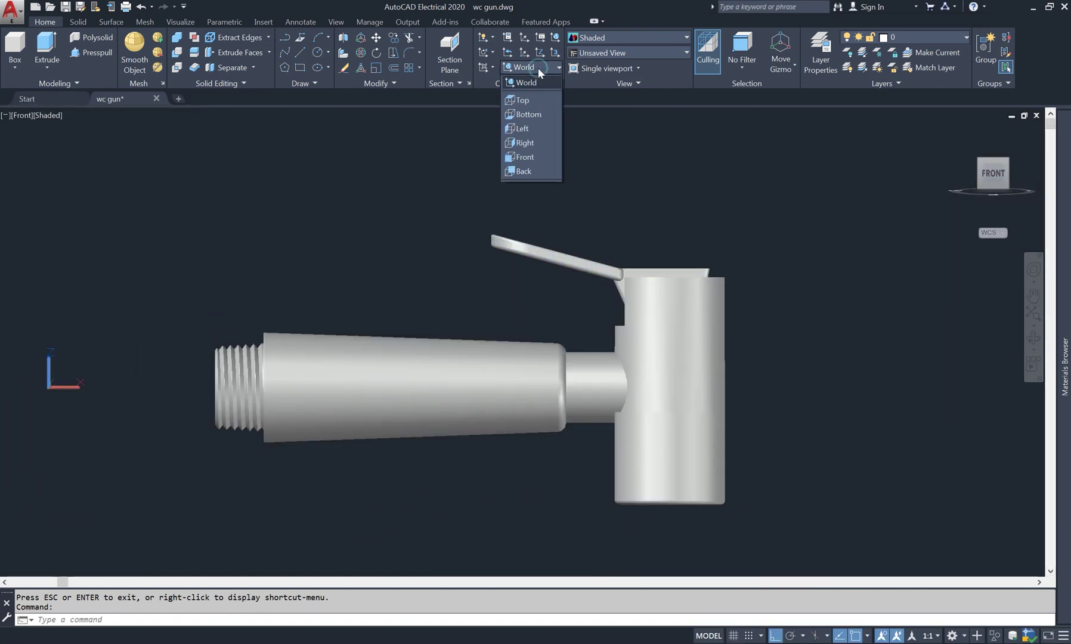
click(533, 157)
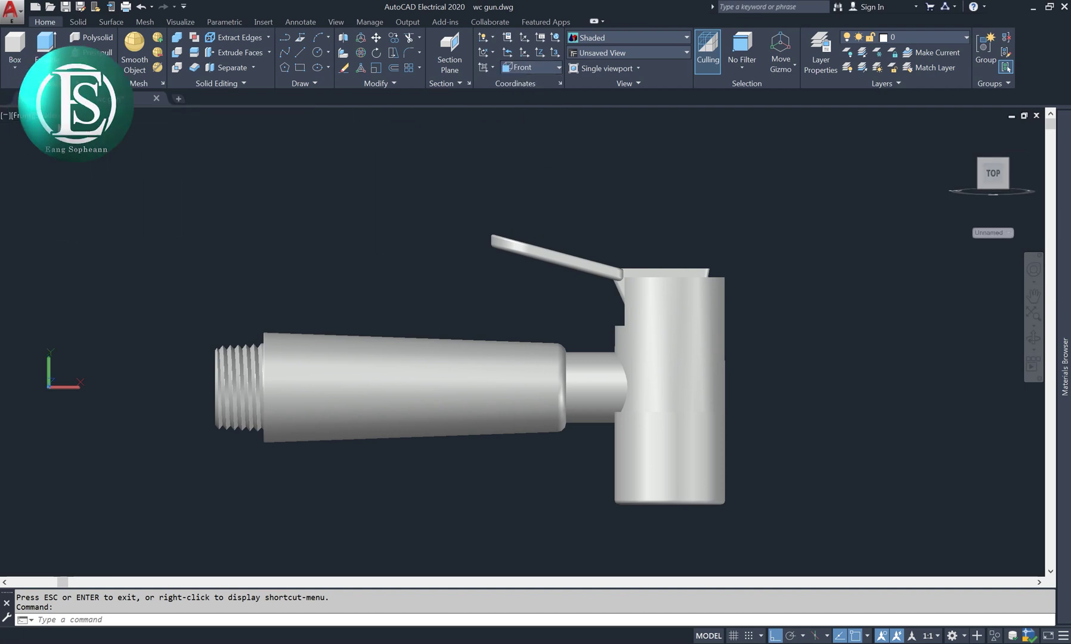
click(48, 115)
click(90, 138)
scroll(725, 292, up, 2)
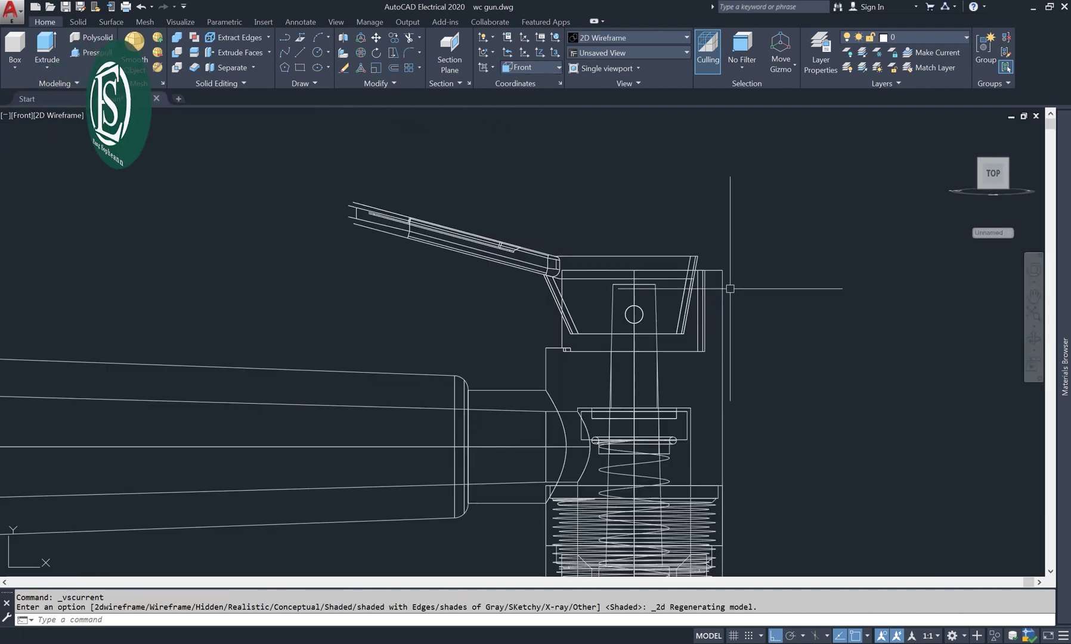
Move the lever and plunger blocks together about 2.07 units down so the lever's top lies flush with the gun body's top.
text(m)
key(Return)
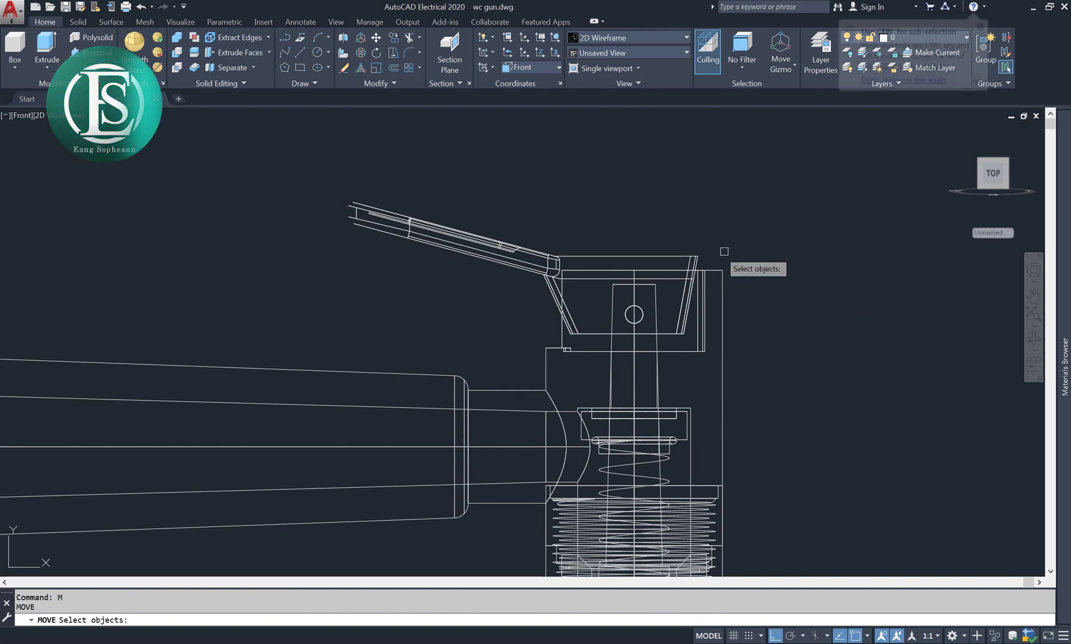
click(694, 277)
click(654, 309)
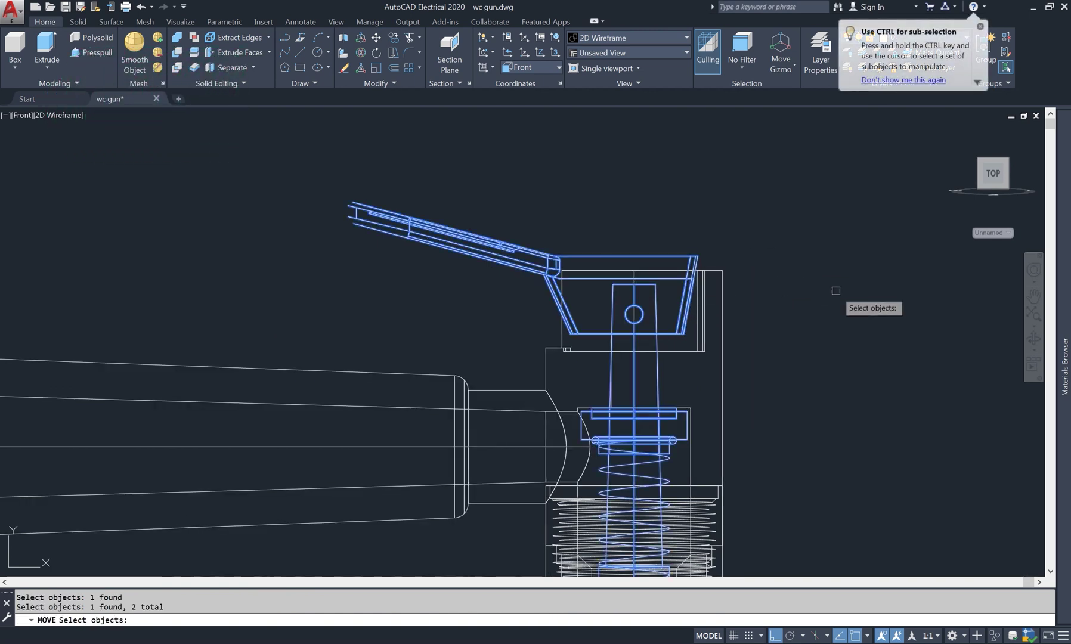
click(844, 245)
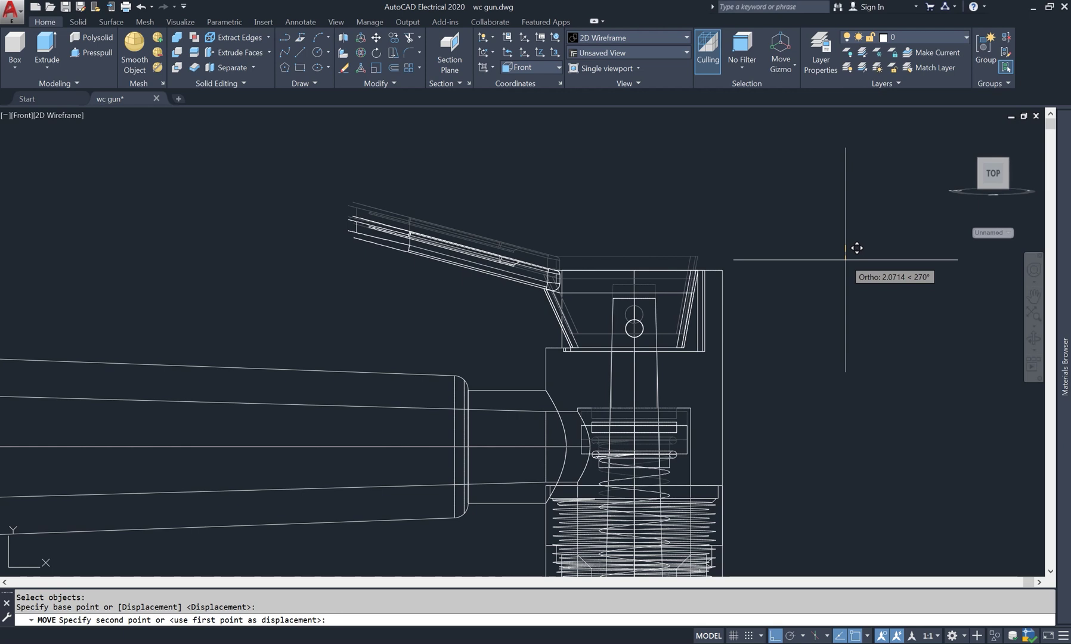
click(846, 258)
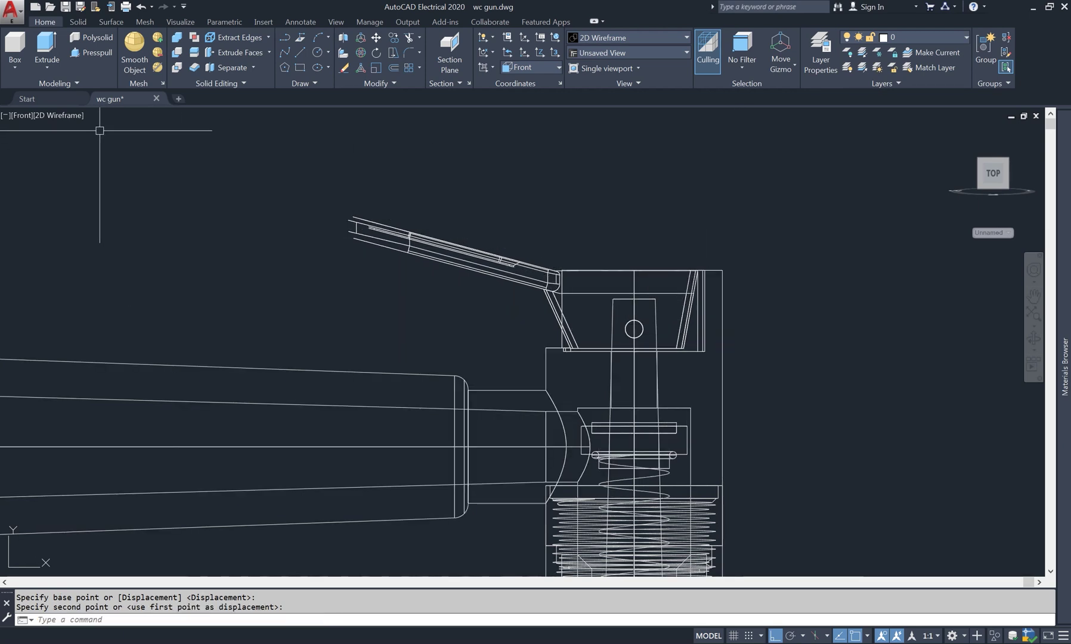
Switch to the Shaded visual style and orbit around the gun's top to inspect how the lever sits in its slot.
click(74, 115)
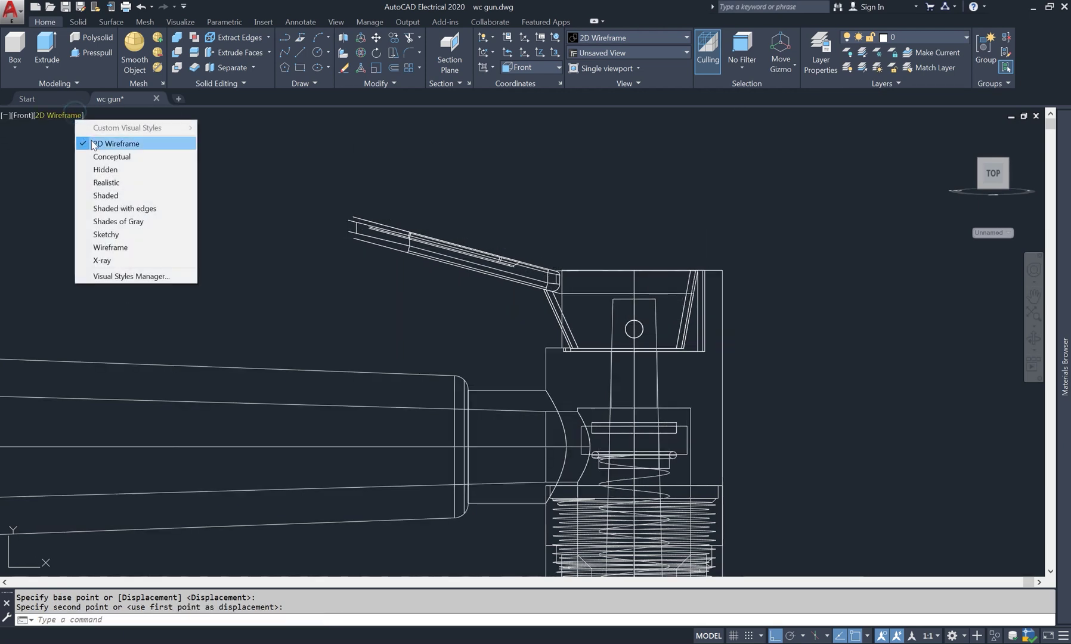
click(118, 195)
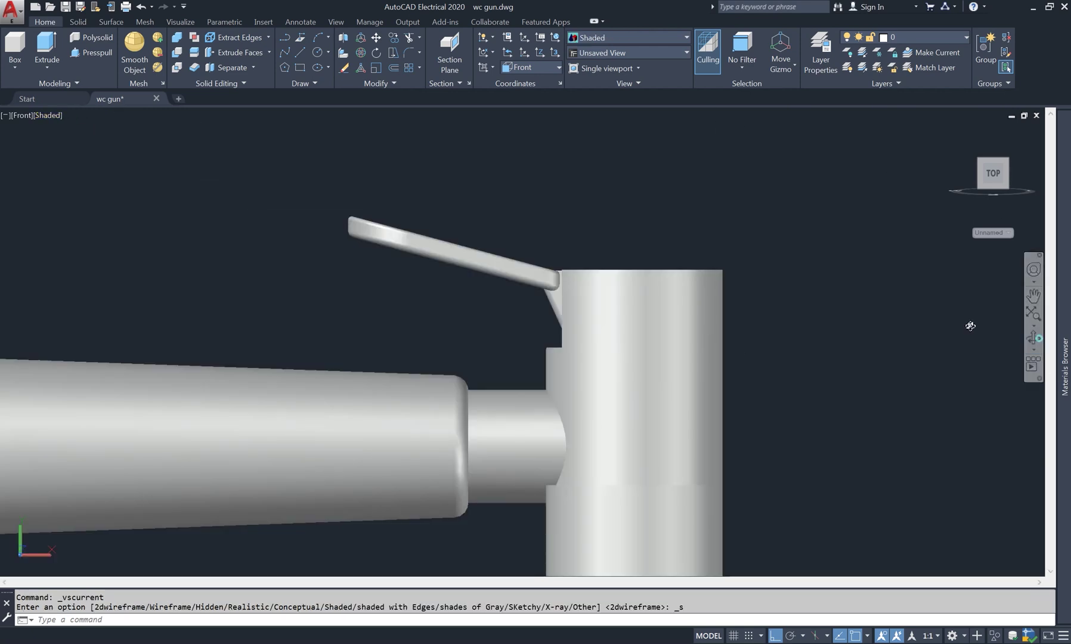
shift+middle_drag(970, 325, 616, 350)
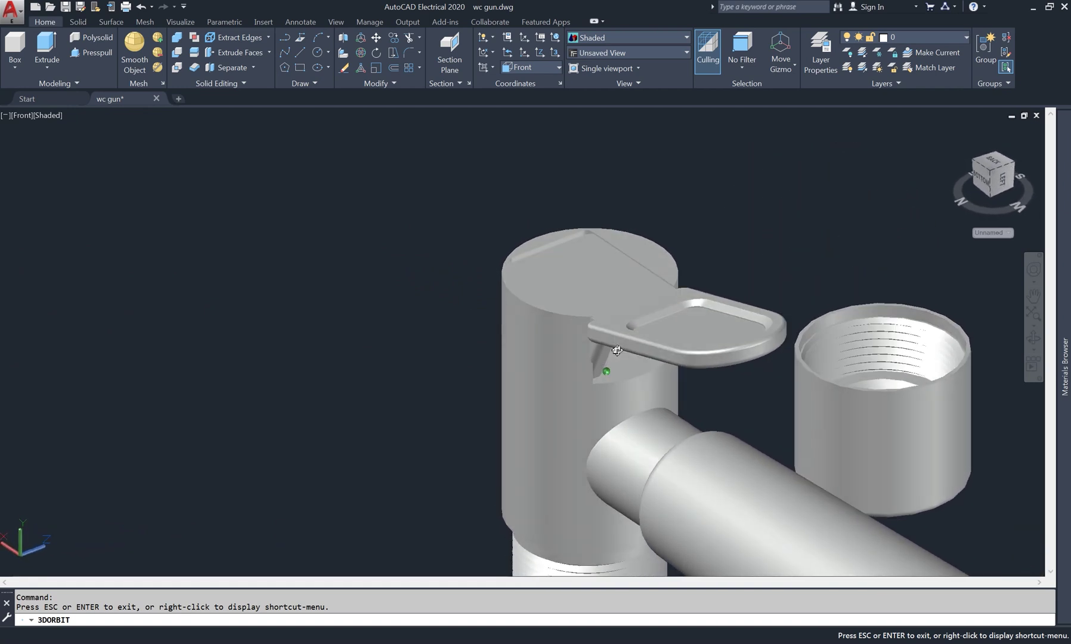
right_click(257, 221)
click(276, 228)
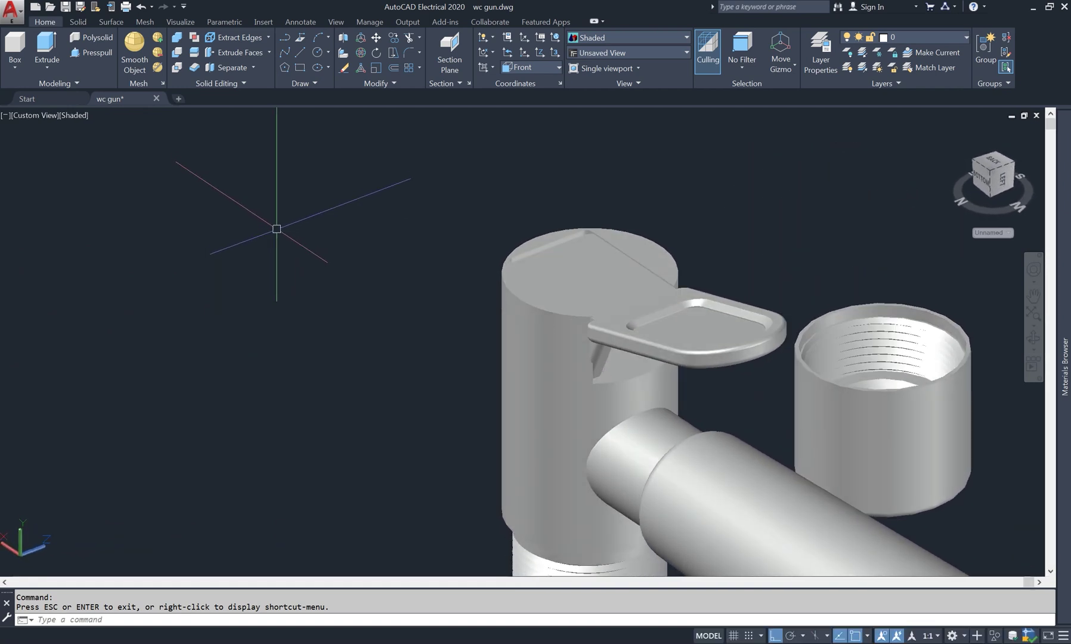
Move the lever block 0.2 units along the Z axis to center it in the gun body's slot.
text(m)
key(Return)
key(Return)
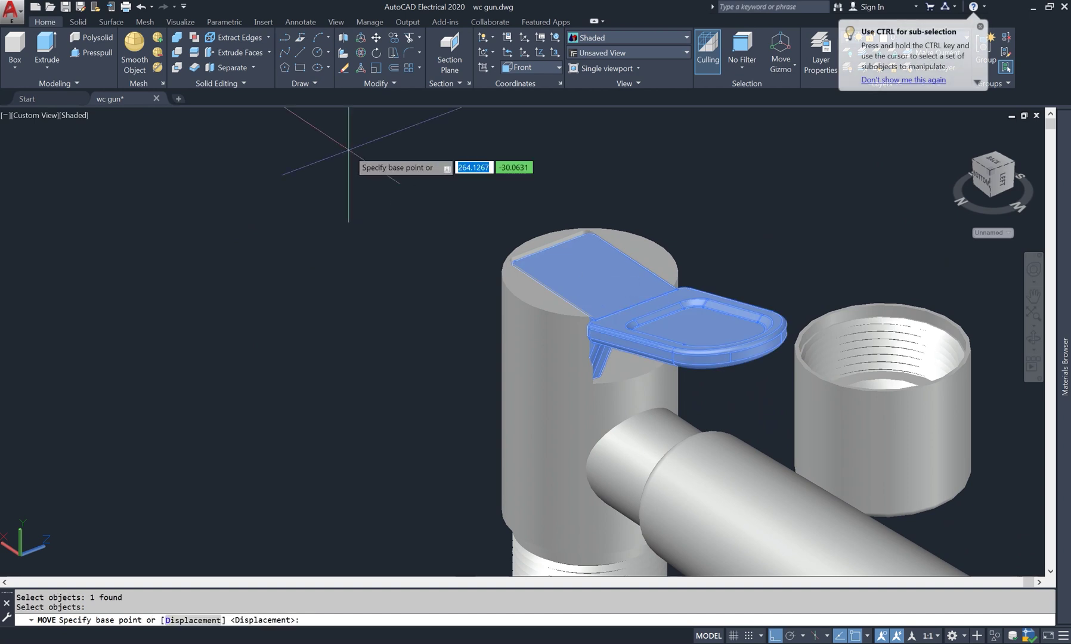
click(354, 164)
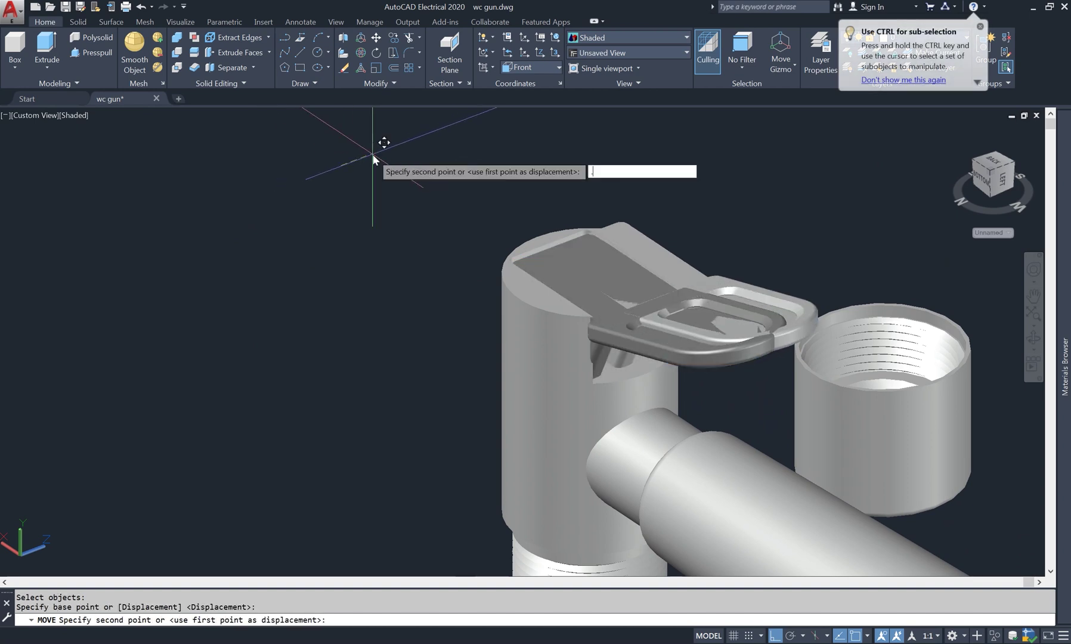
text(.2)
key(Return)
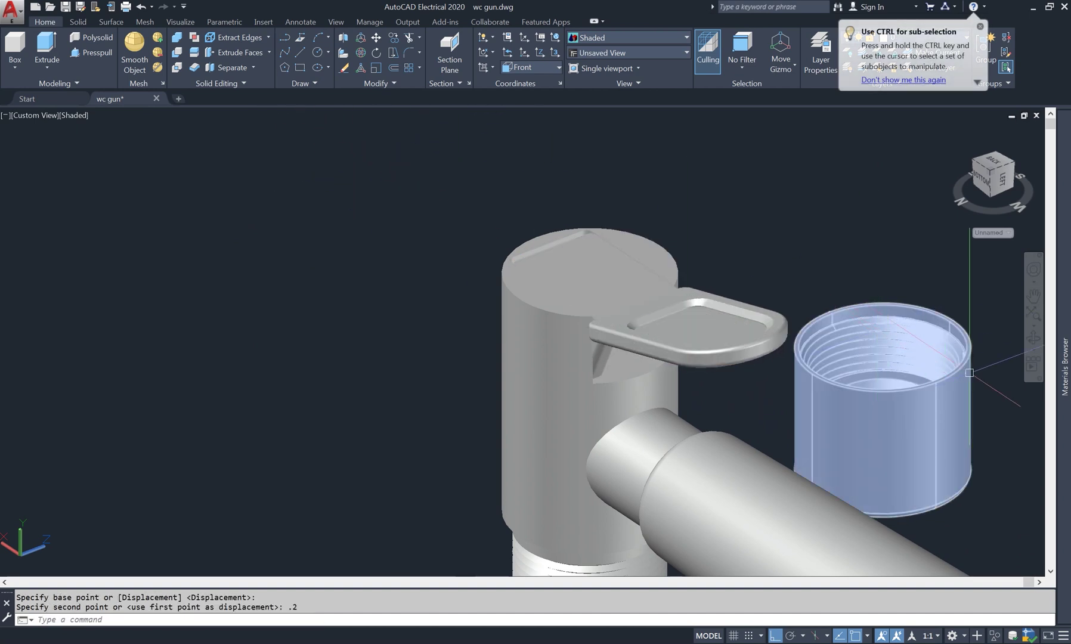
Orbit the shaded model to inspect the assembled lever and bring the gun and the separate cap into view.
shift+middle_drag(775, 381, 668, 395)
shift+middle_drag(833, 255, 684, 395)
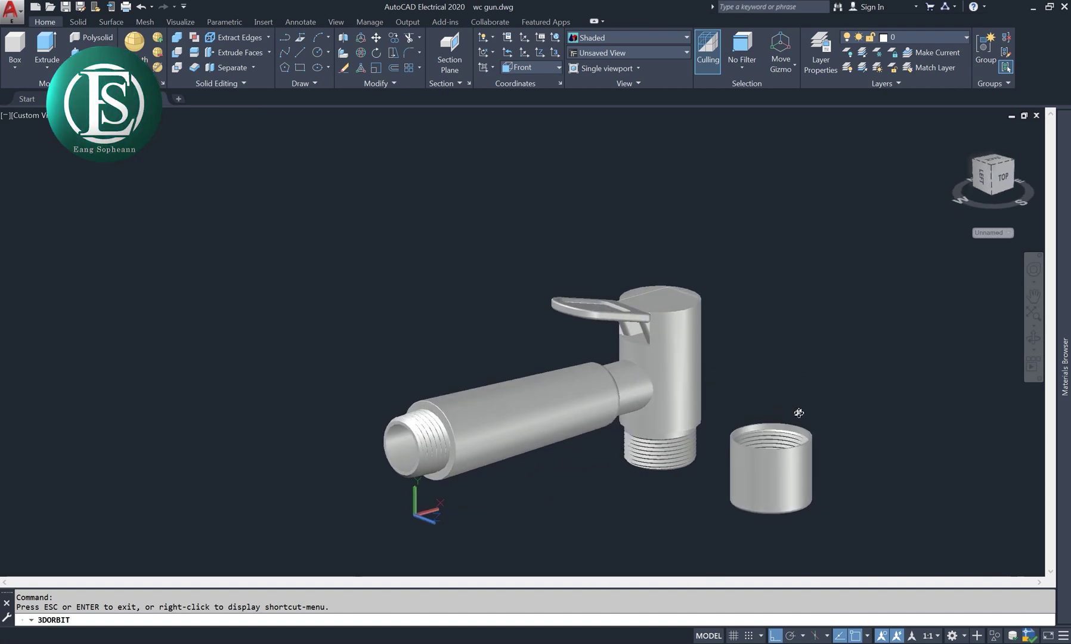
shift+middle_drag(799, 413, 796, 332)
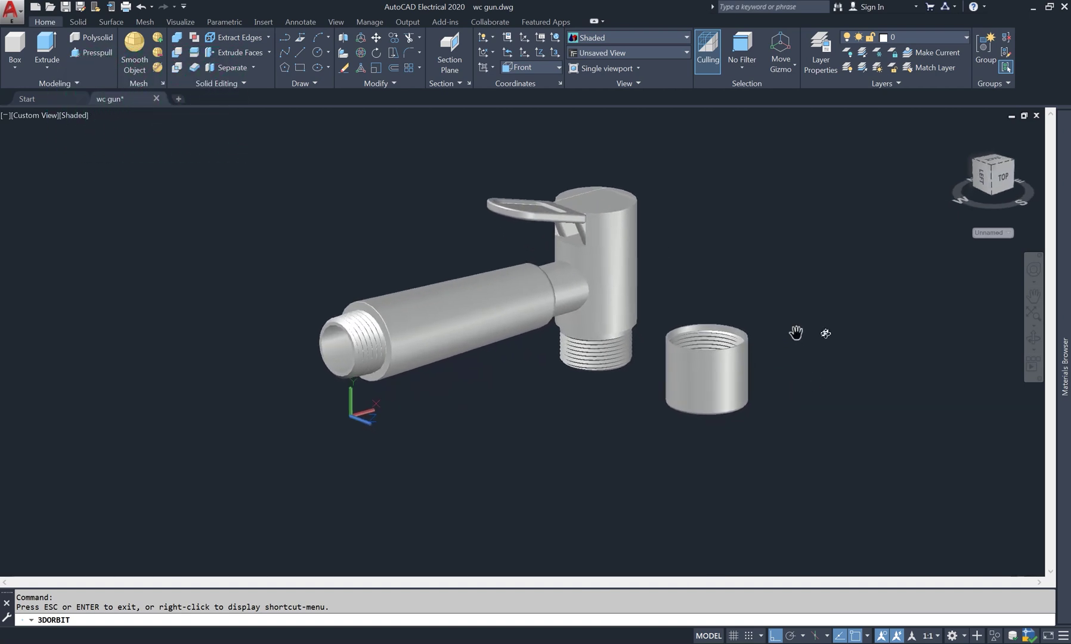
right_click(339, 216)
click(381, 218)
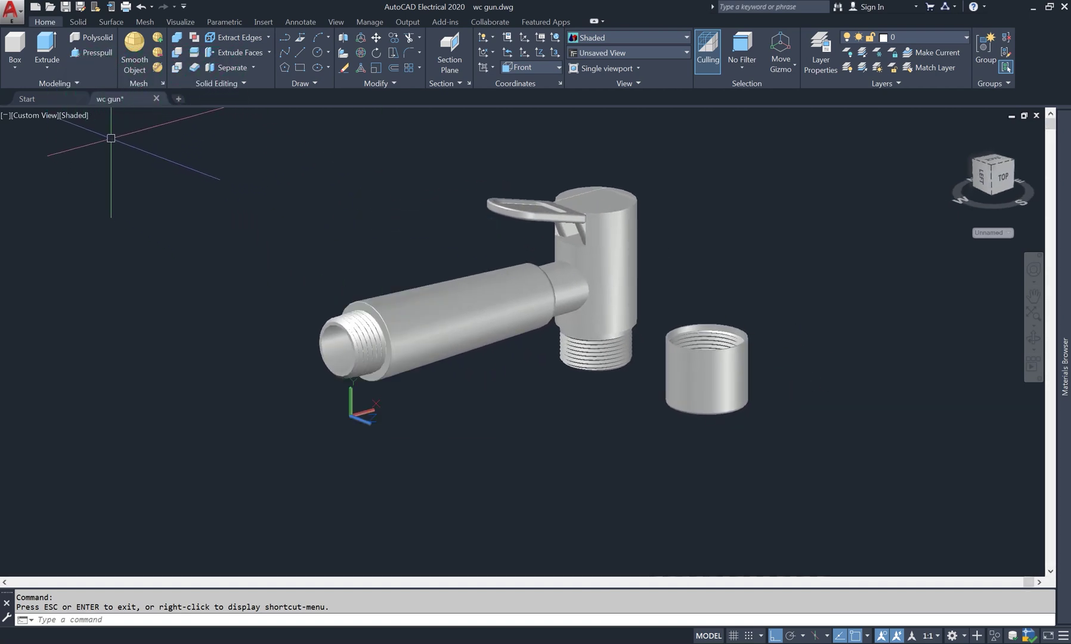
In 2D Wireframe, move the cap block from its top rim's center to the shoulder center above the gun body's lower thread.
click(82, 117)
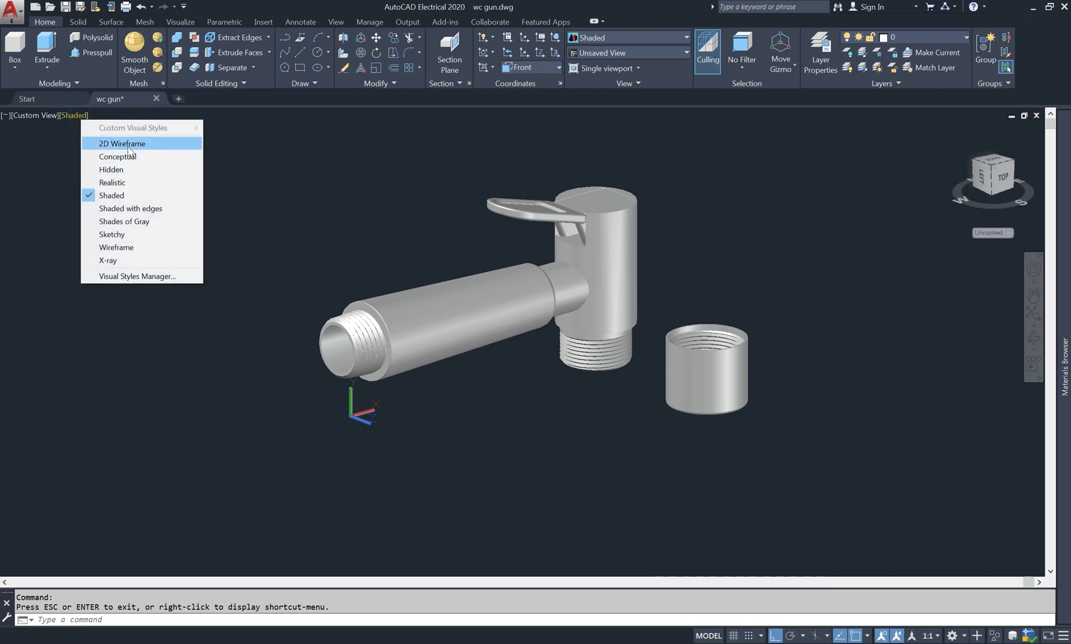
click(128, 146)
scroll(728, 357, up, 2)
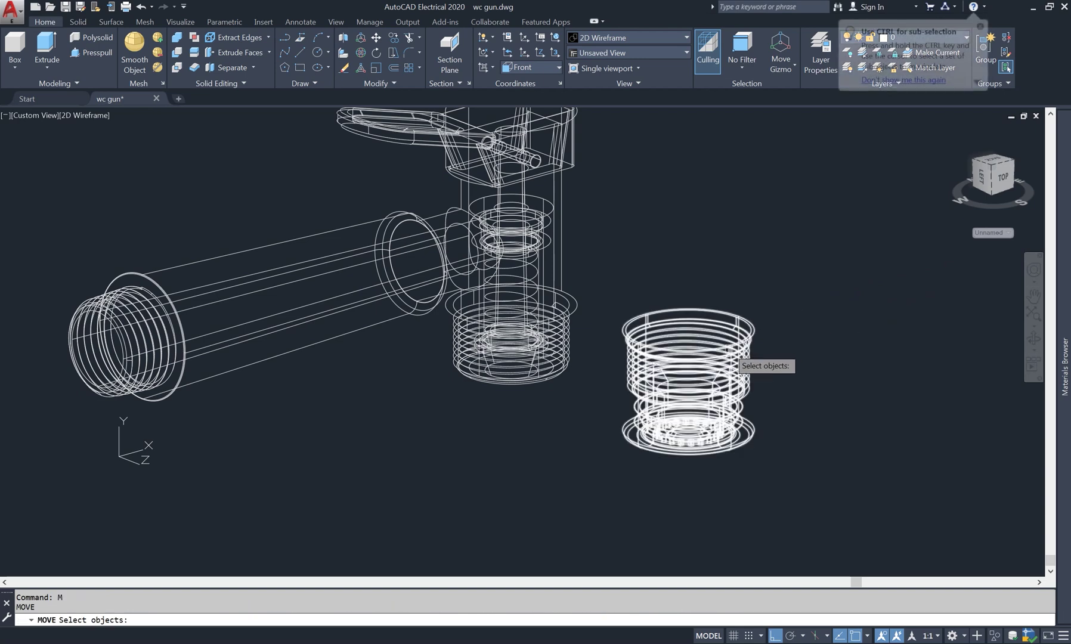
click(734, 346)
key(Return)
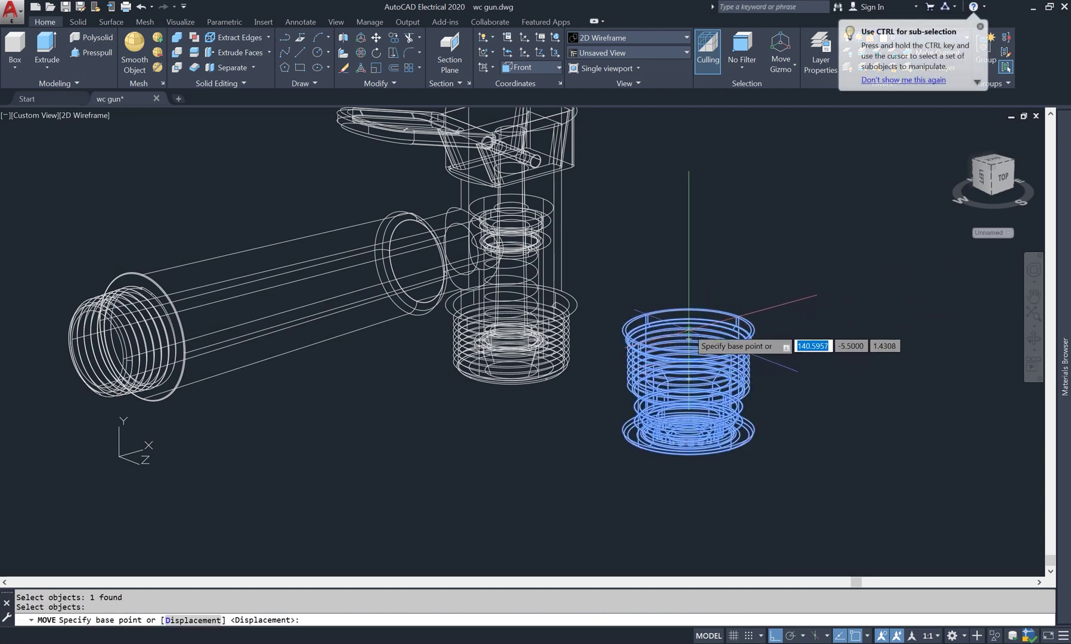
click(689, 328)
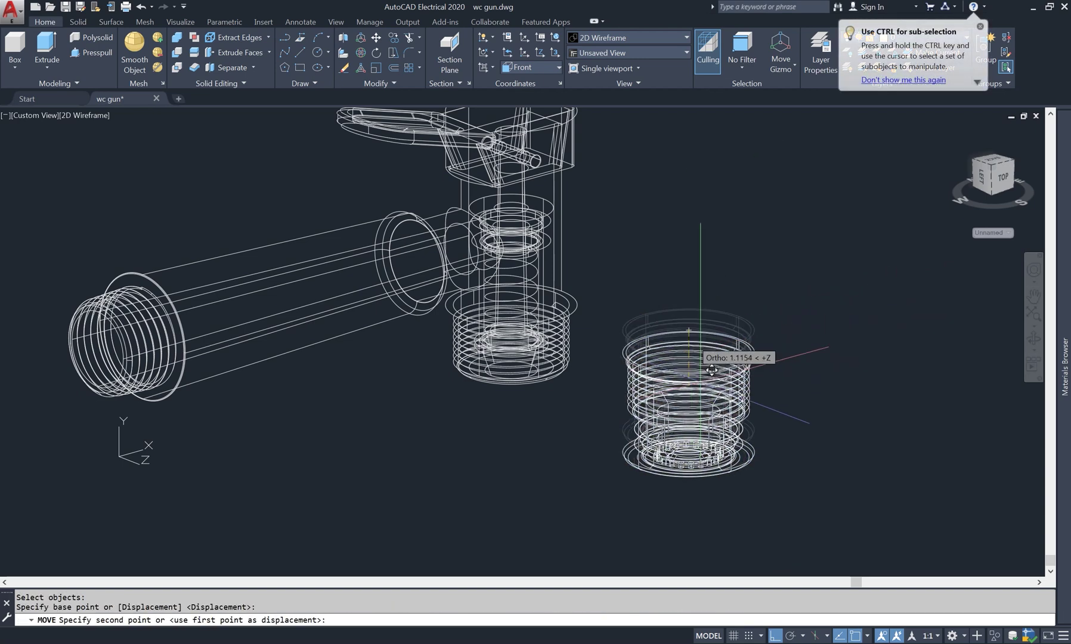
click(509, 307)
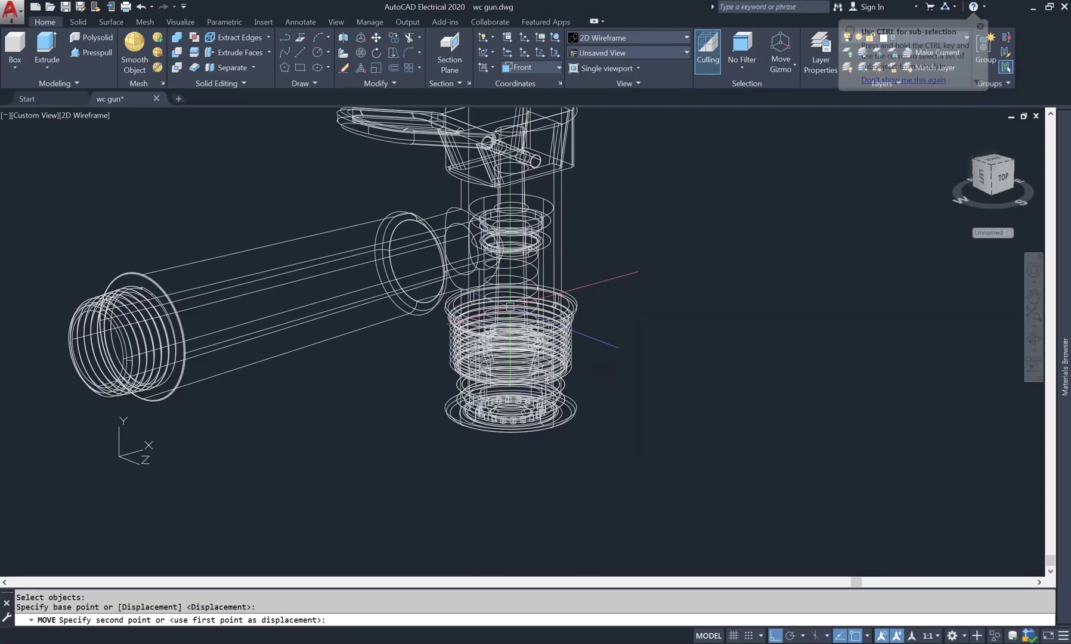
Switch to the Shaded visual style and orbit the model to inspect the cap's fit on the gun body.
click(103, 115)
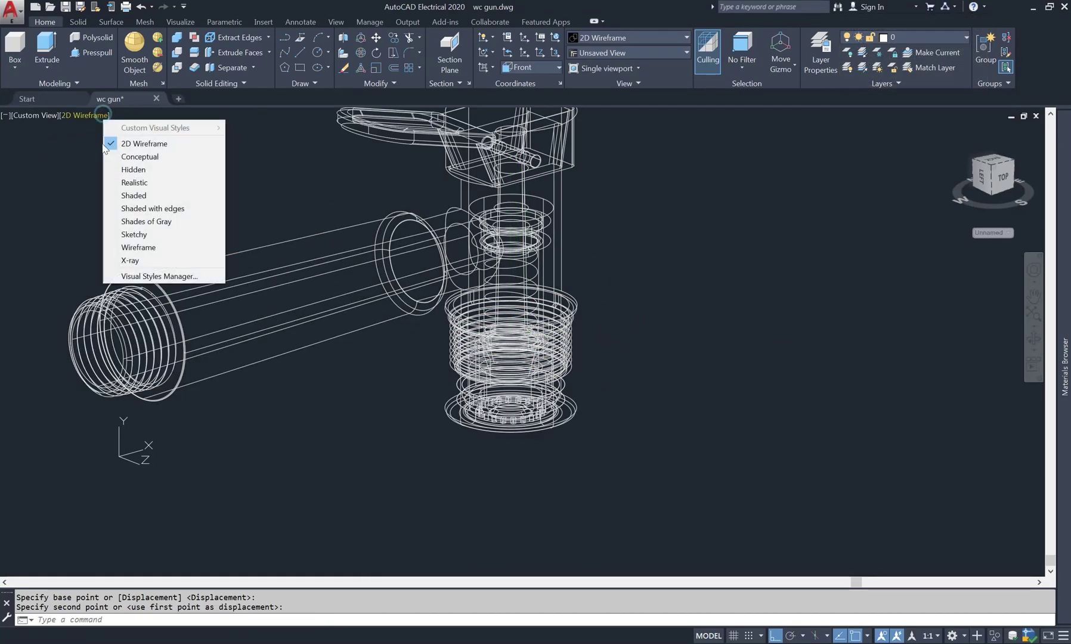
click(144, 195)
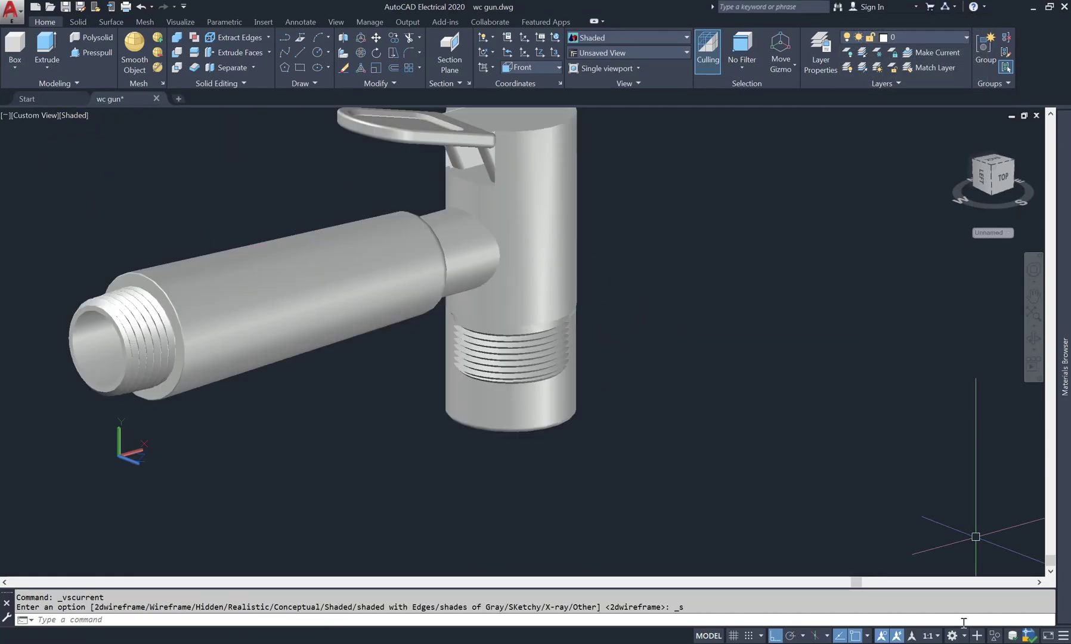
click(1033, 338)
mouse_move(802, 417)
mouse_down()
mouse_move(684, 328)
mouse_move(780, 384)
mouse_move(812, 422)
mouse_up()
right_click(683, 244)
click(708, 253)
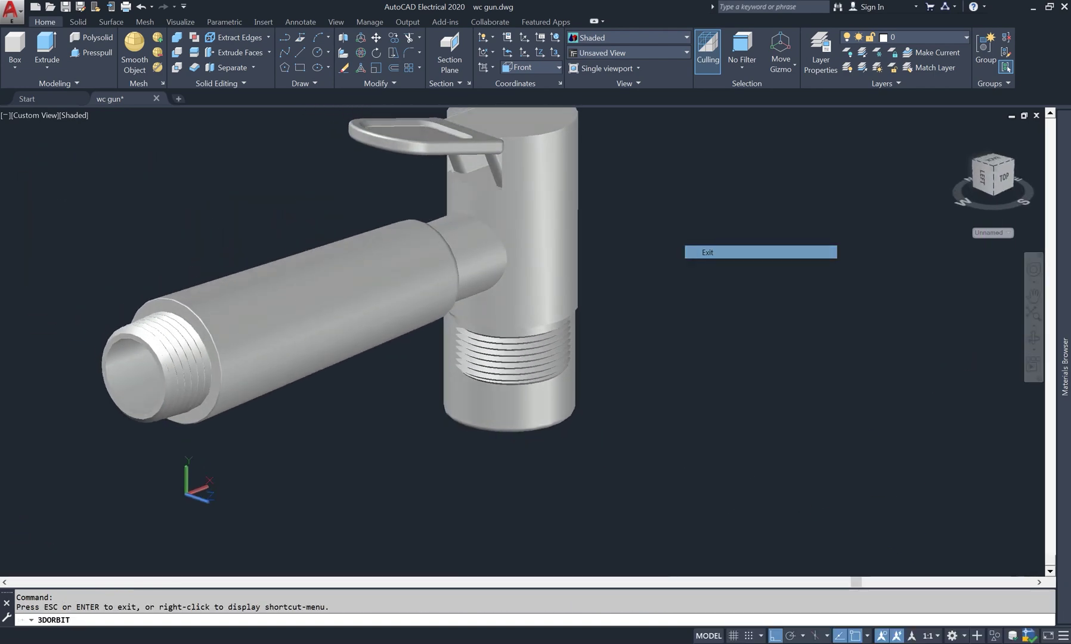
Undo the last orbit, the Shaded visual style change and the cap block's move onto the gun body.
key(ctrl+z)
key(ctrl+z)
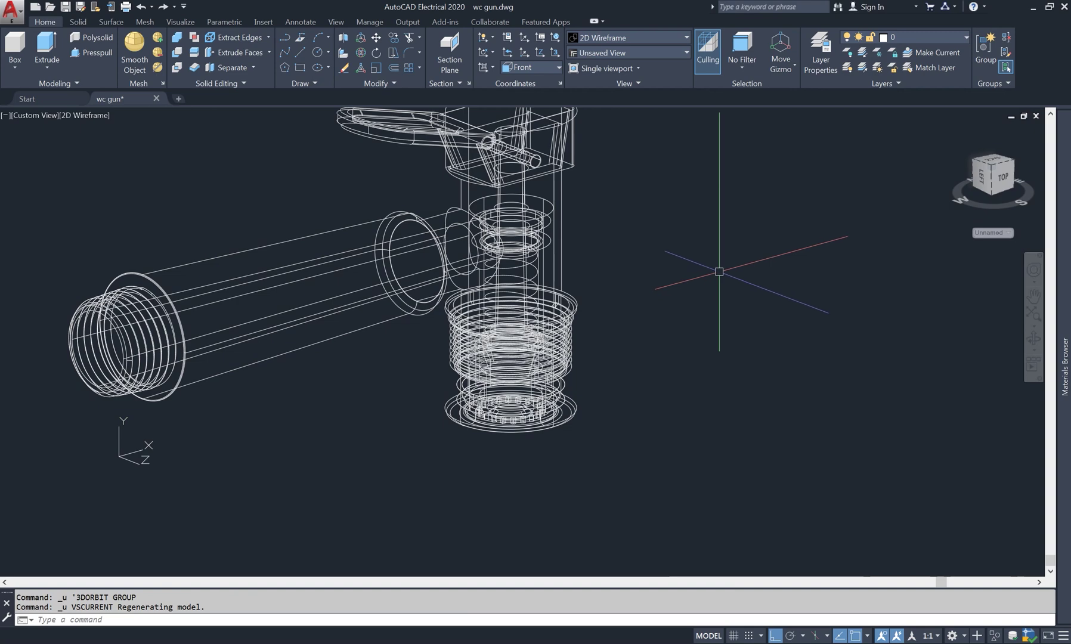
key(ctrl+z)
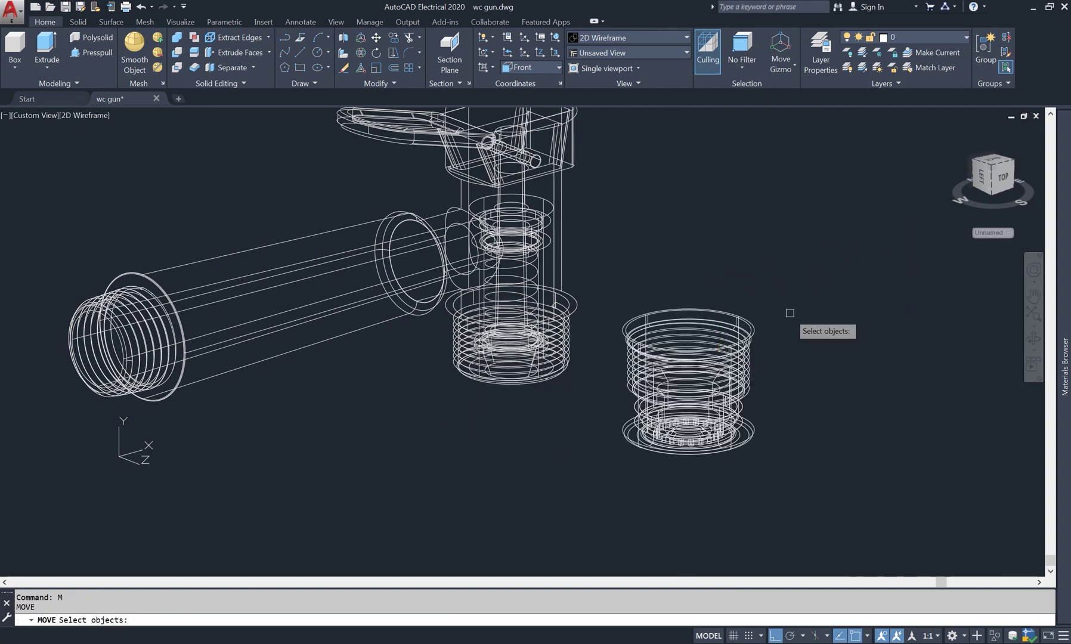
Move the cap block from its top rim's center to the center of the shoulder edge above the gun body's lower thread.
click(750, 358)
key(Return)
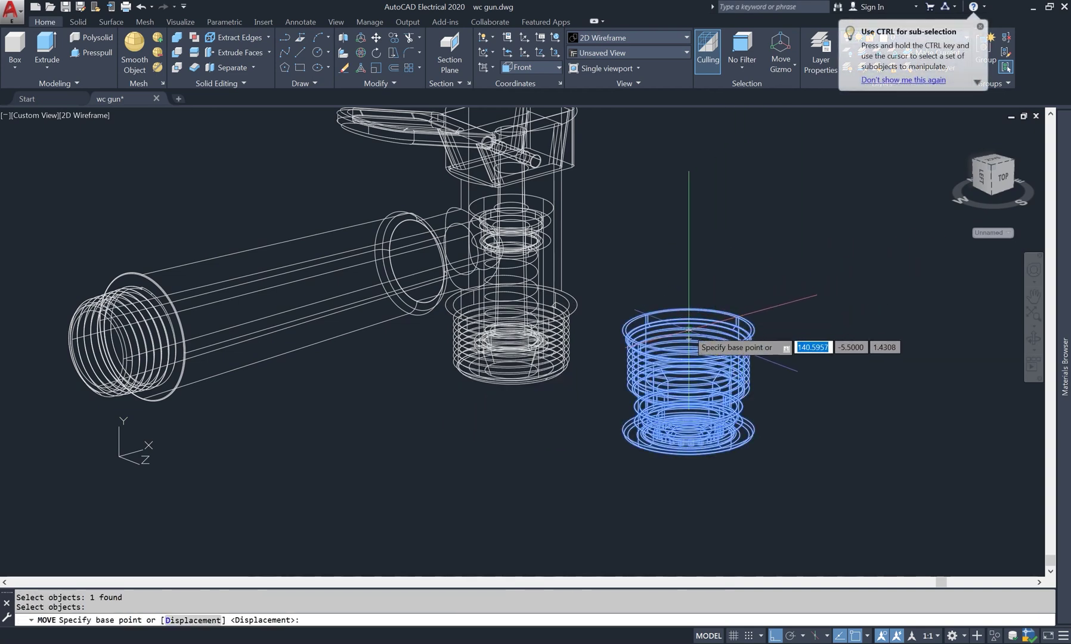
click(689, 329)
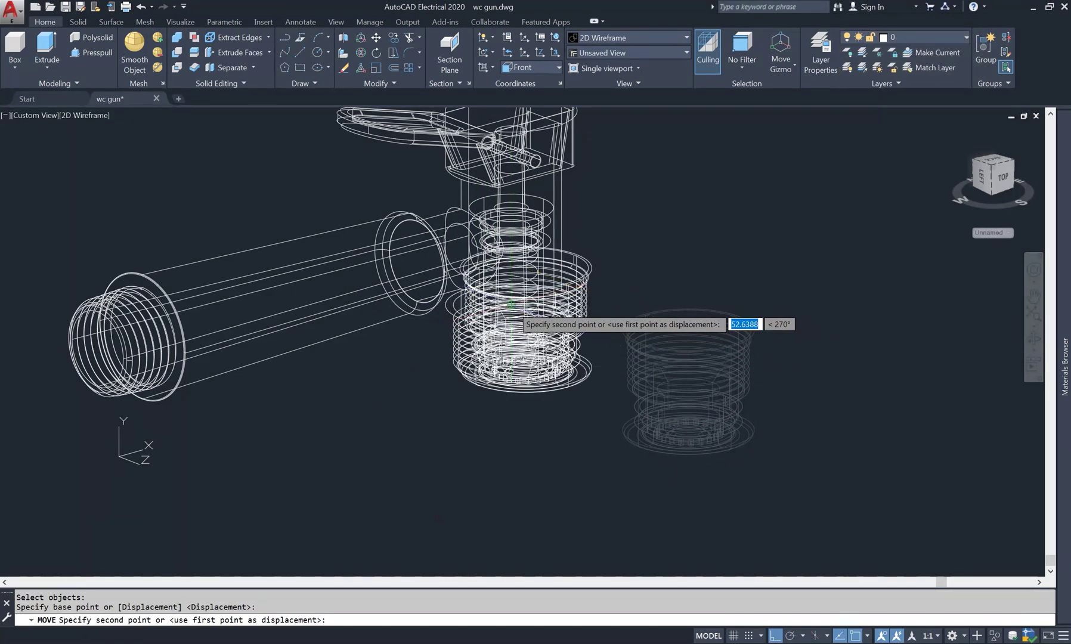
click(511, 303)
Switch to the Shaded visual style and orbit around the handle end of the gun to inspect the seated cap.
click(83, 115)
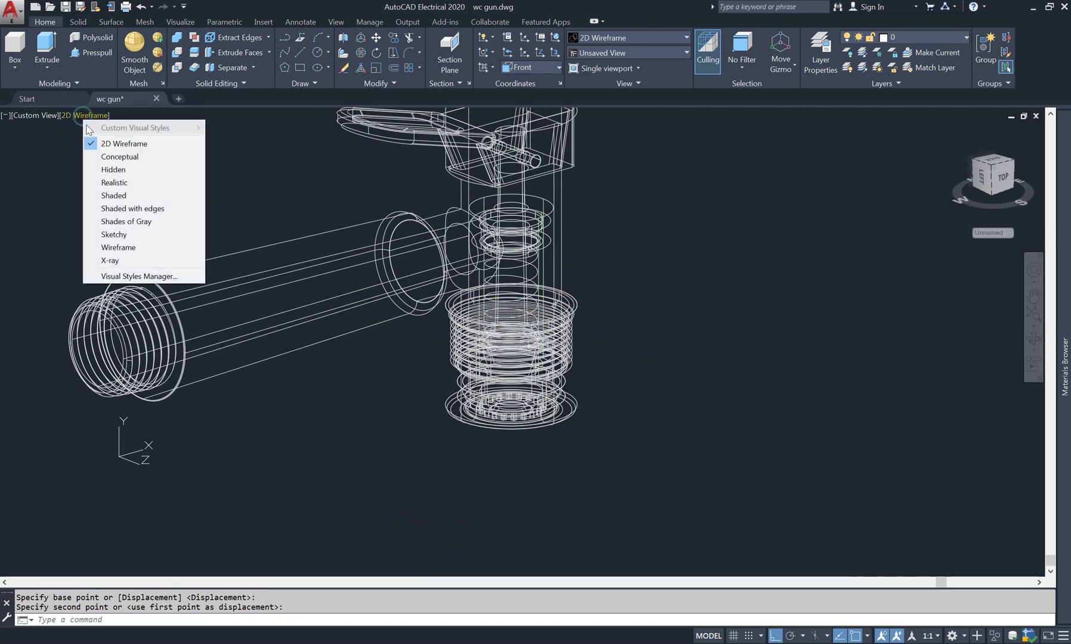
click(121, 192)
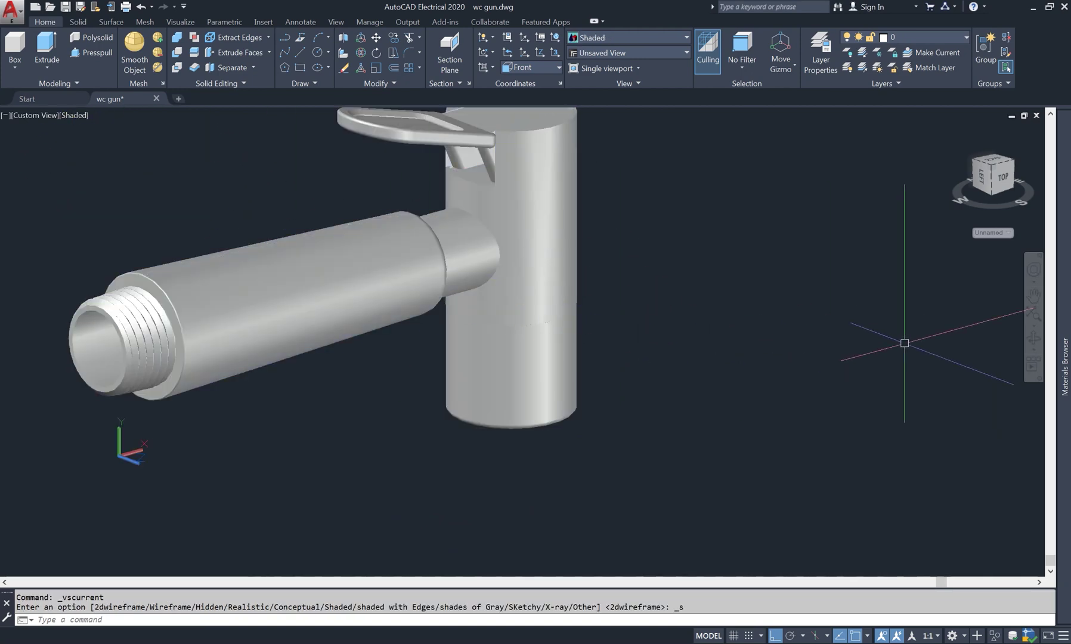
click(1033, 338)
drag(954, 359, 601, 396)
scroll(619, 377, down, 2)
middle_drag(627, 351, 719, 365)
drag(717, 369, 762, 324)
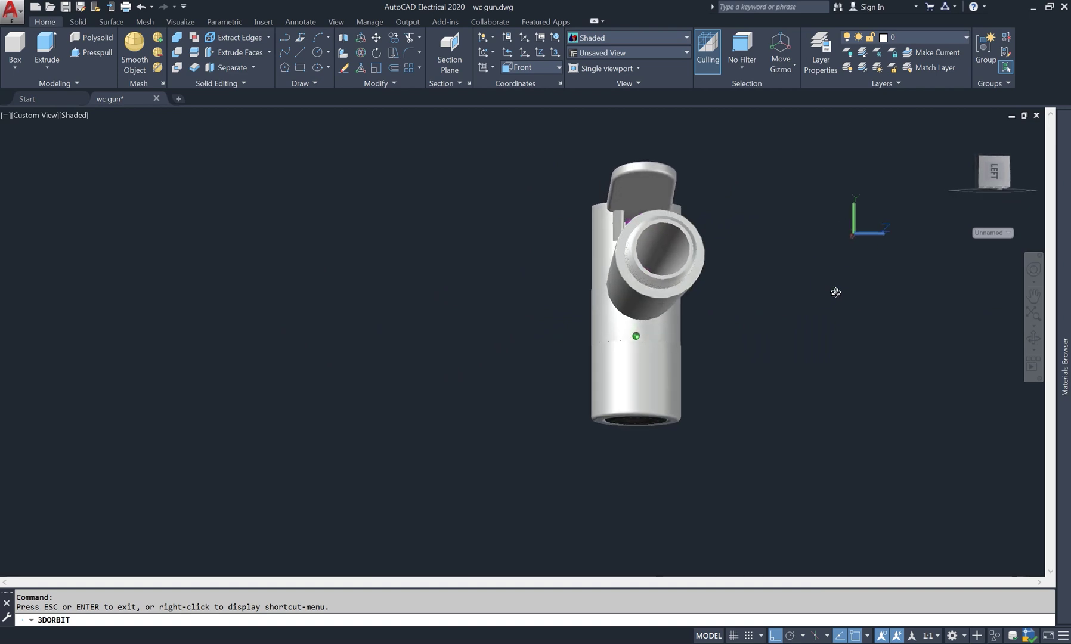
mouse_move(829, 301)
mouse_down()
mouse_move(821, 334)
mouse_move(829, 282)
mouse_up()
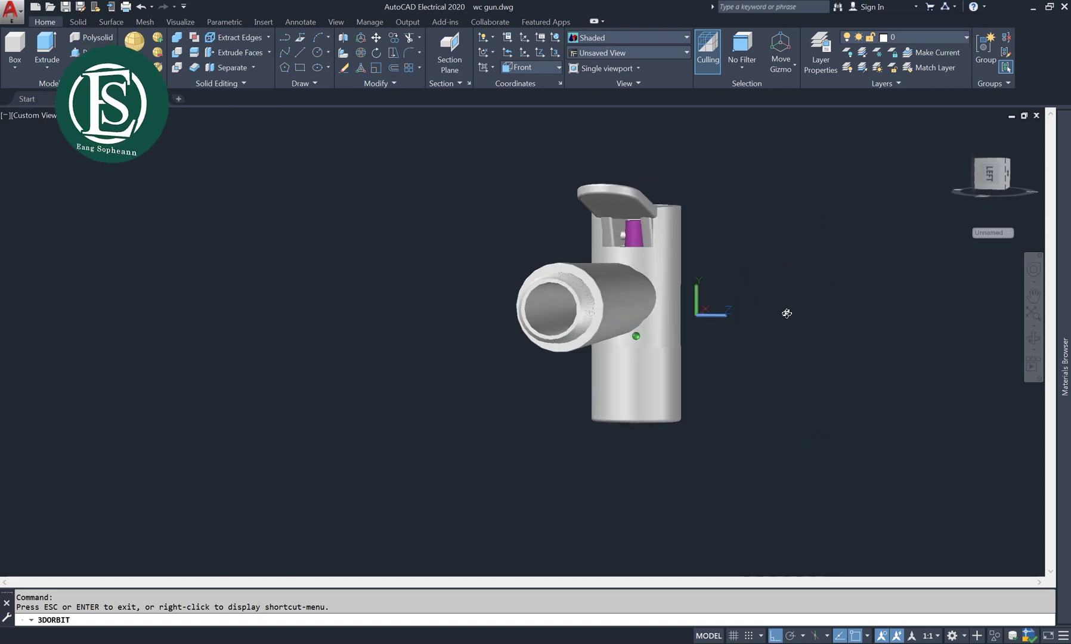
drag(786, 313, 671, 341)
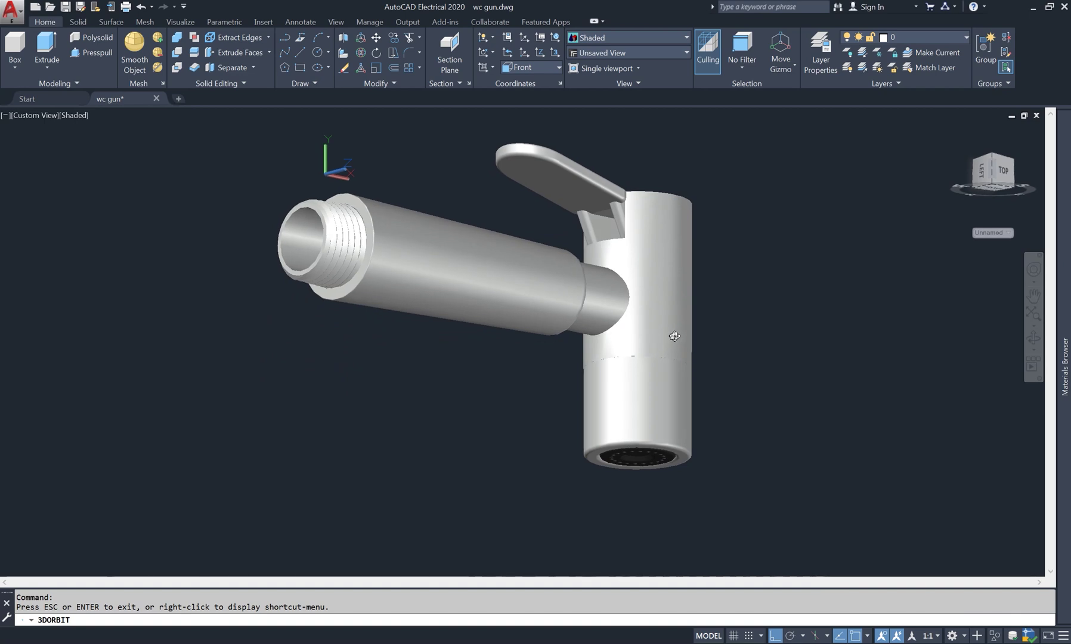
Orbit the assembled gun to examine it from above and below, ending on a close front view with the nozzle face visible.
drag(691, 354, 696, 295)
drag(636, 364, 602, 451)
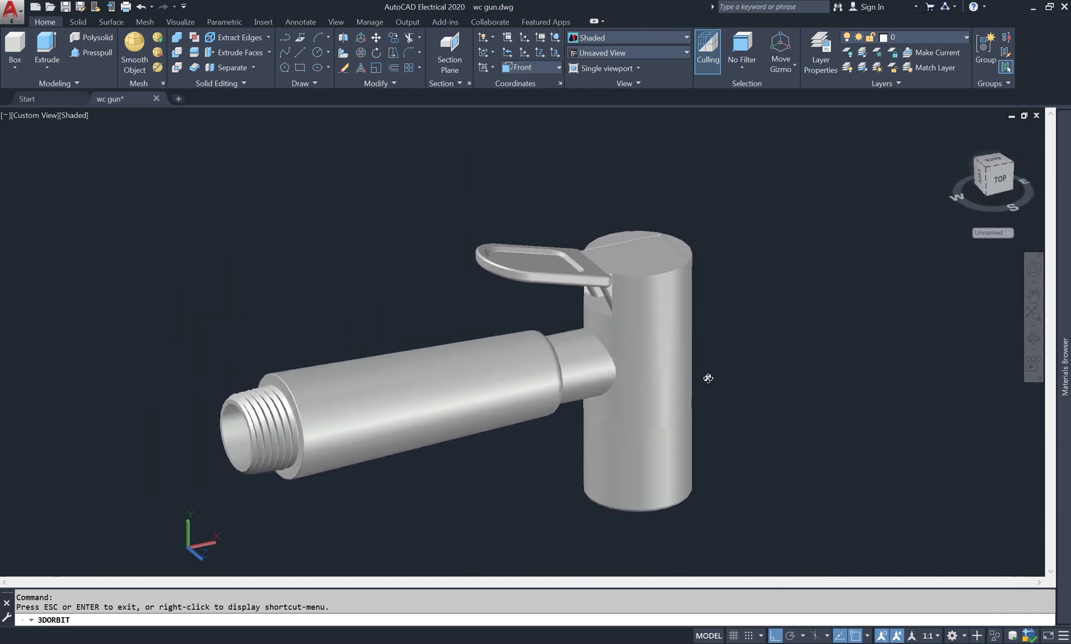
middle_drag(744, 370, 779, 339)
drag(779, 339, 633, 278)
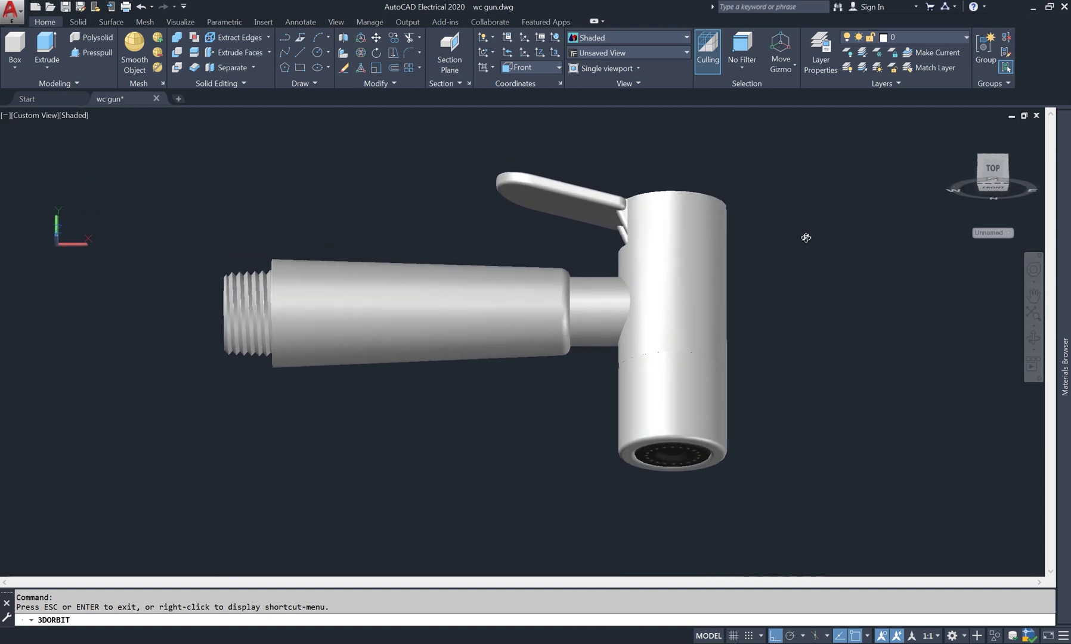
right_click(806, 237)
click(821, 242)
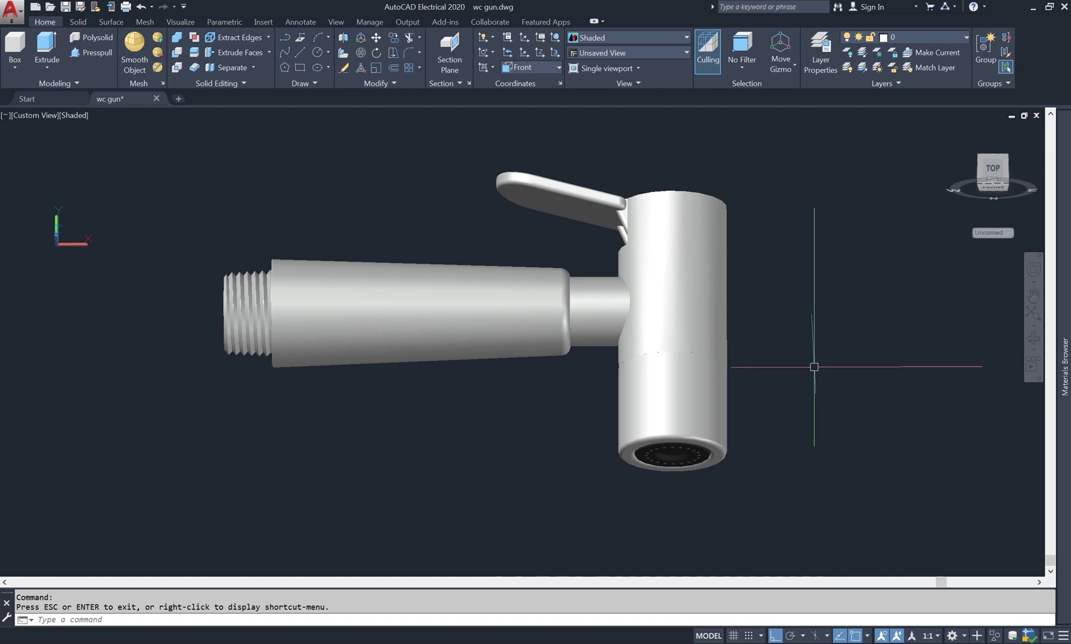
scroll(808, 362, up, 2)
scroll(803, 359, down, 3)
scroll(793, 354, up, 3)
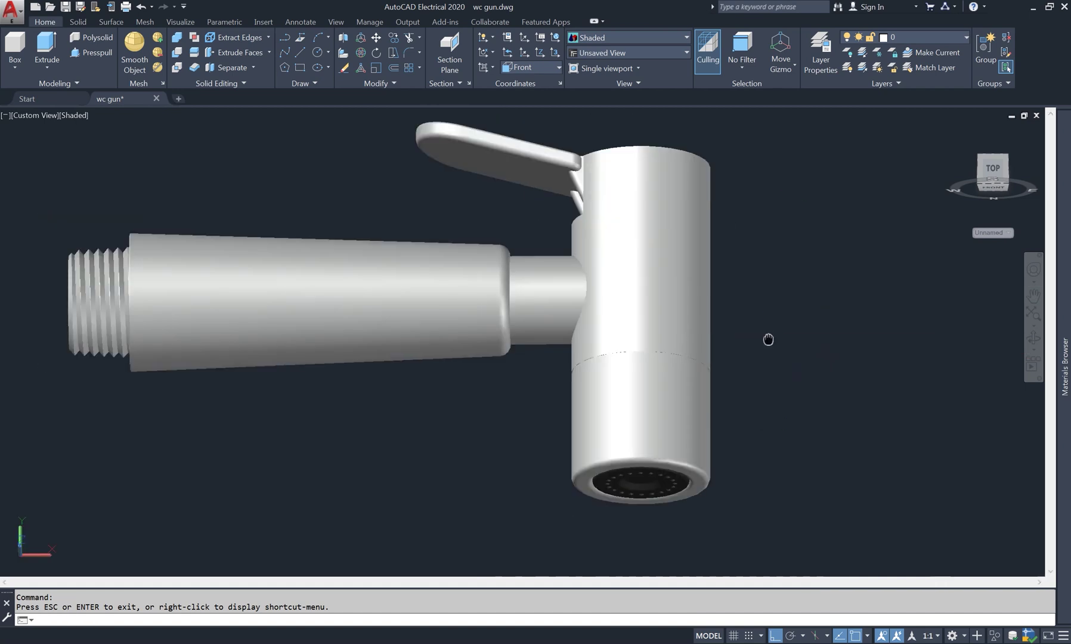
drag(768, 339, 836, 344)
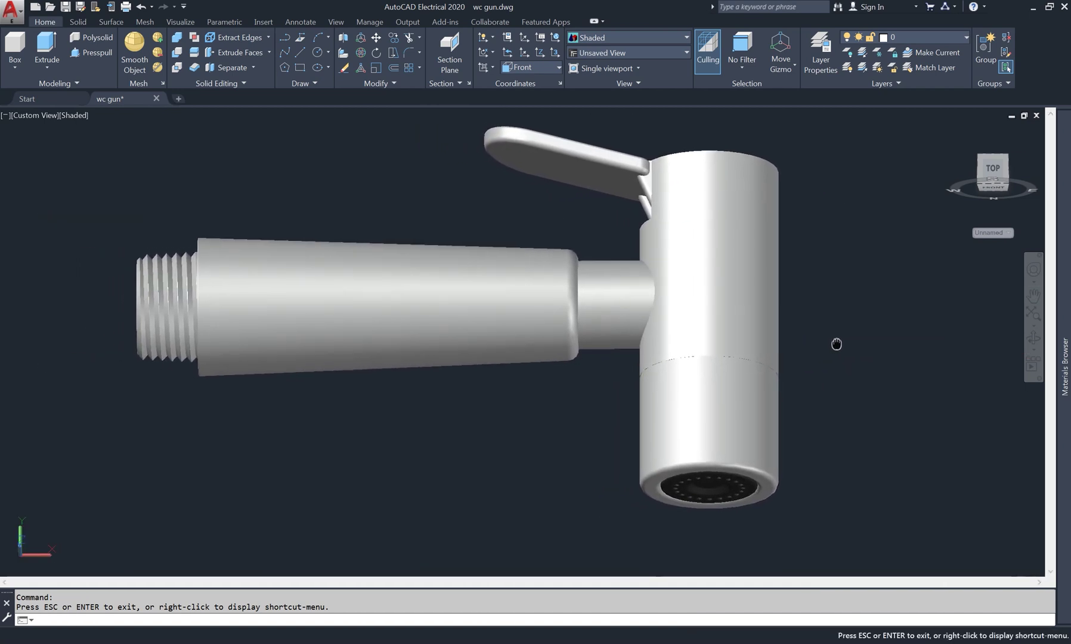